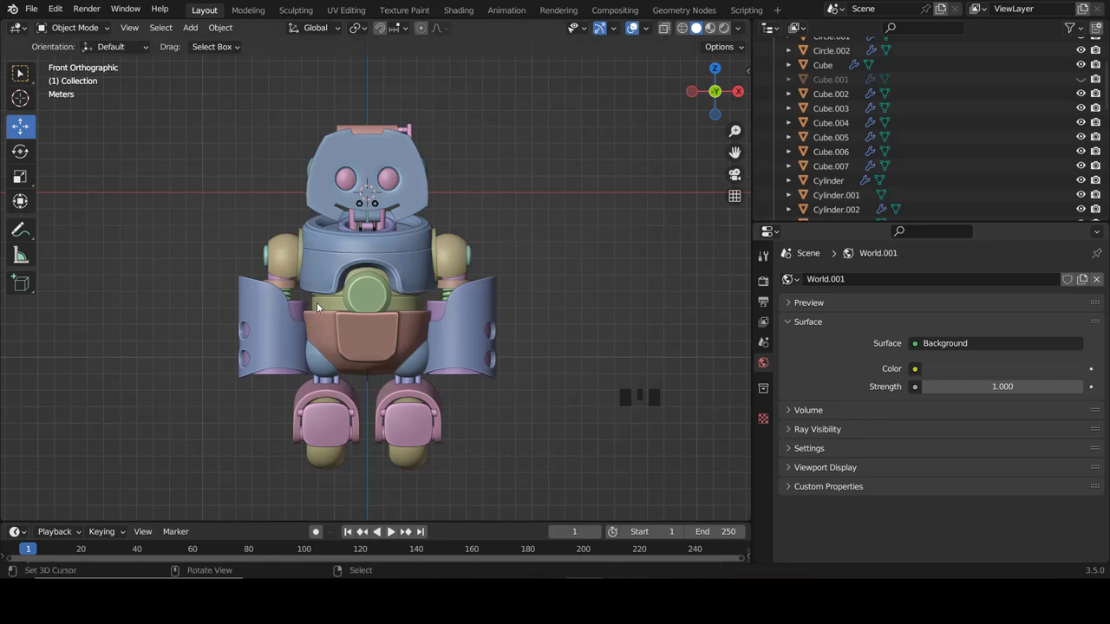
Hide the brown pelvis part, Cube.005, between the robot's waist and legs.
scroll(318, 300, down, 4)
scroll(386, 302, up, 7)
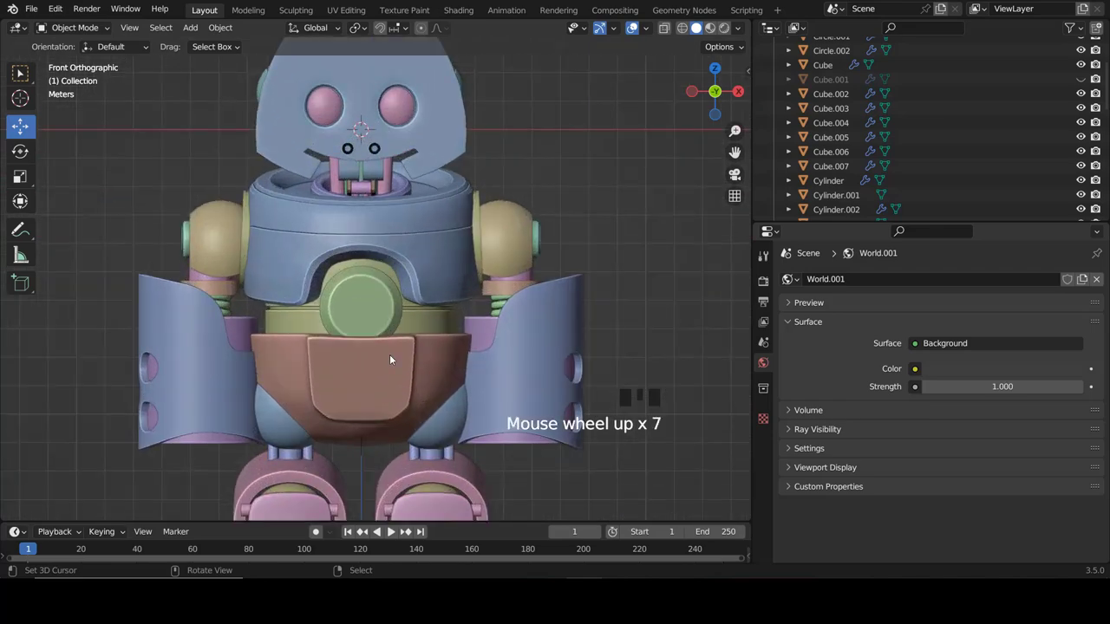
right_click(389, 353)
shift+scroll(371, 332, down, 4)
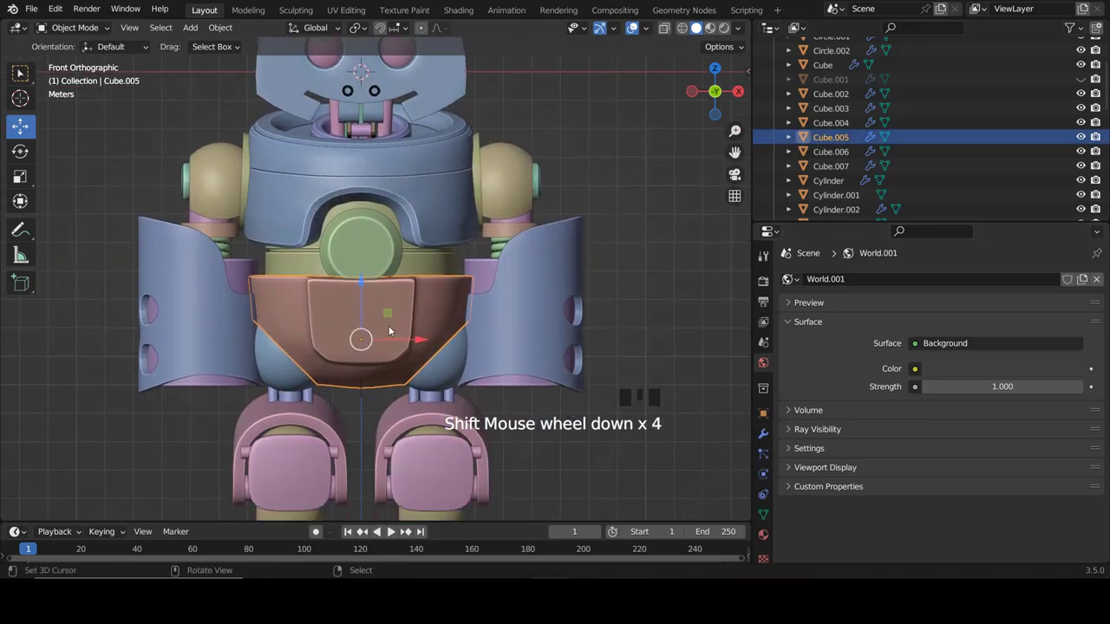
scroll(392, 320, up, 1)
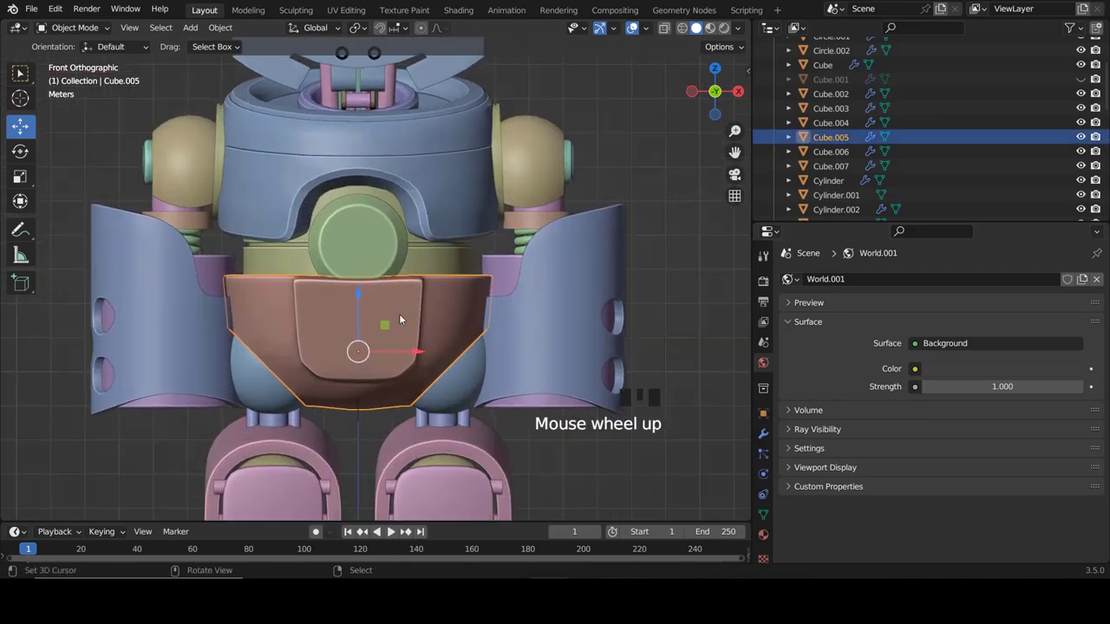
click(1081, 137)
scroll(304, 293, down, 1)
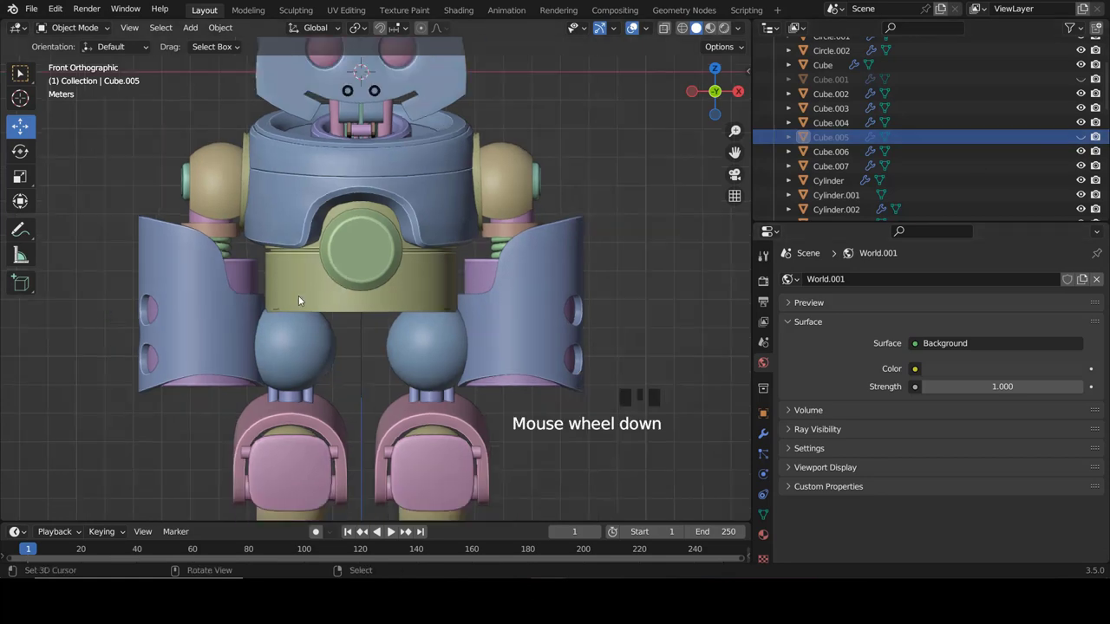
Add a cube mesh and move it down about 9.09 m along Z to the robot's hip area.
key(shift+a)
mouse_move(299, 300)
mouse_move(240, 290)
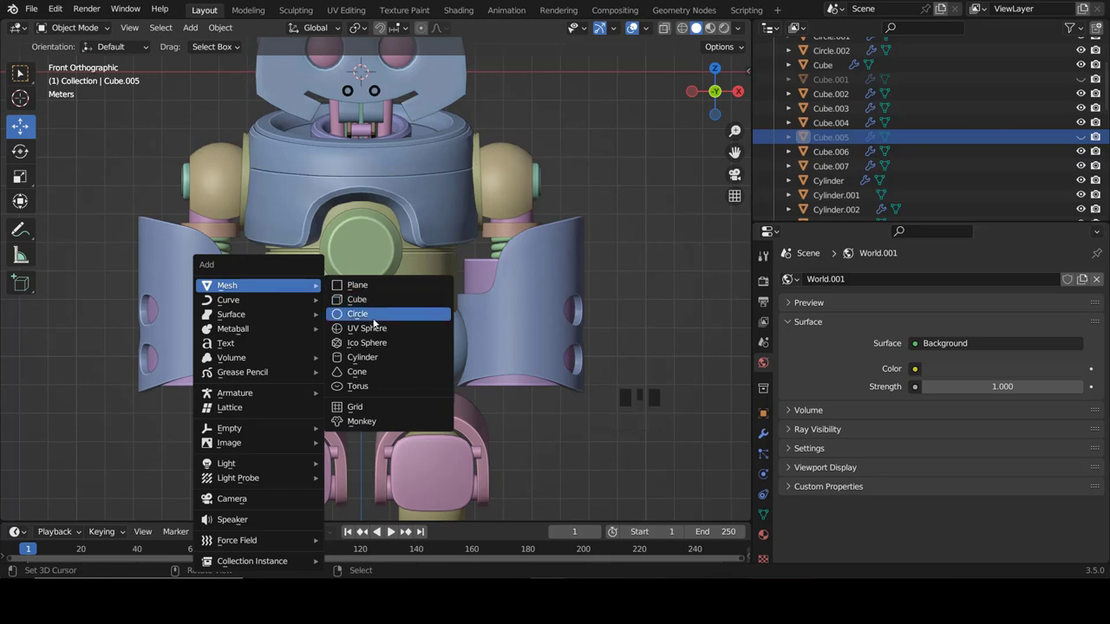
click(356, 299)
scroll(357, 299, down, 3)
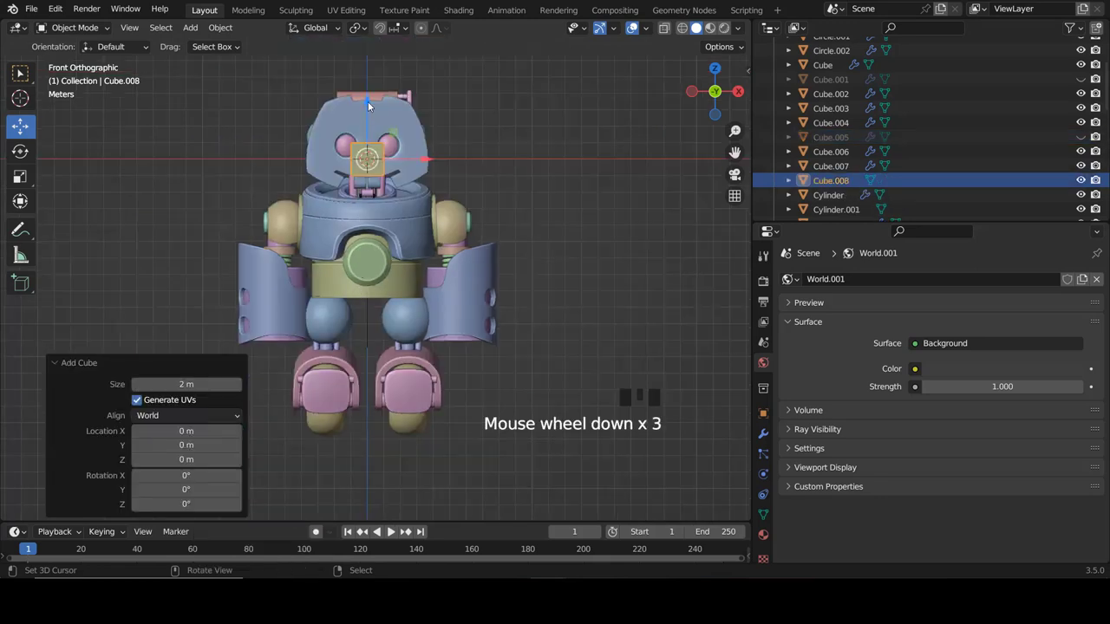
drag(367, 101, 367, 264)
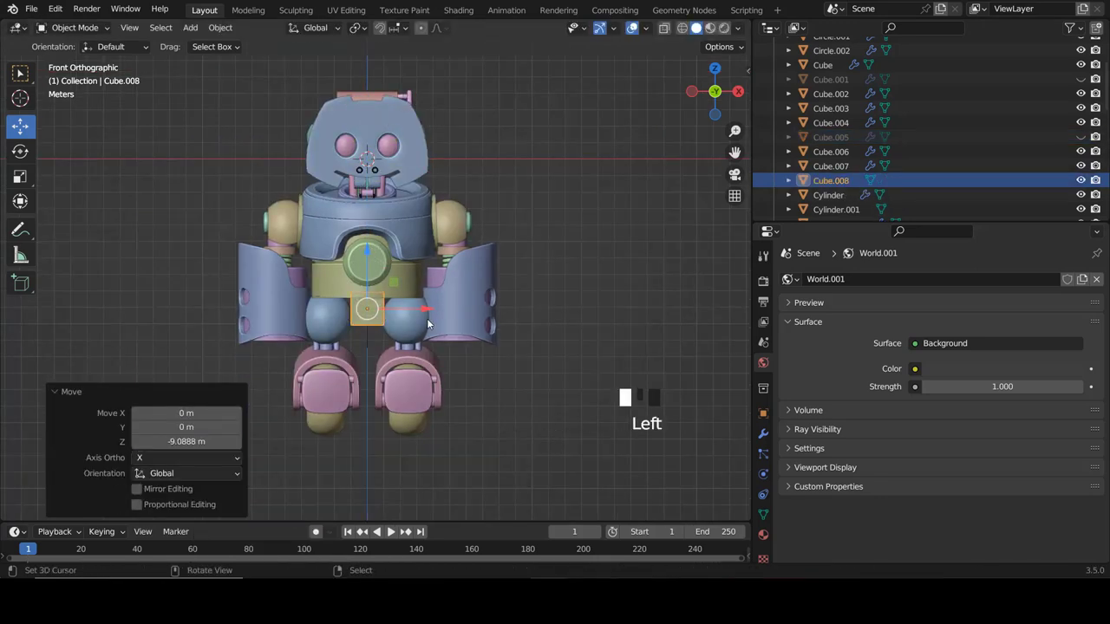
Scale the new cube up uniformly by a factor of about 3.88 to span the robot's hips.
key(s)
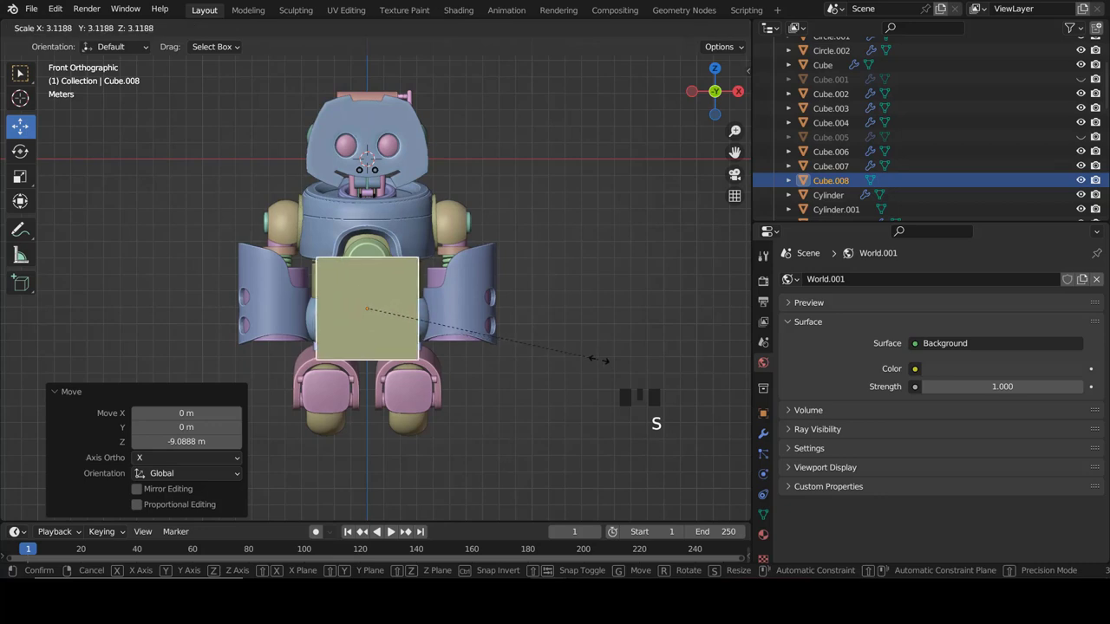
click(578, 333)
scroll(563, 322, up, 3)
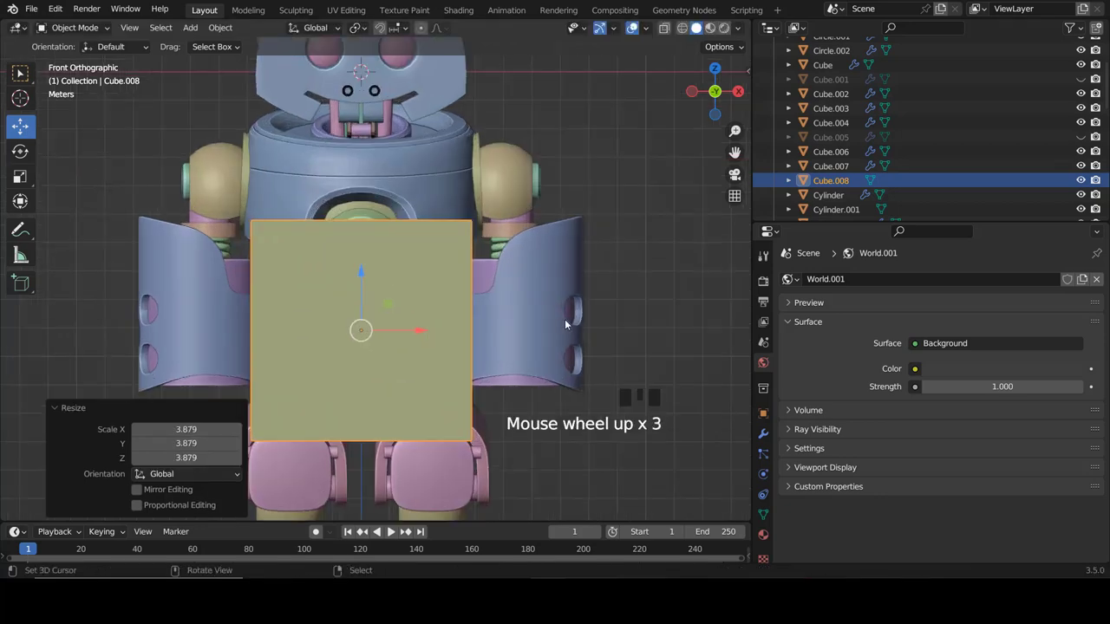
Add a Subdivision Surface modifier with viewport level 2 to the cube and apply it.
click(763, 433)
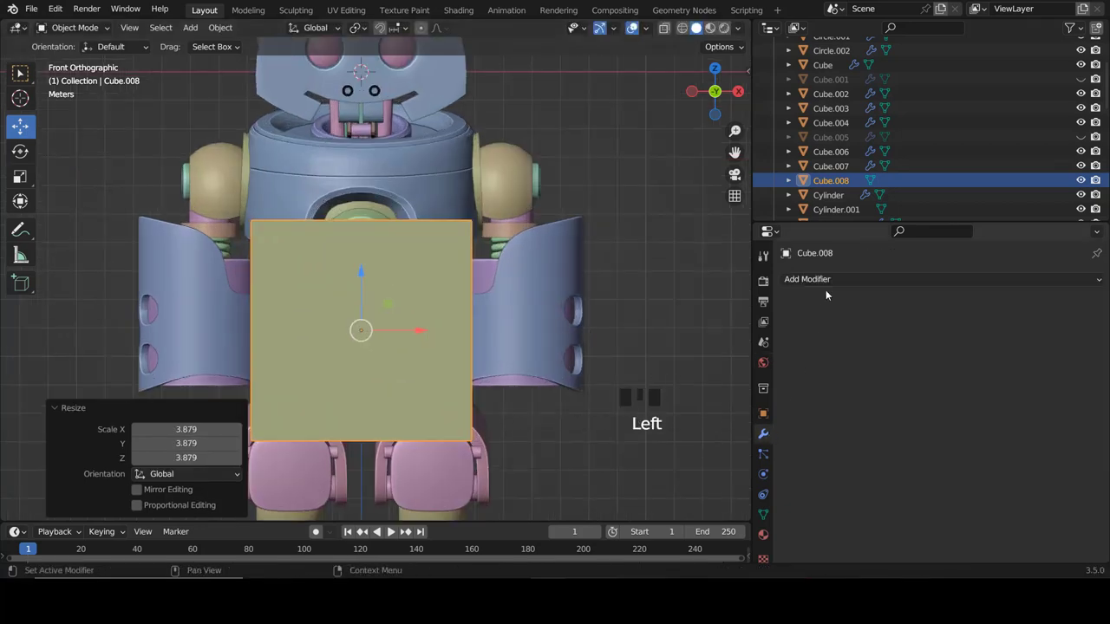
click(832, 279)
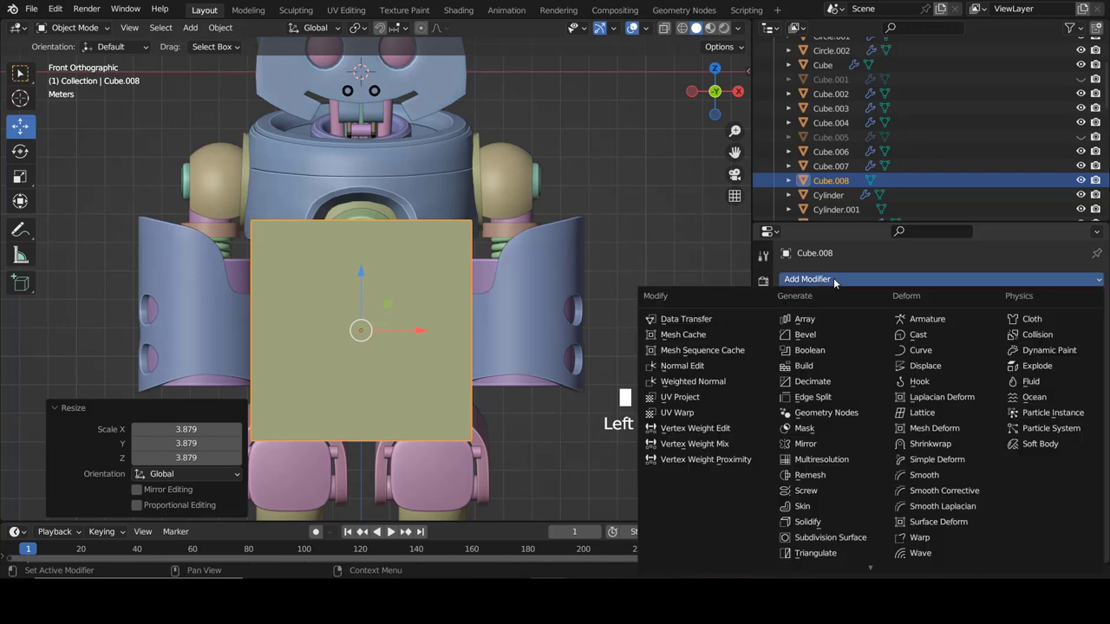
click(846, 538)
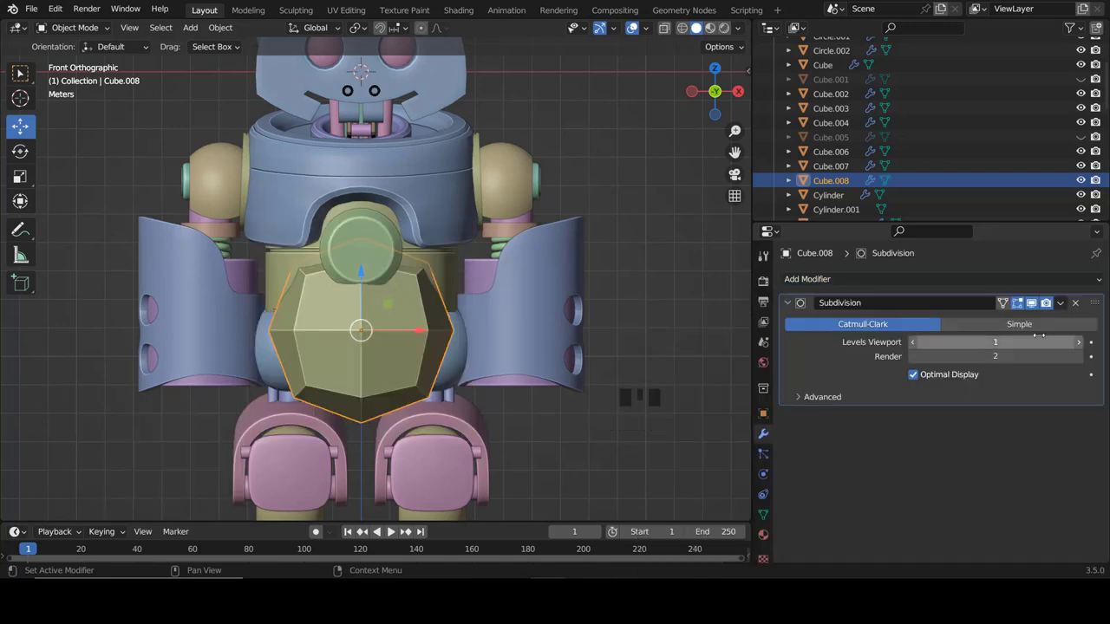
click(1076, 342)
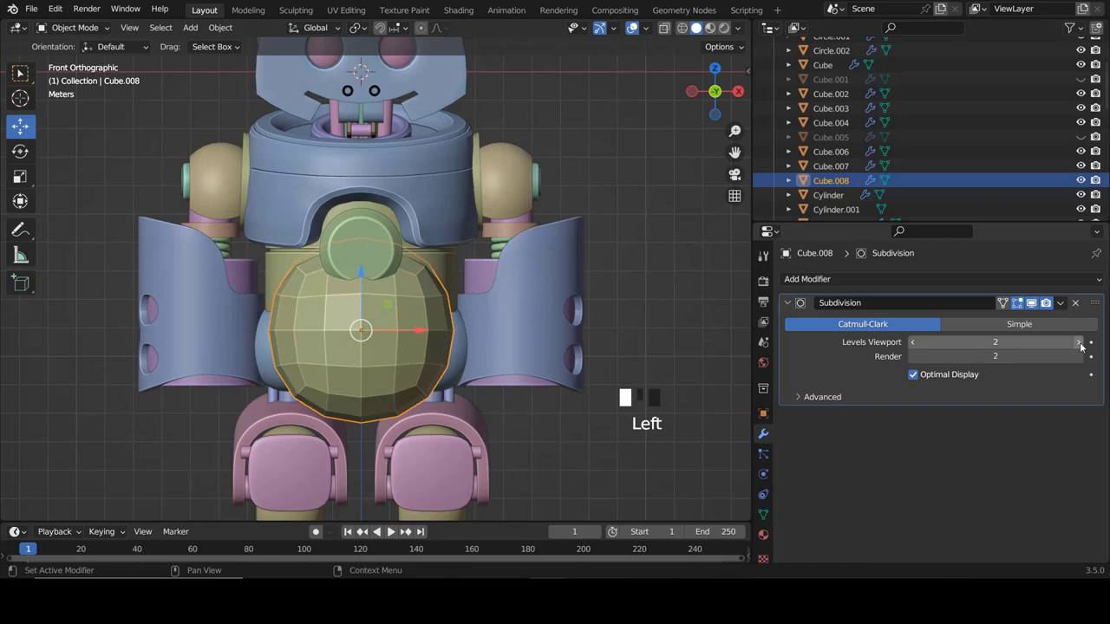
click(1059, 303)
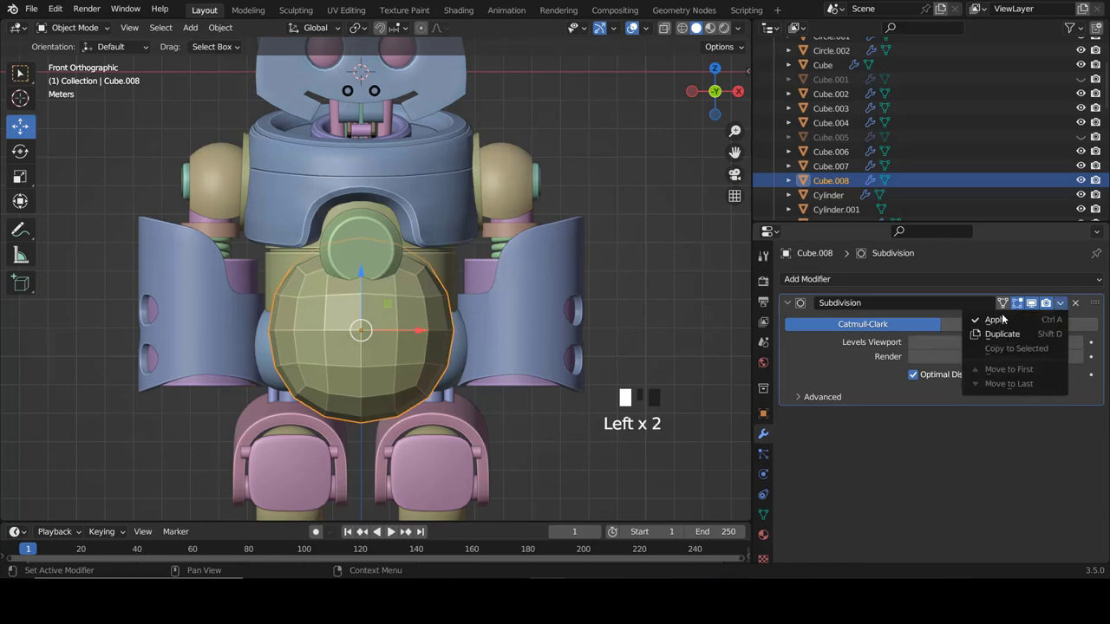
click(1003, 322)
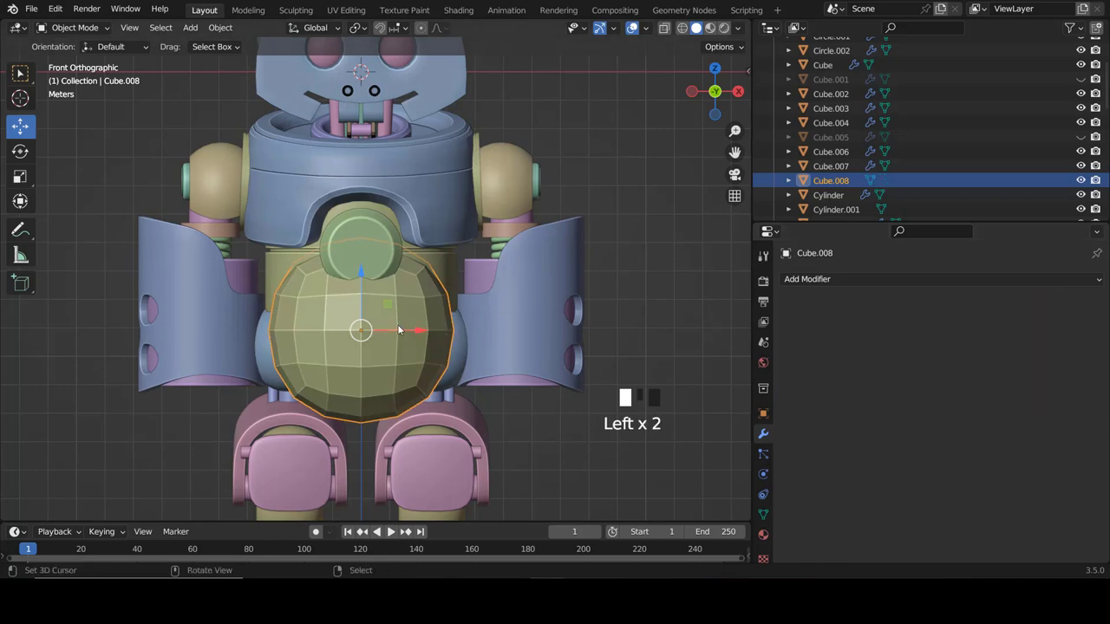
In Edit Mode, enlarge the whole sphere mesh by about 1.2 and turn off proportional editing.
key(Tab)
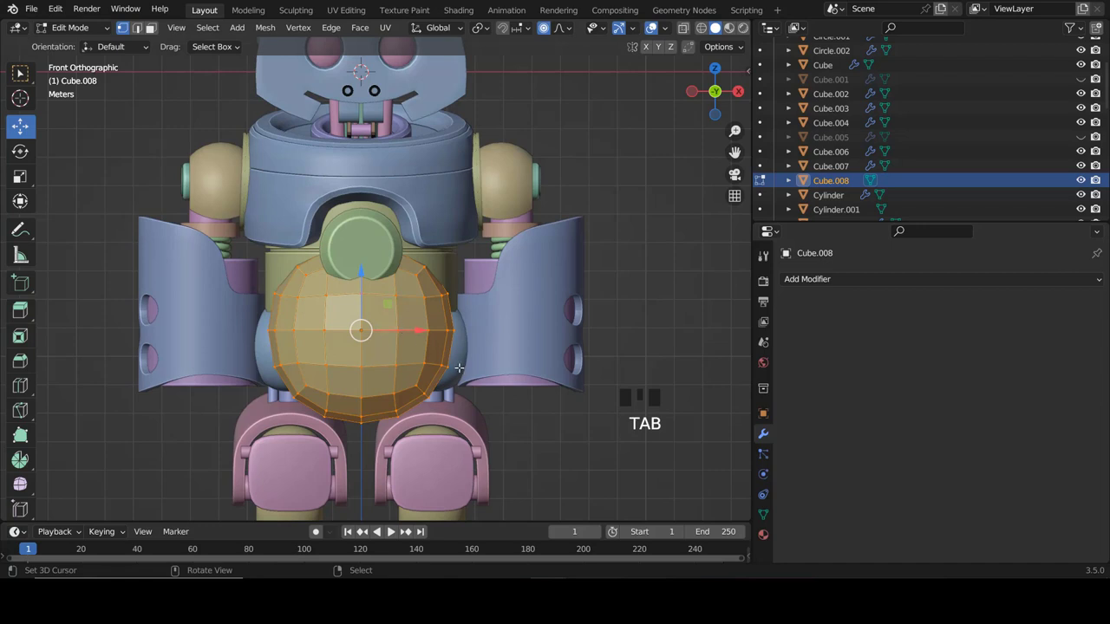
key(s)
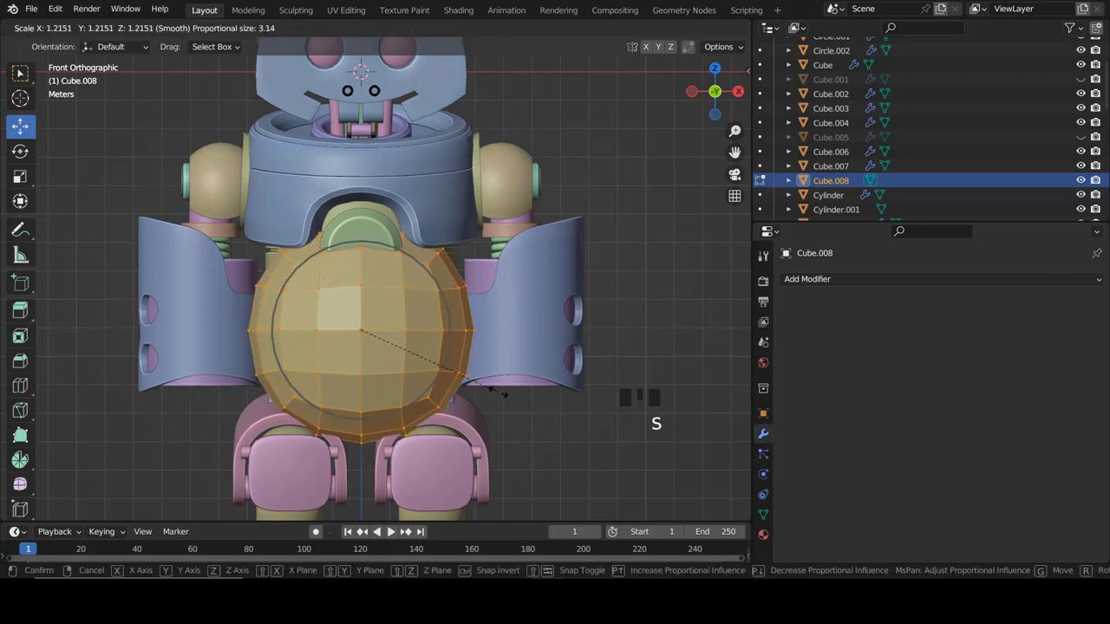
click(502, 395)
key(o)
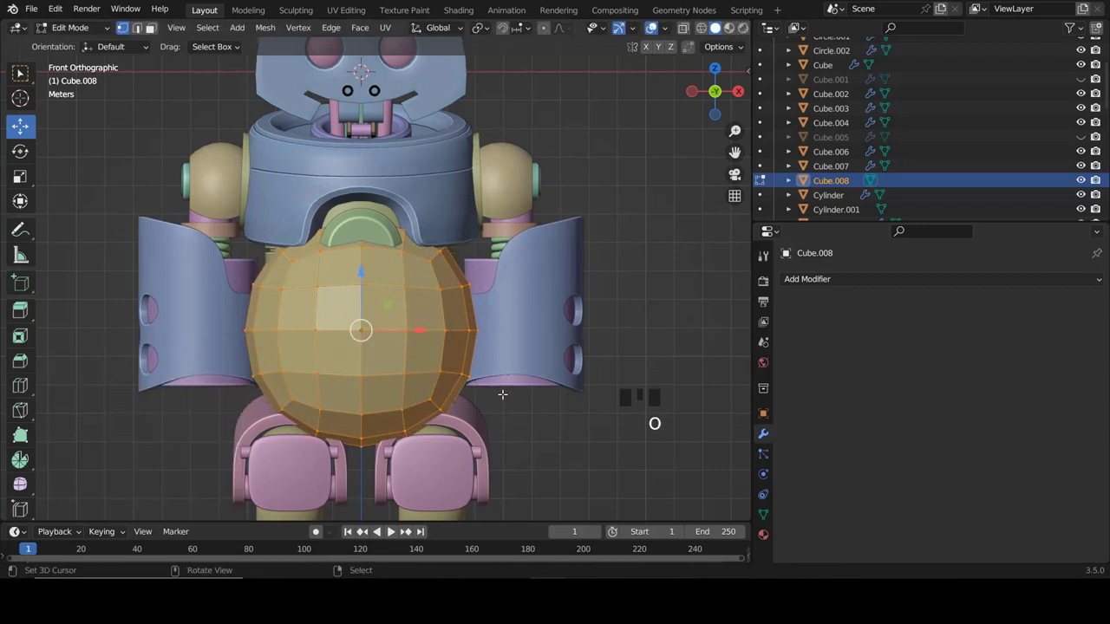
Move the sphere mesh about 1.52 m along Y to center it under the torso, and scale it by about 1.02.
key(KP_3)
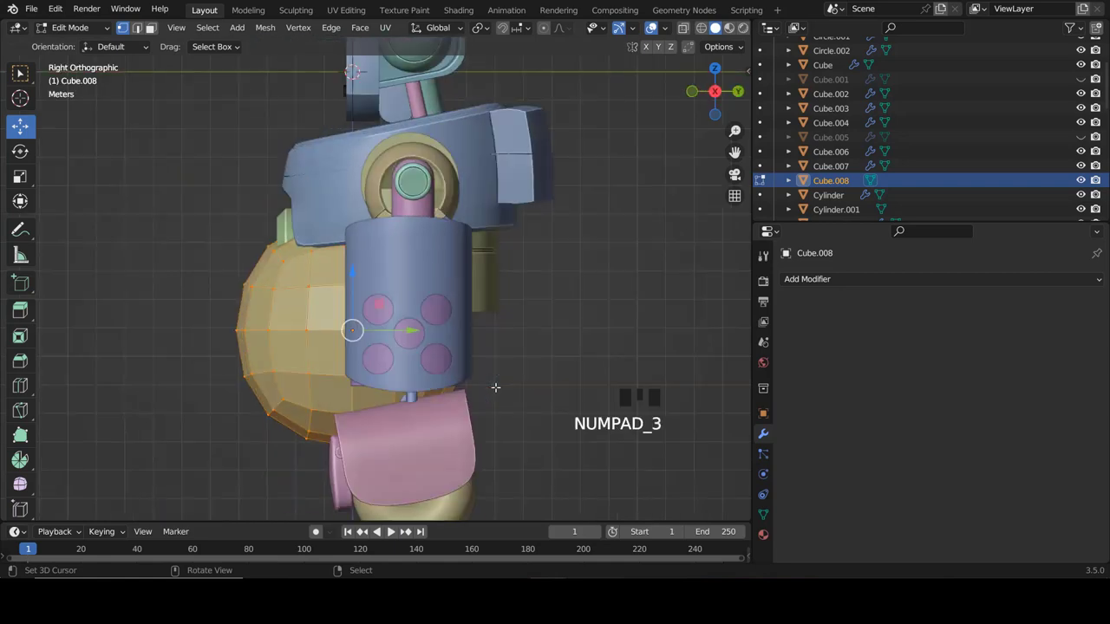
drag(410, 332, 457, 336)
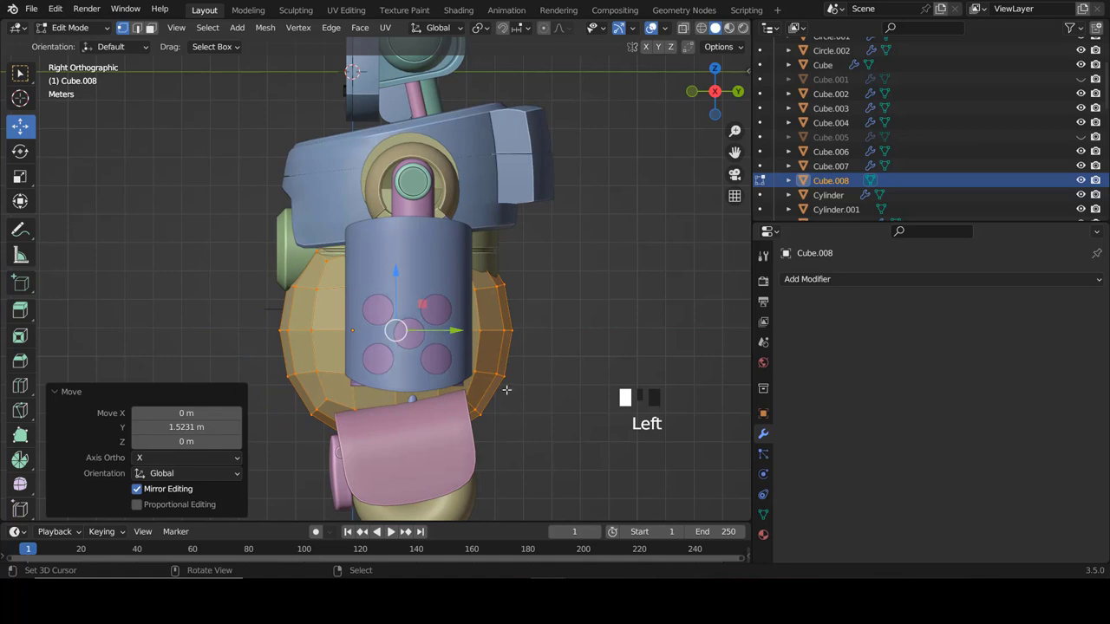
key(KP_1)
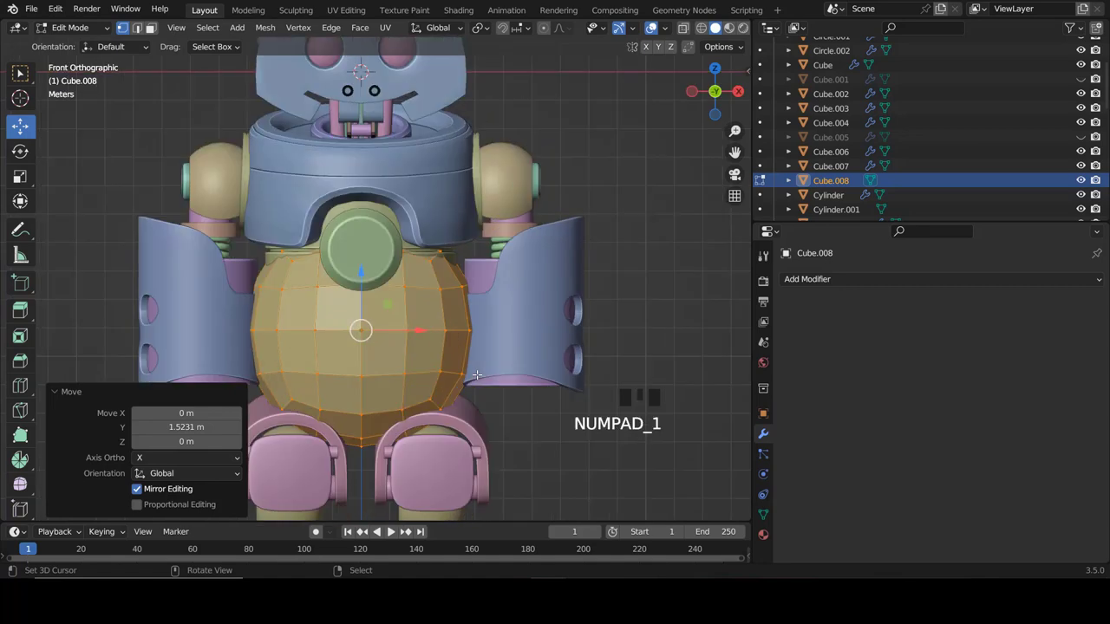
key(s)
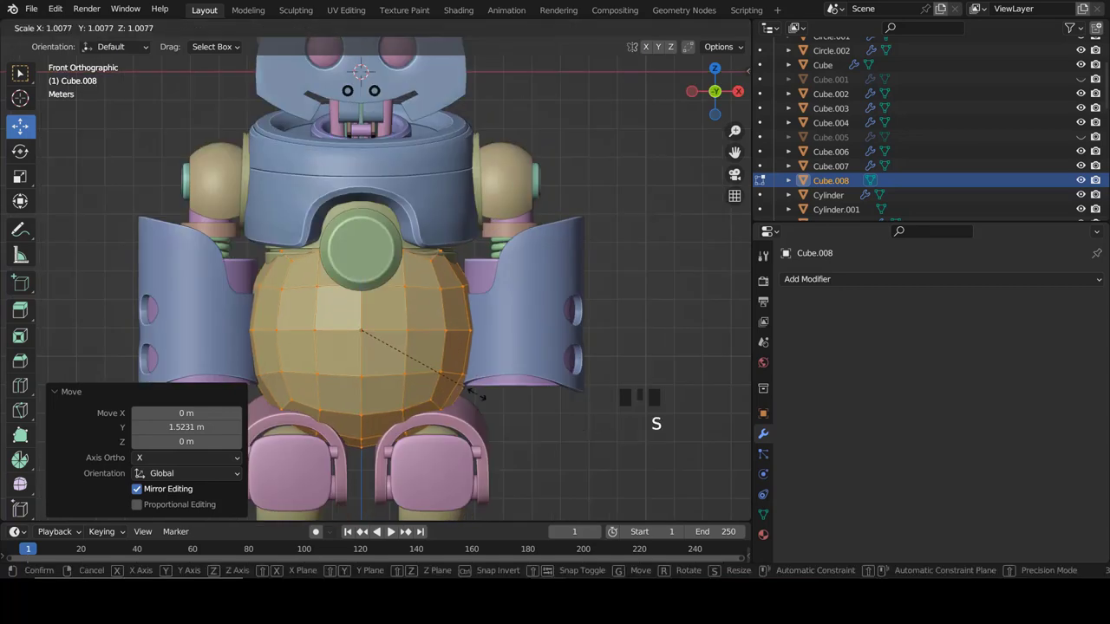
click(477, 395)
Delete all vertices above the sphere's middle edge loop, using wireframe display to reach the hidden ones.
scroll(383, 269, up, 3)
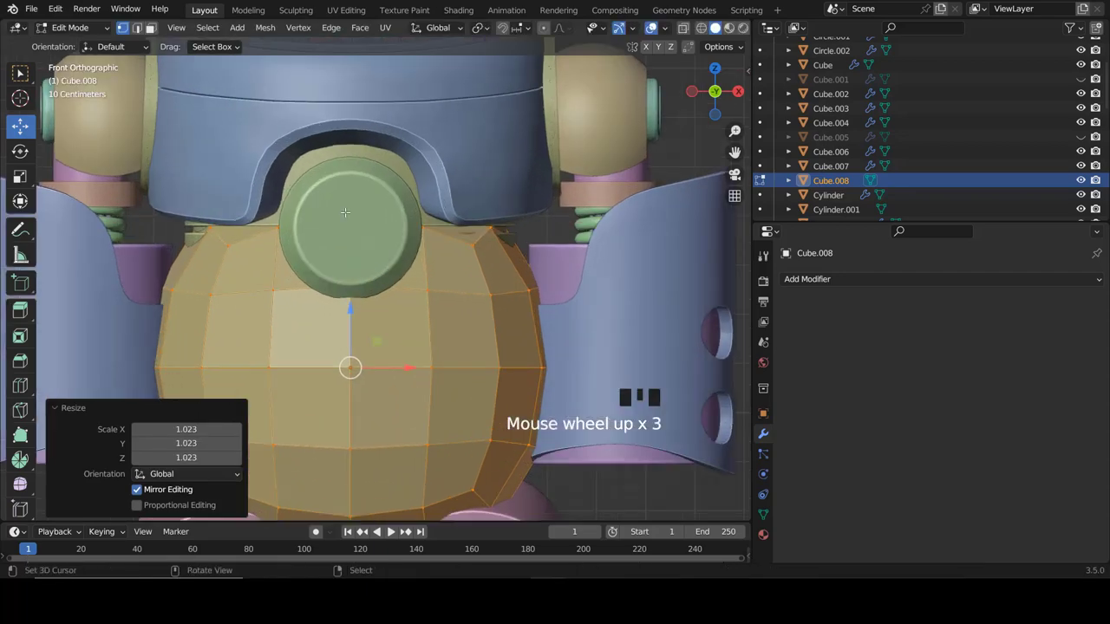
key(z)
right_click(343, 211)
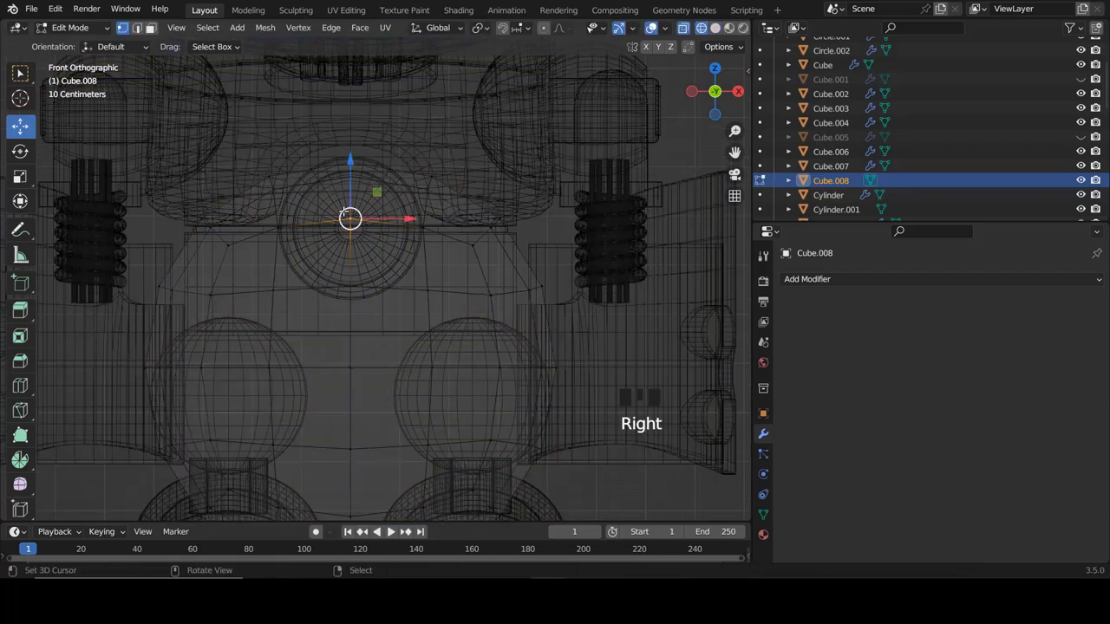
key(b)
drag(76, 112, 608, 368)
key(x)
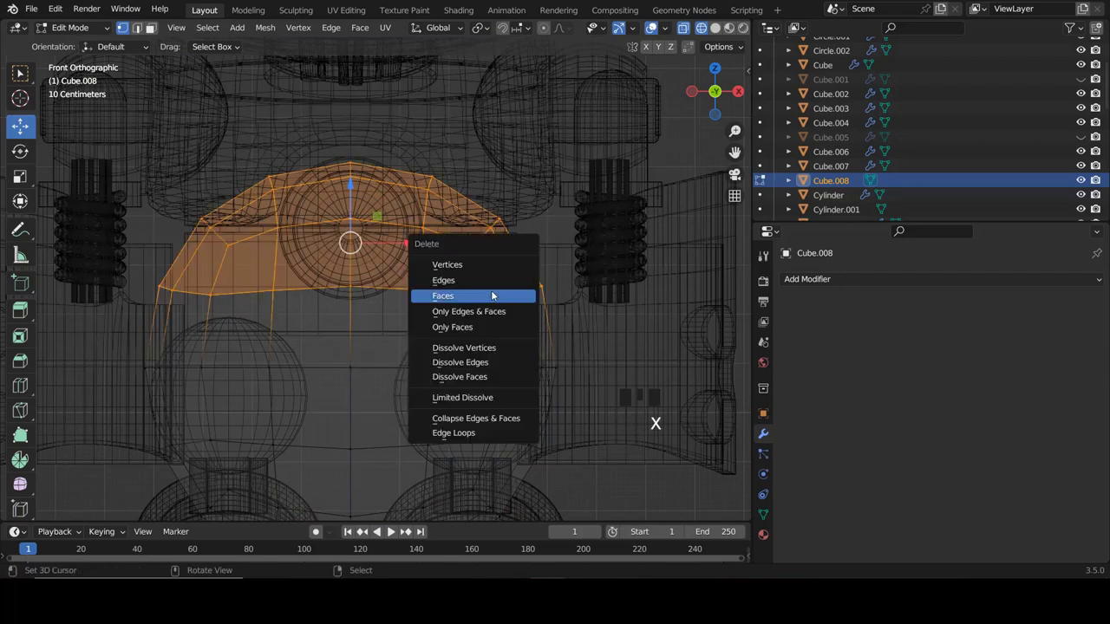
click(439, 265)
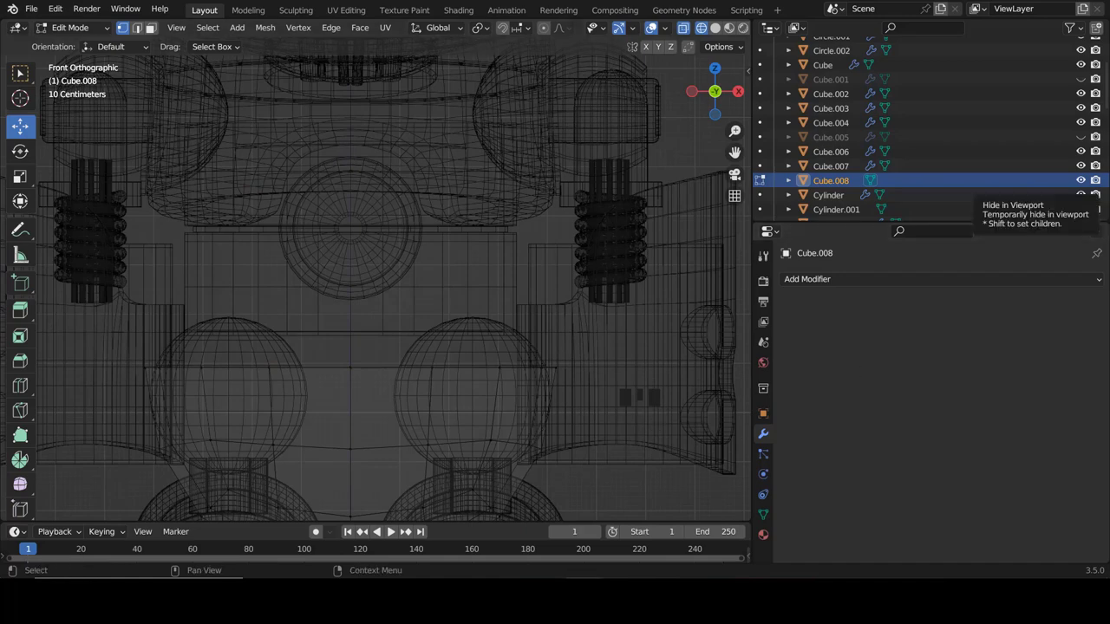
click(365, 351)
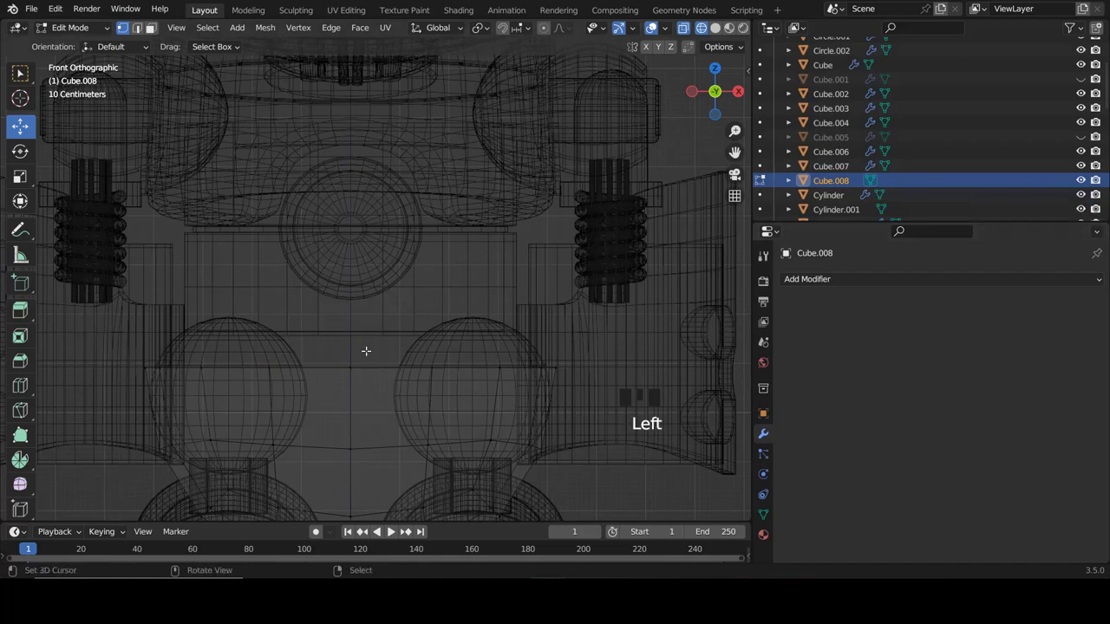
key(shift+z)
scroll(299, 299, down, 3)
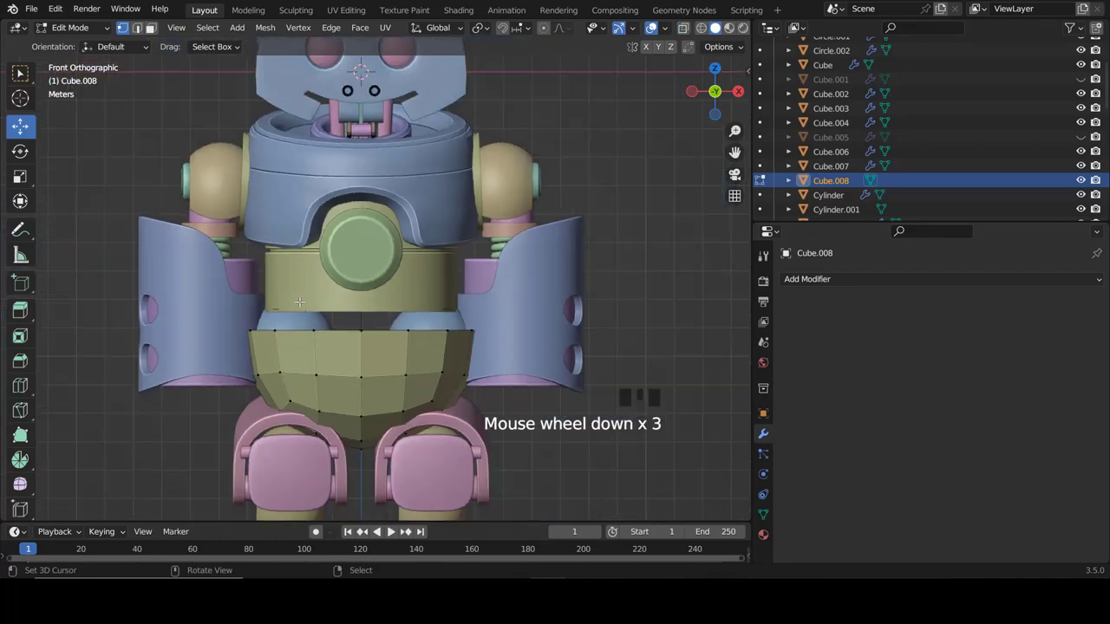
Move the entire half-sphere mesh up about 2.17 m along Z so its rim overlaps the waist.
key(a)
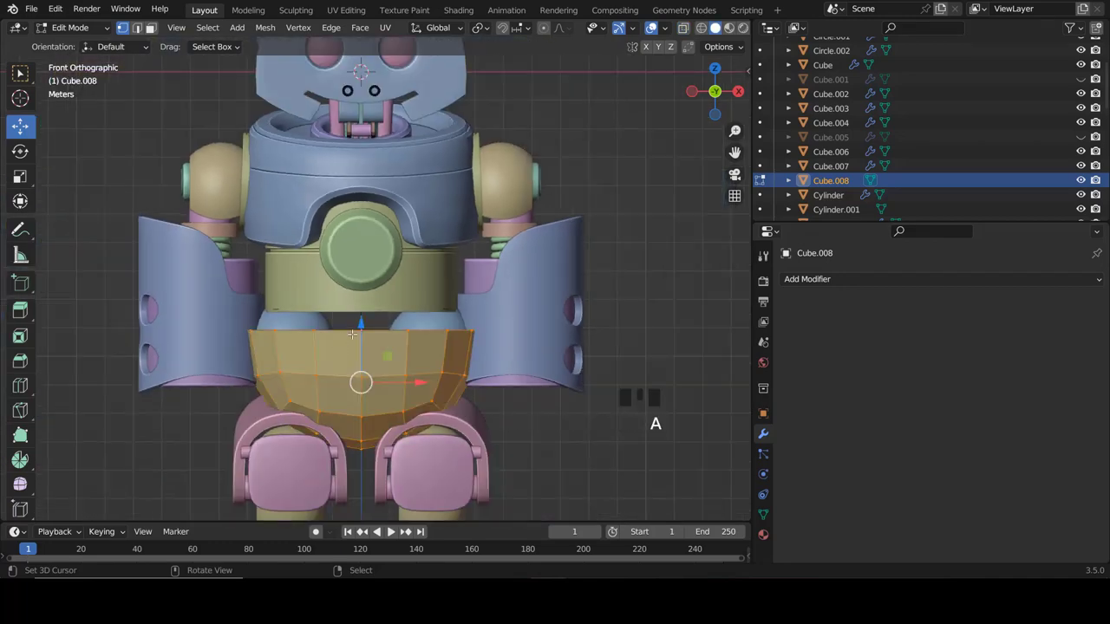
drag(359, 328, 361, 290)
scroll(379, 326, up, 2)
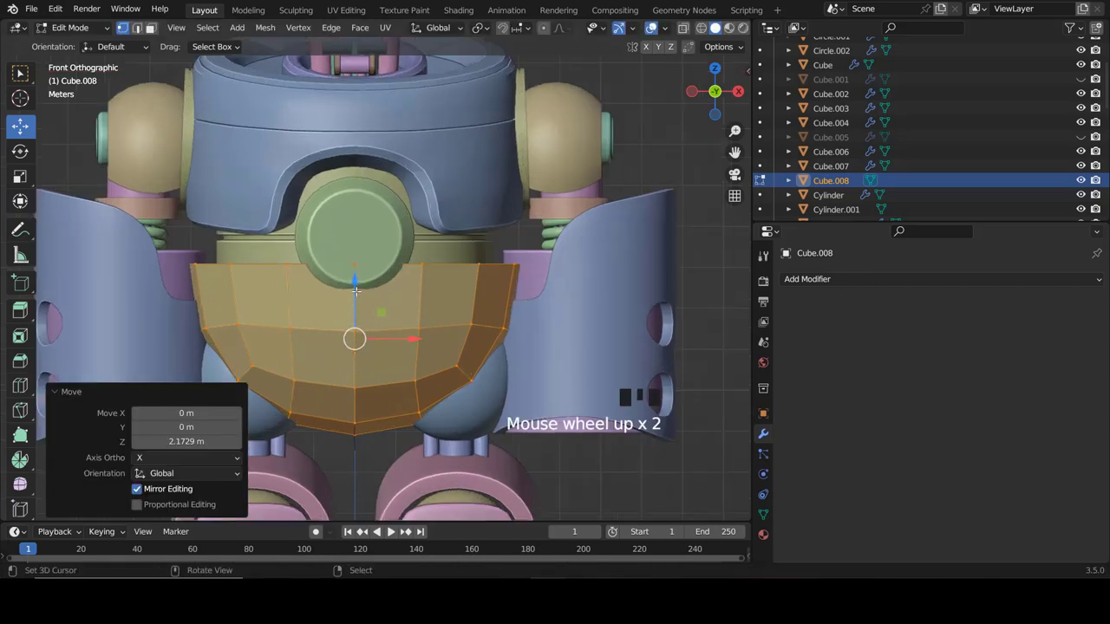
drag(355, 291, 356, 292)
Extrude the half-sphere's open rim loop upward along Z by about 0.58 m.
alt+right_click(427, 263)
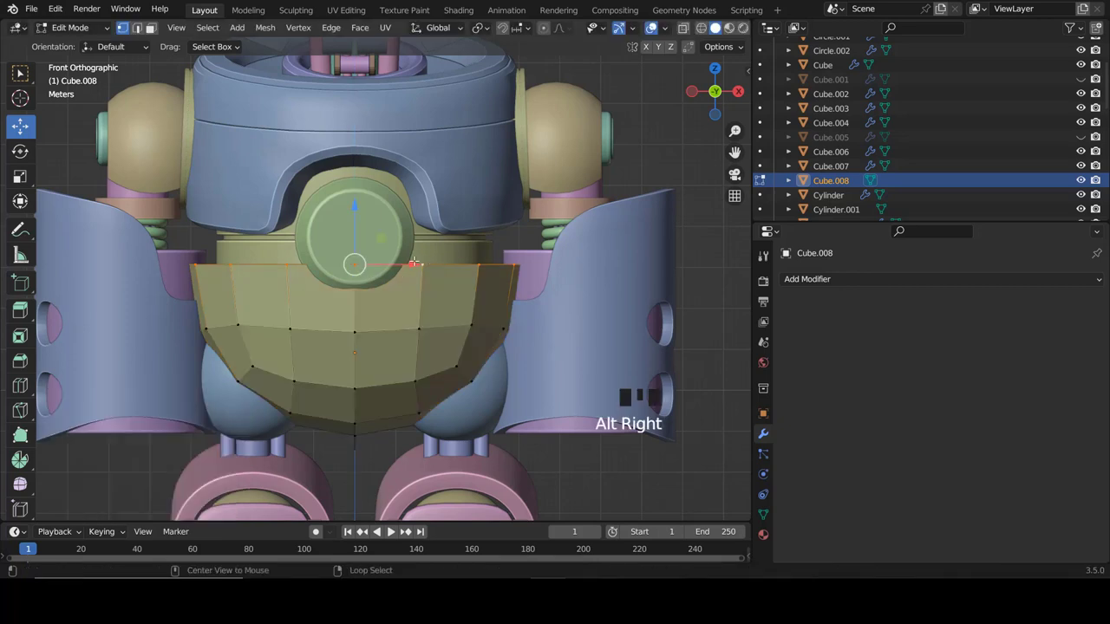
key(e)
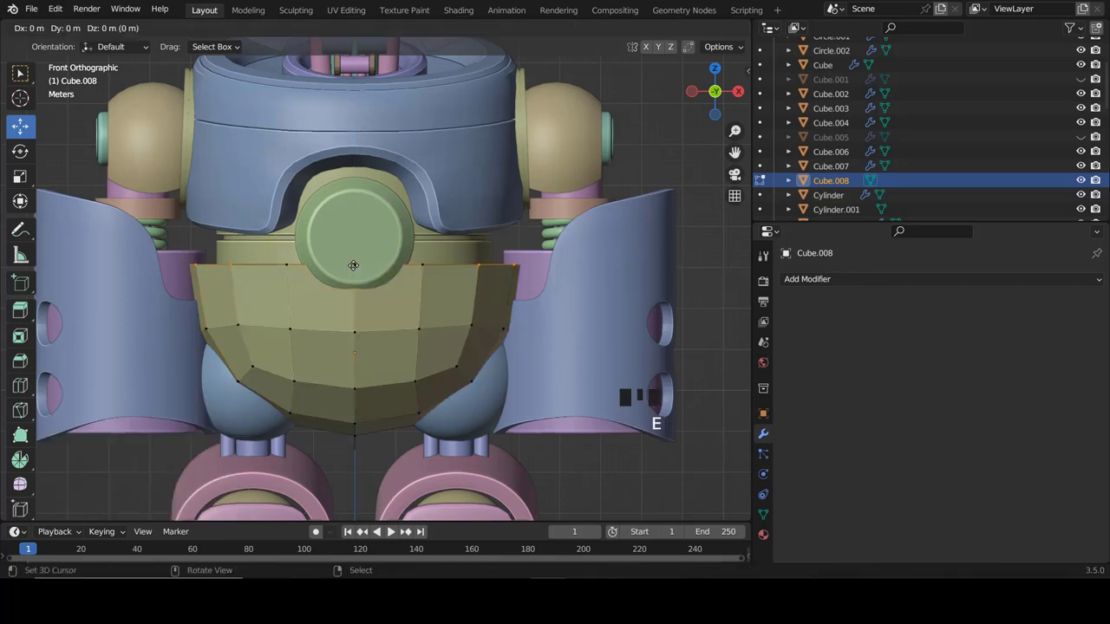
key(z)
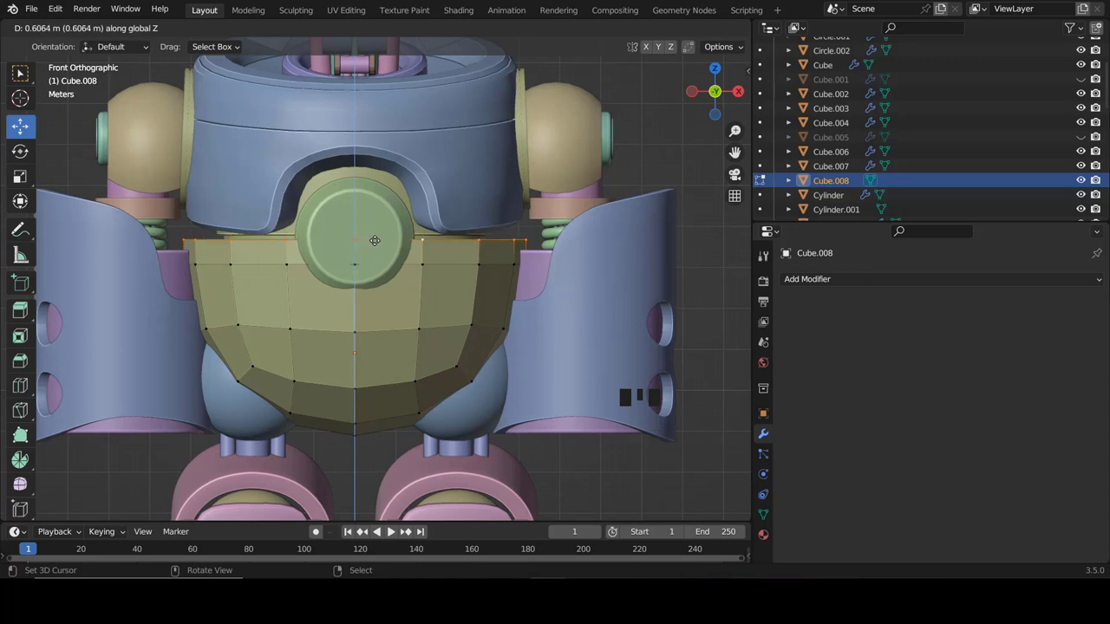
click(378, 248)
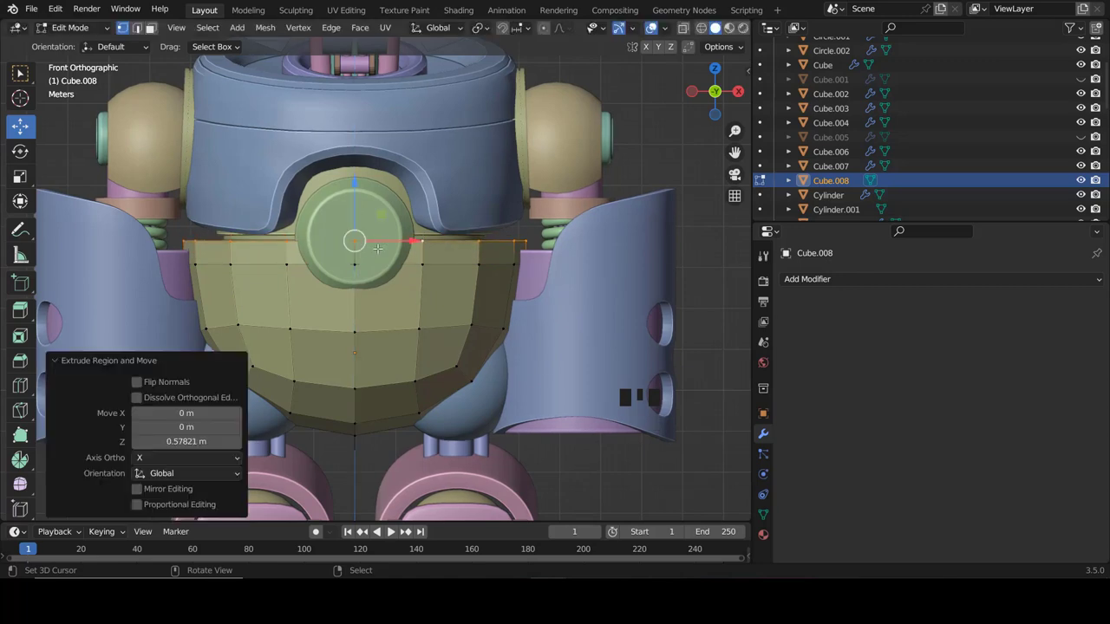
Edge Slide the loop below the bowl's rim downward with a factor of about -0.52.
alt+right_click(398, 264)
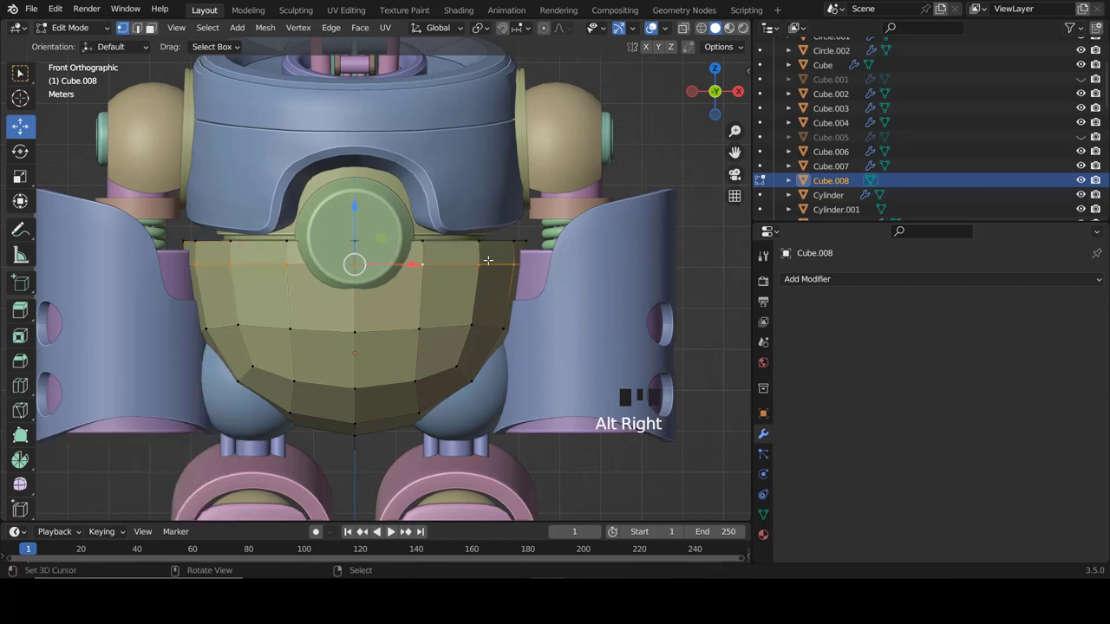
key(ctrl+e)
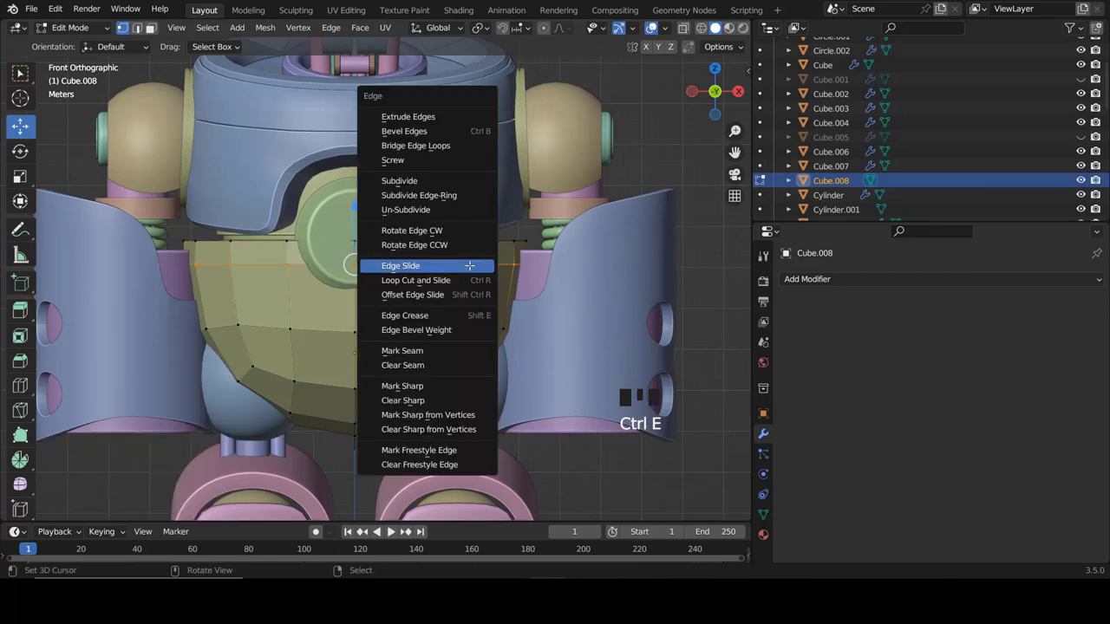
click(470, 271)
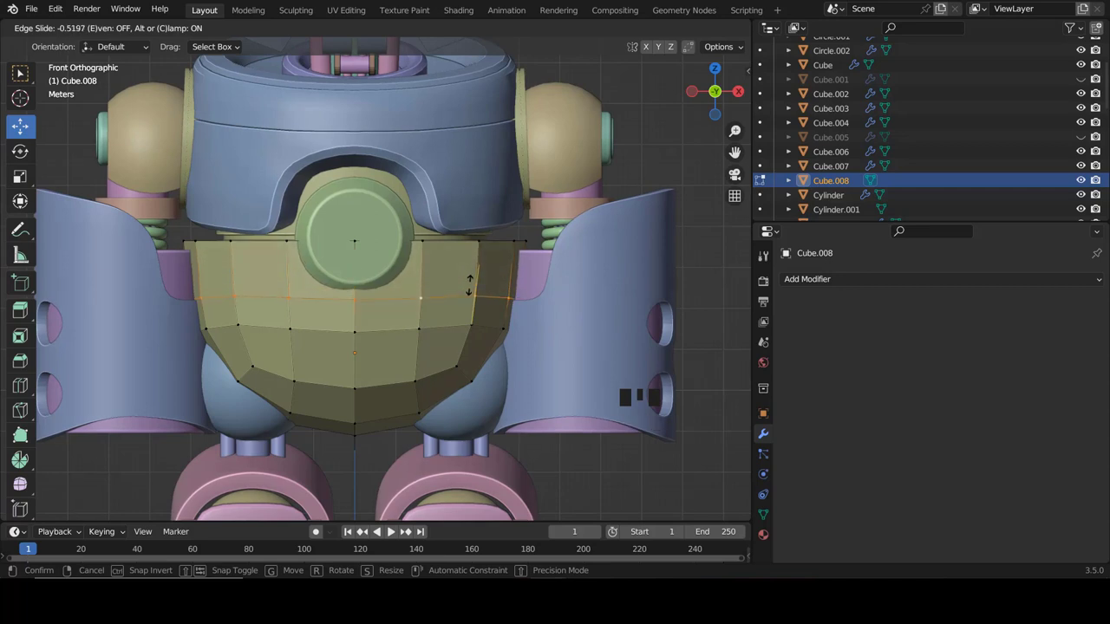
click(469, 284)
Delete the two front center faces just below the bowl's rim, behind the round waist disc.
key(ctrl+Tab)
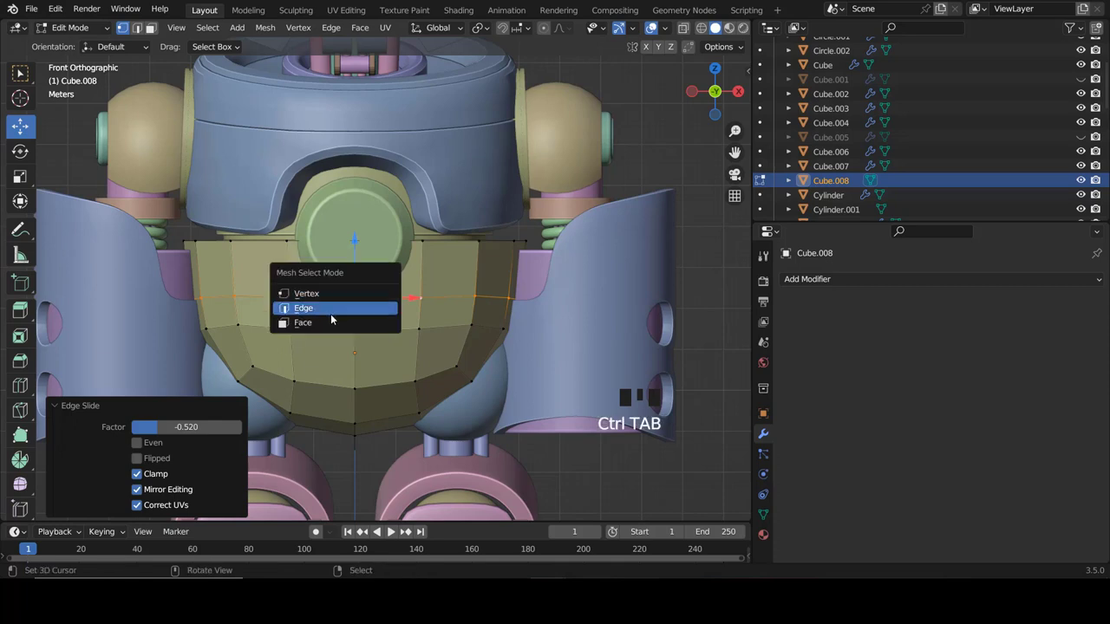
click(334, 322)
scroll(366, 303, up, 3)
right_click(403, 260)
shift+right_click(288, 275)
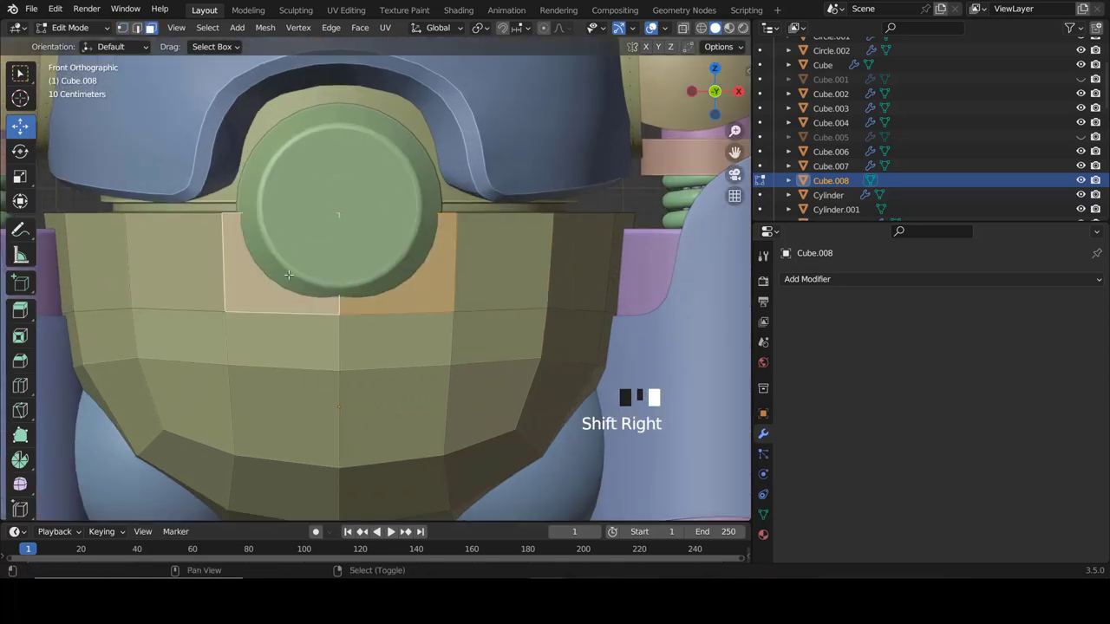
key(x)
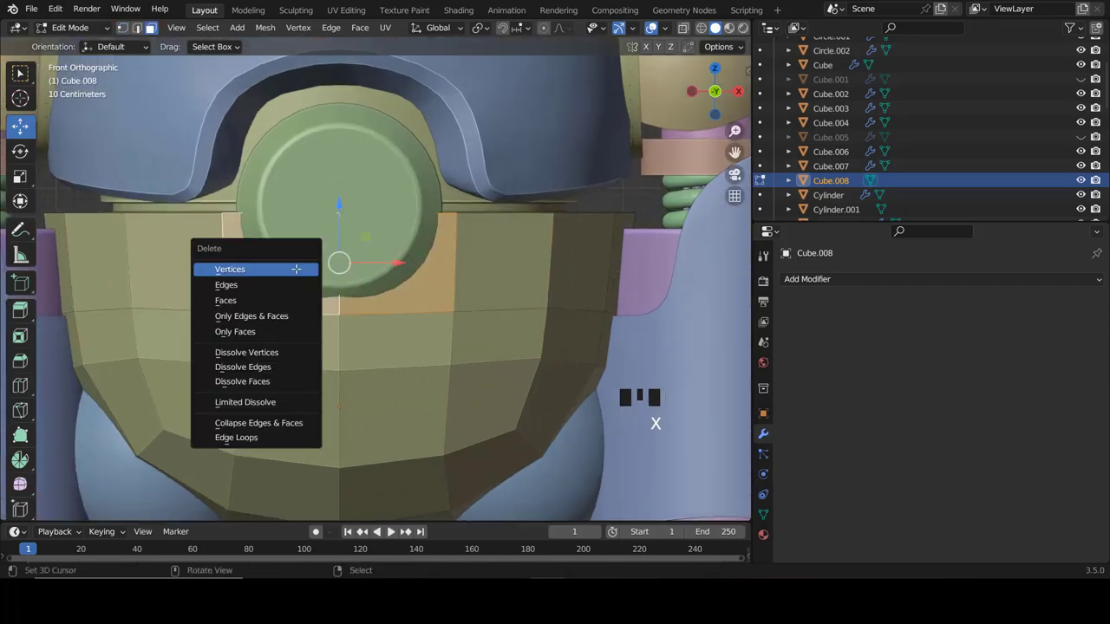
click(243, 301)
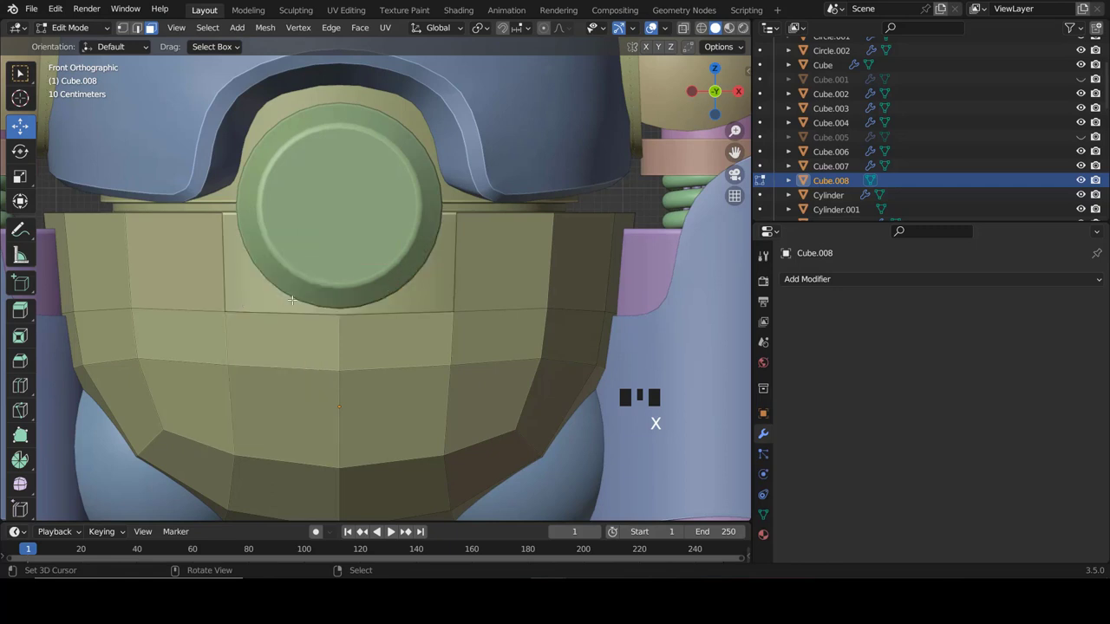
scroll(309, 296, down, 3)
Delete all vertices of the bowl on the negative X side of its centerline, front and back.
key(ctrl+Tab)
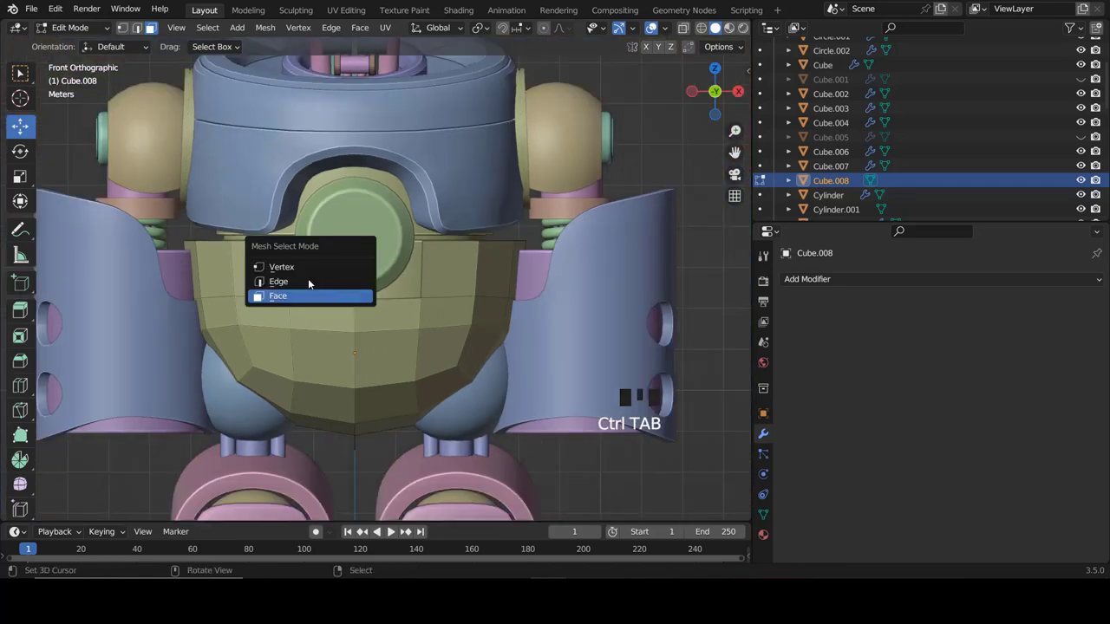
click(290, 268)
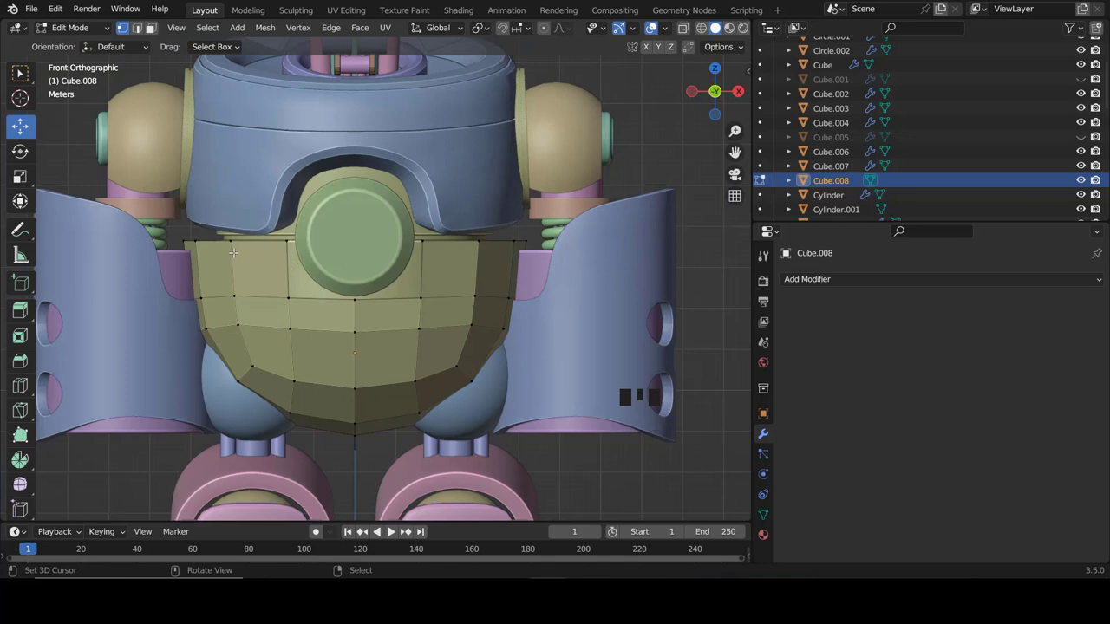
key(shift+z)
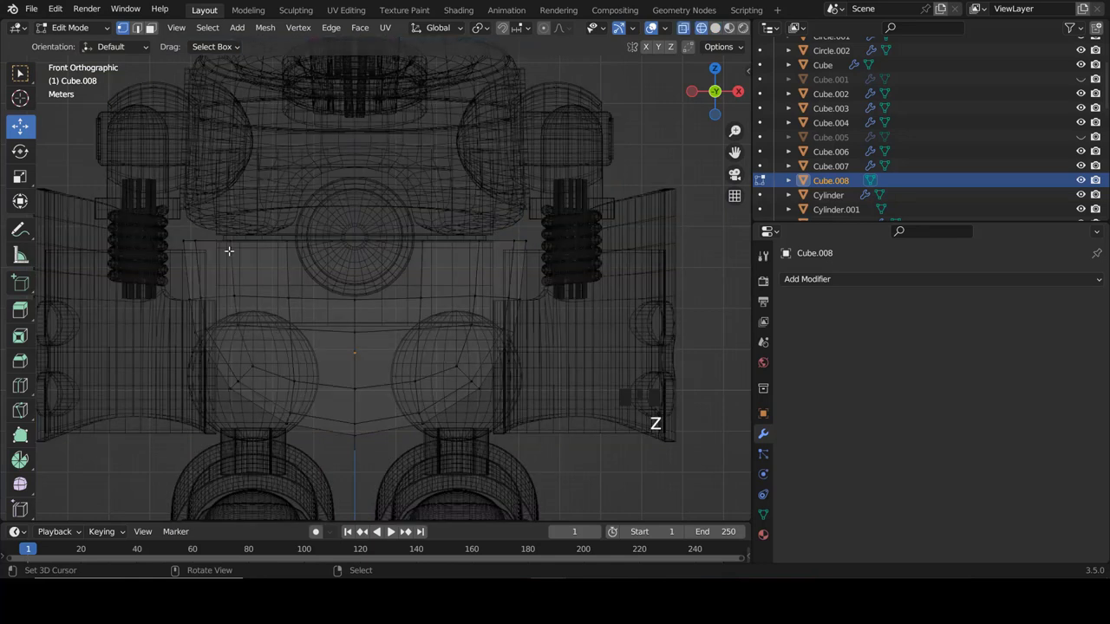
right_click(228, 250)
key(b)
drag(102, 145, 339, 484)
key(x)
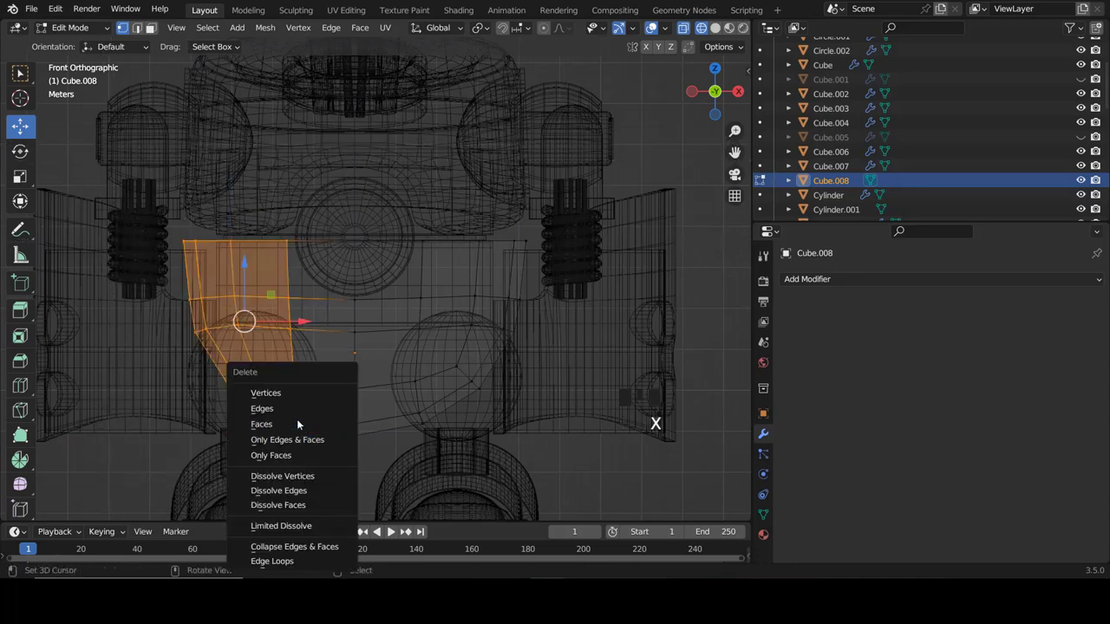
click(278, 393)
key(z)
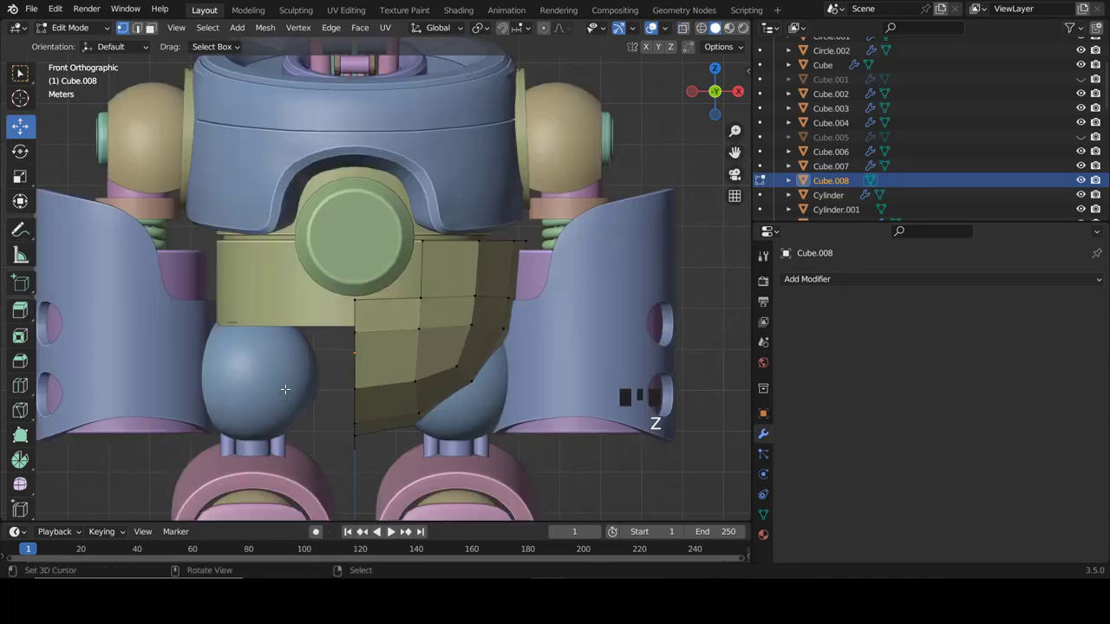
Add a Mirror modifier on the X axis to the half bowl in Object Mode.
key(Tab)
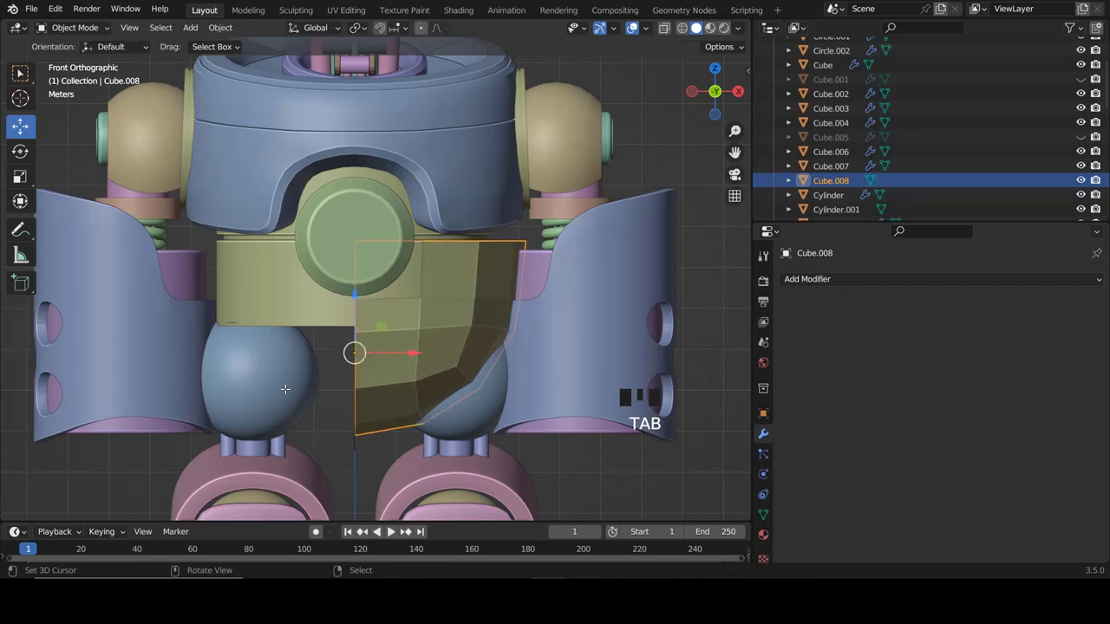
click(937, 279)
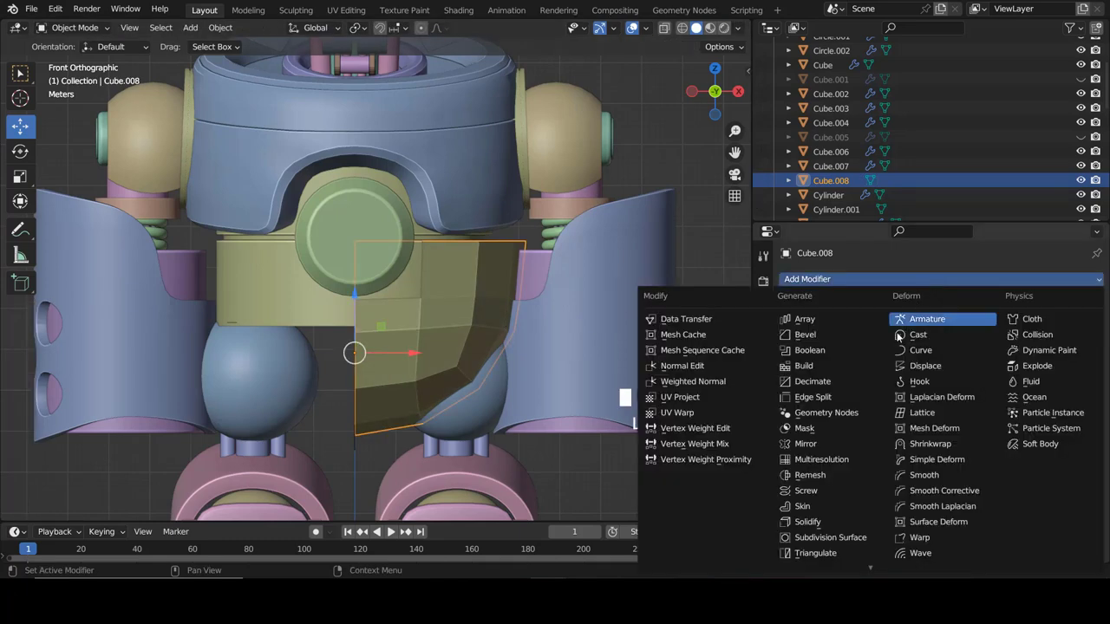
click(832, 445)
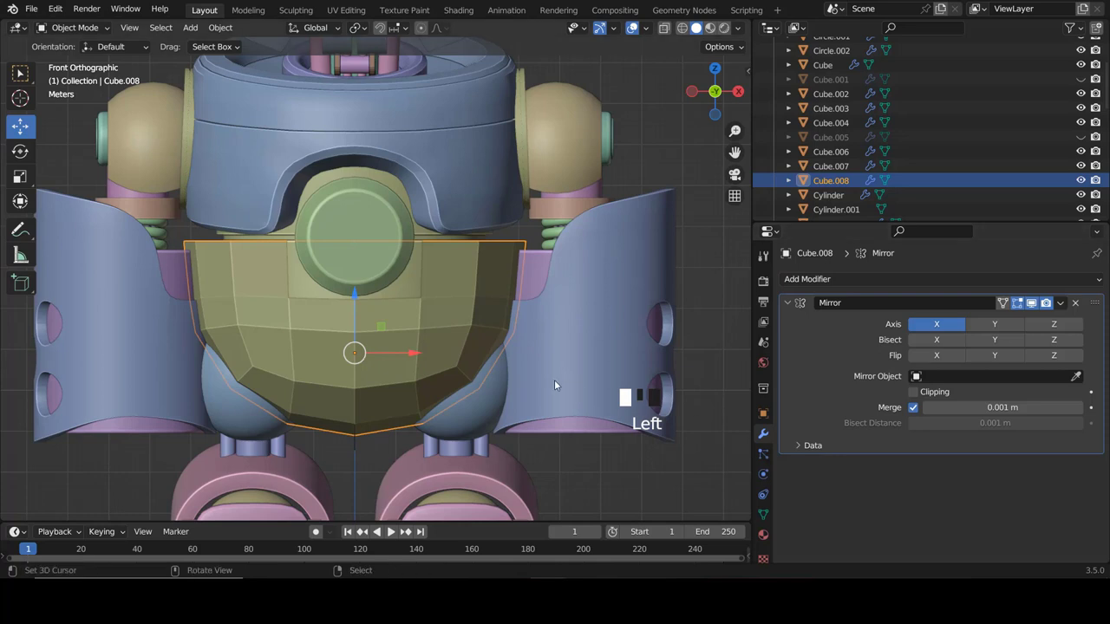
click(789, 304)
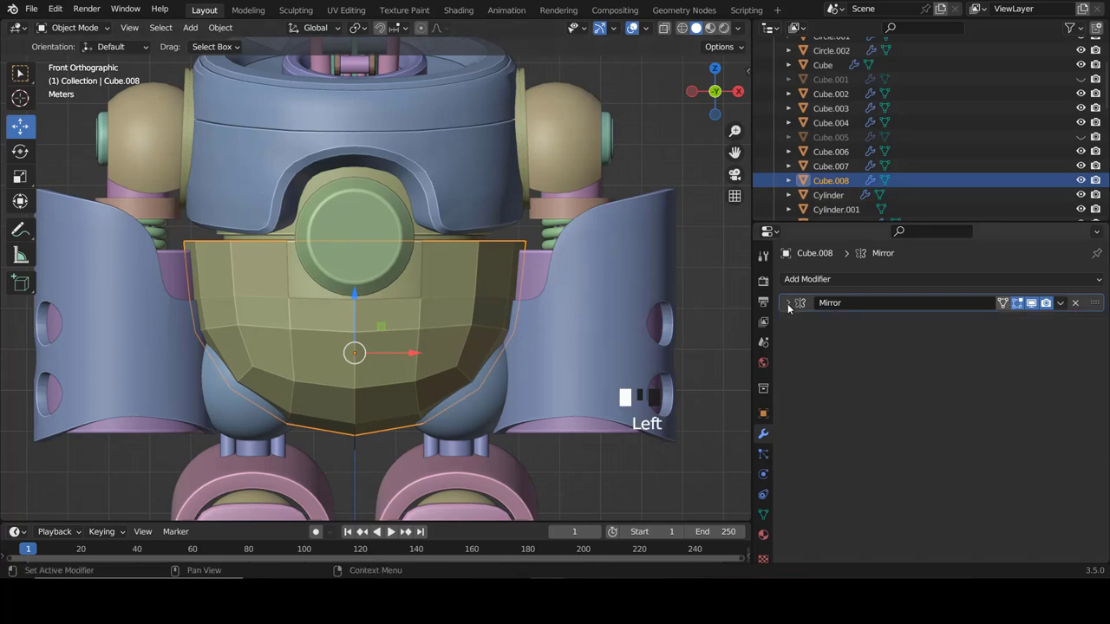
Add a Subdivision Surface modifier with 2 viewport levels to the bowl and shade it smooth.
click(802, 281)
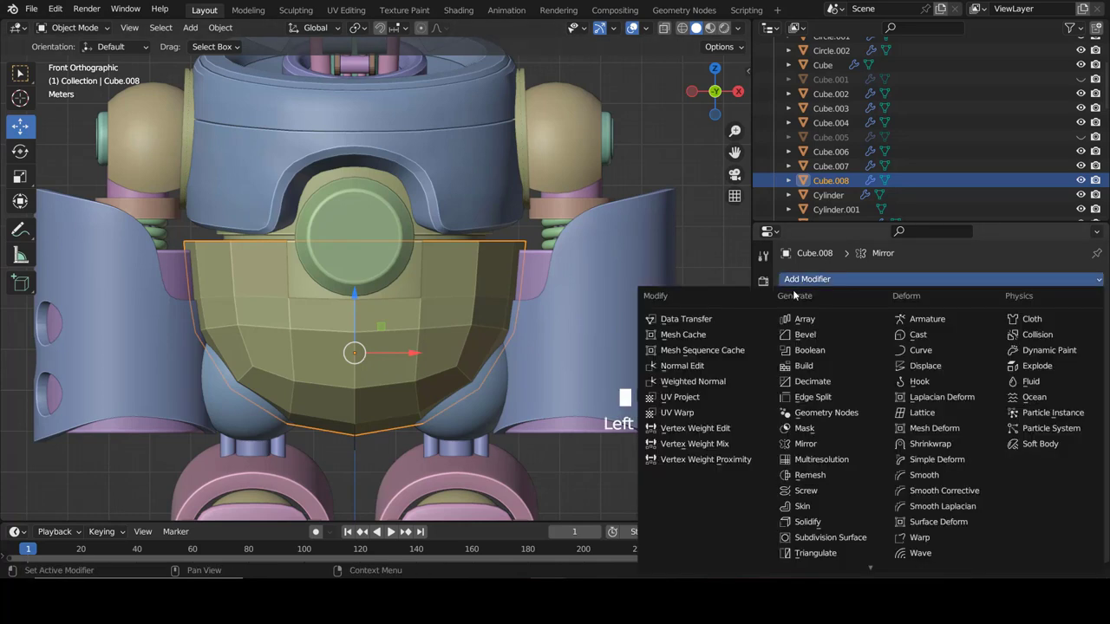
click(820, 538)
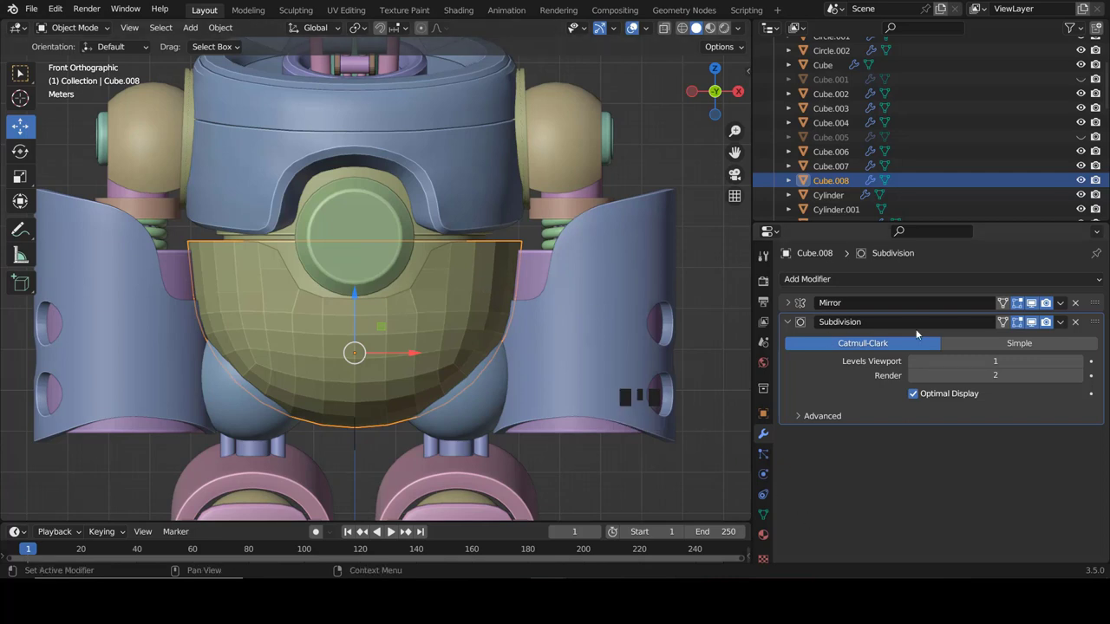
click(1080, 363)
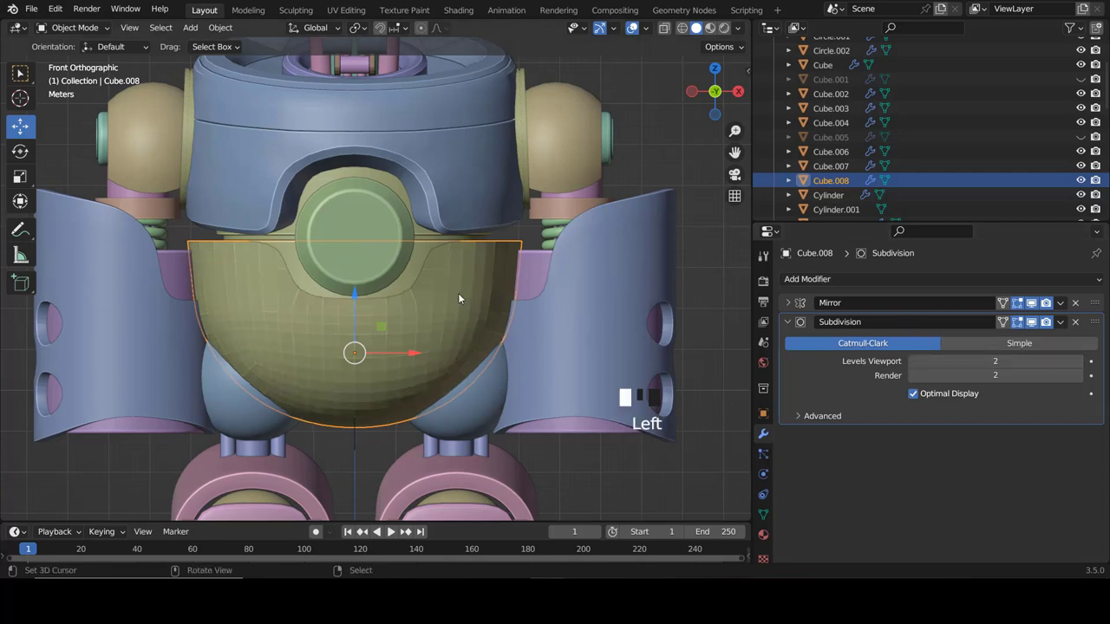
scroll(385, 300, up, 1)
click(789, 321)
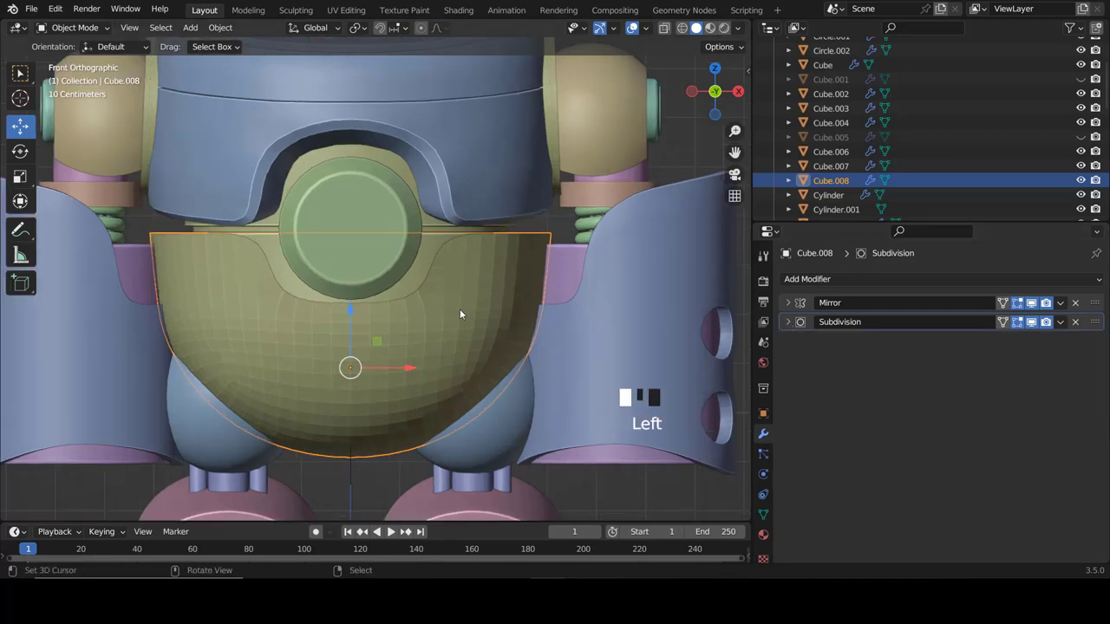
key(w)
click(432, 295)
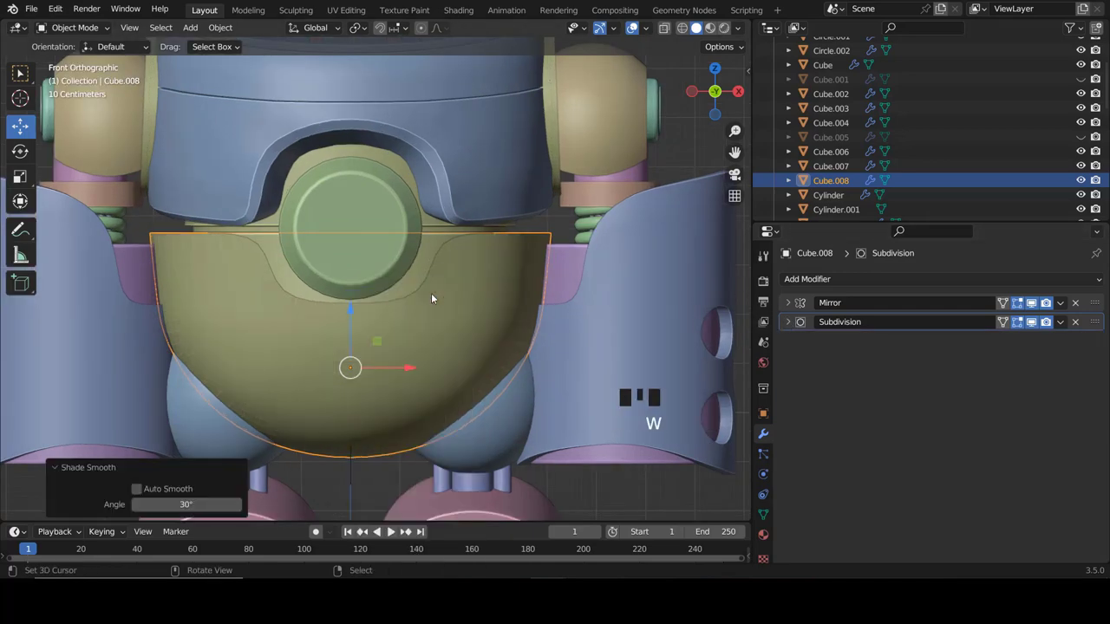
Select the vertex at the bottom center of the bowl's front cutout in Edit Mode and try moving it down.
key(Tab)
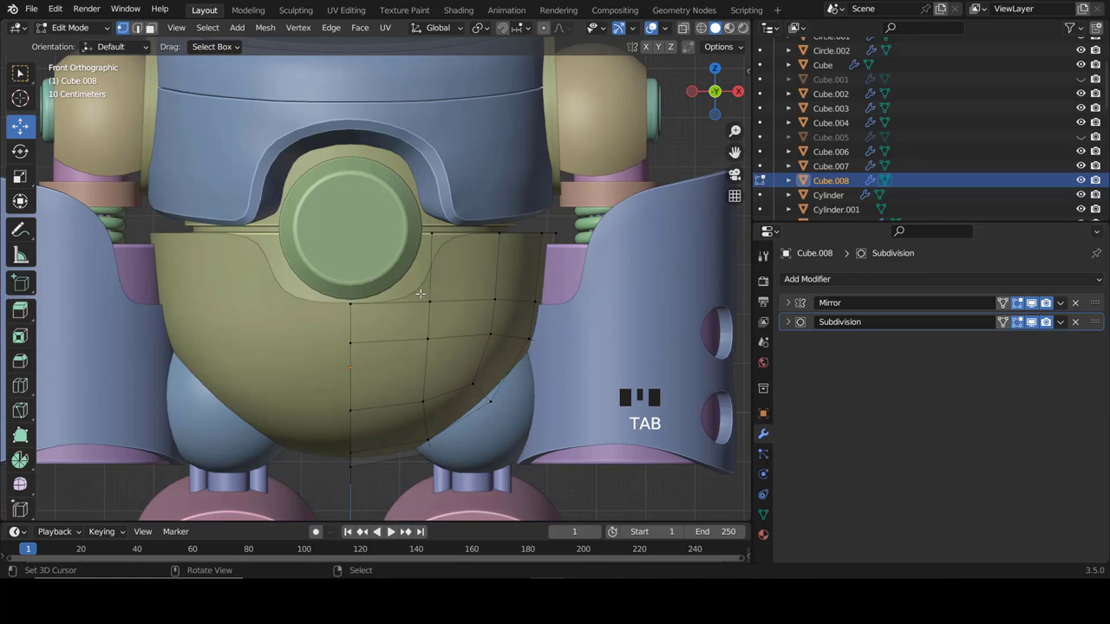
shift+scroll(337, 260, down, 3)
scroll(338, 261, up, 1)
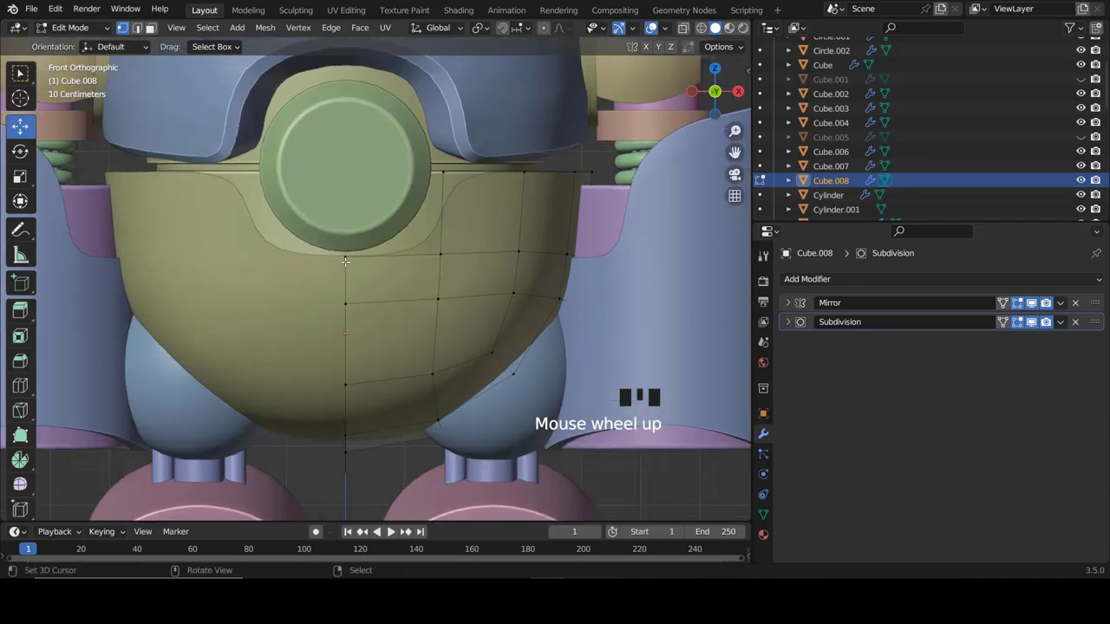
right_drag(345, 260, 348, 269)
key(ctrl+z)
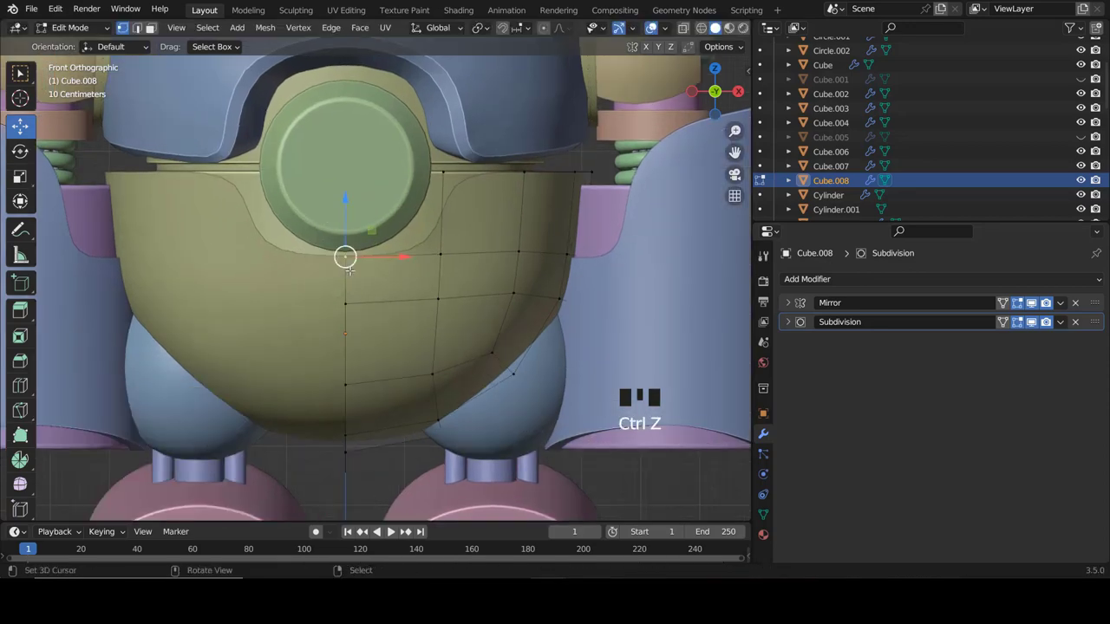
scroll(349, 270, up, 2)
key(g)
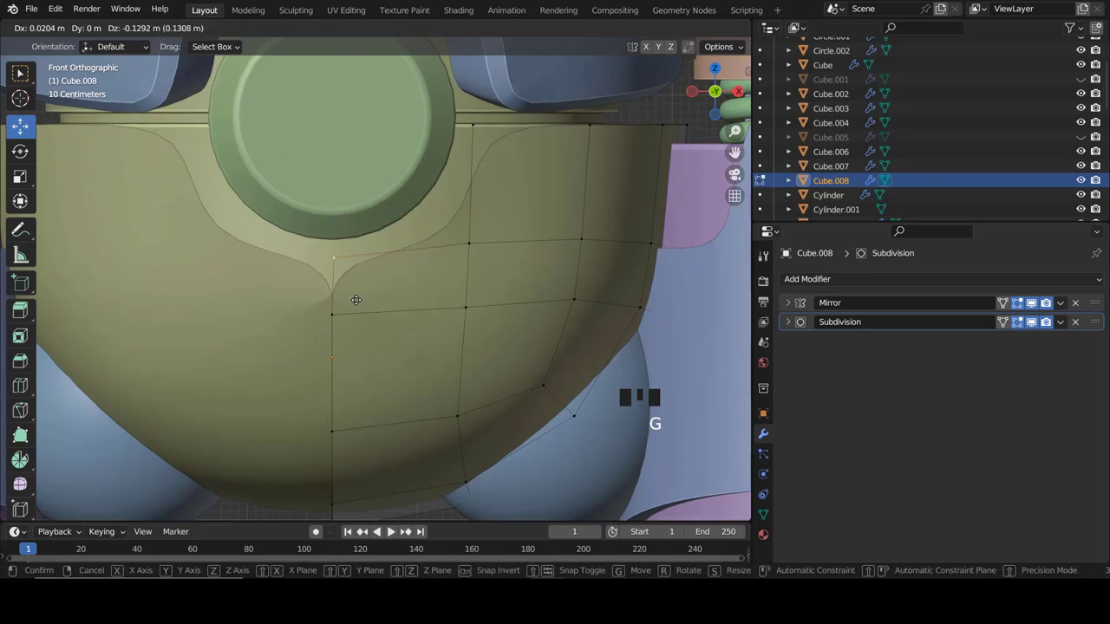
key(Escape)
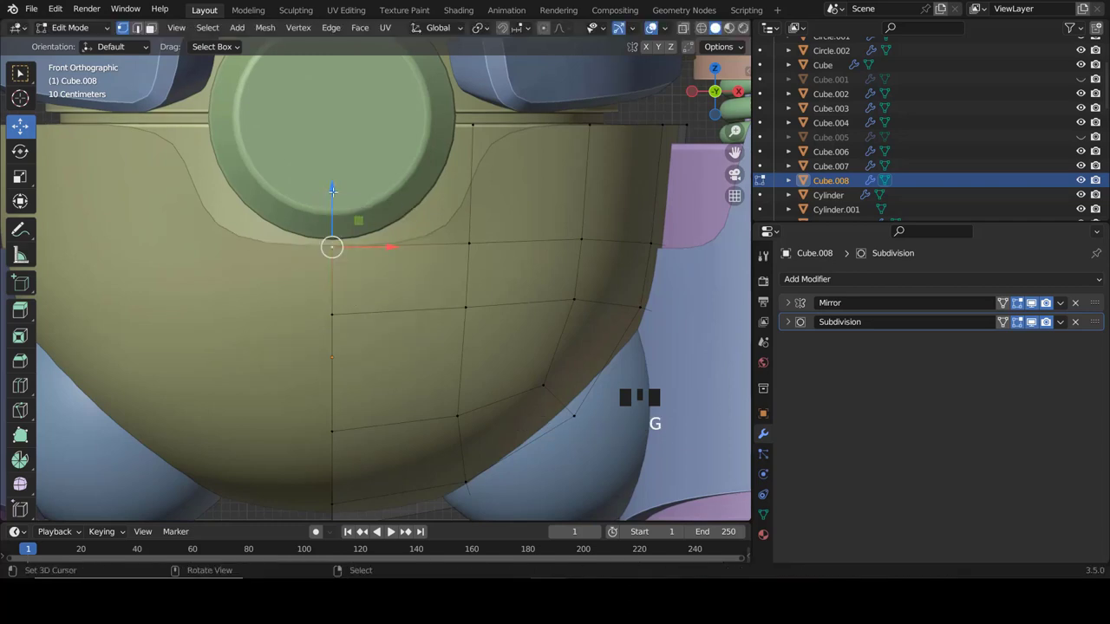
Enable Clipping on the bowl's Mirror modifier.
click(785, 303)
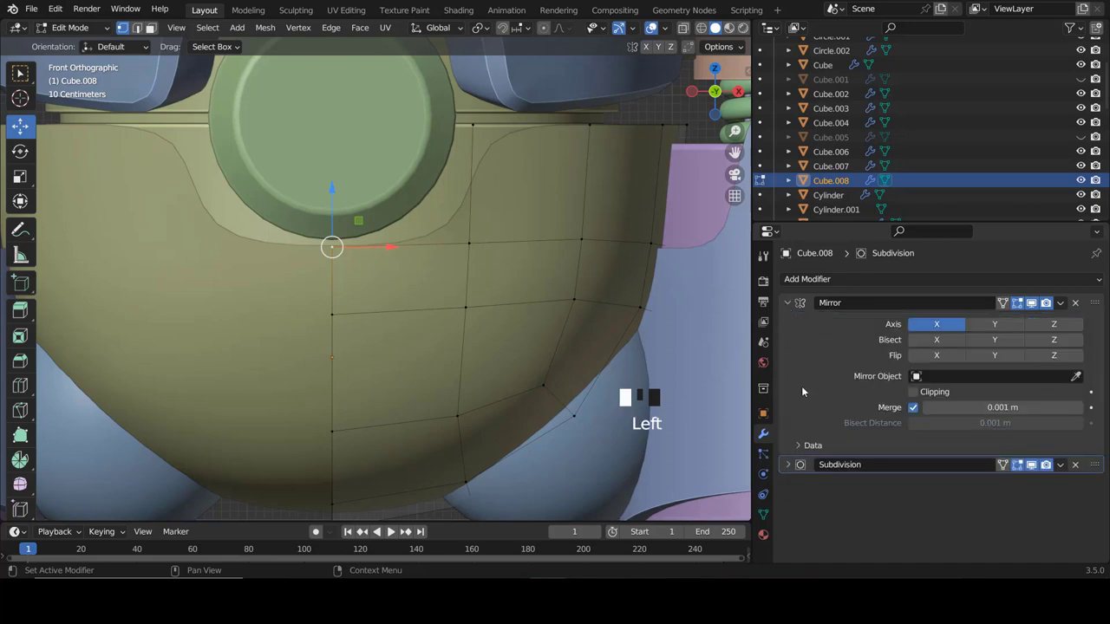
click(915, 392)
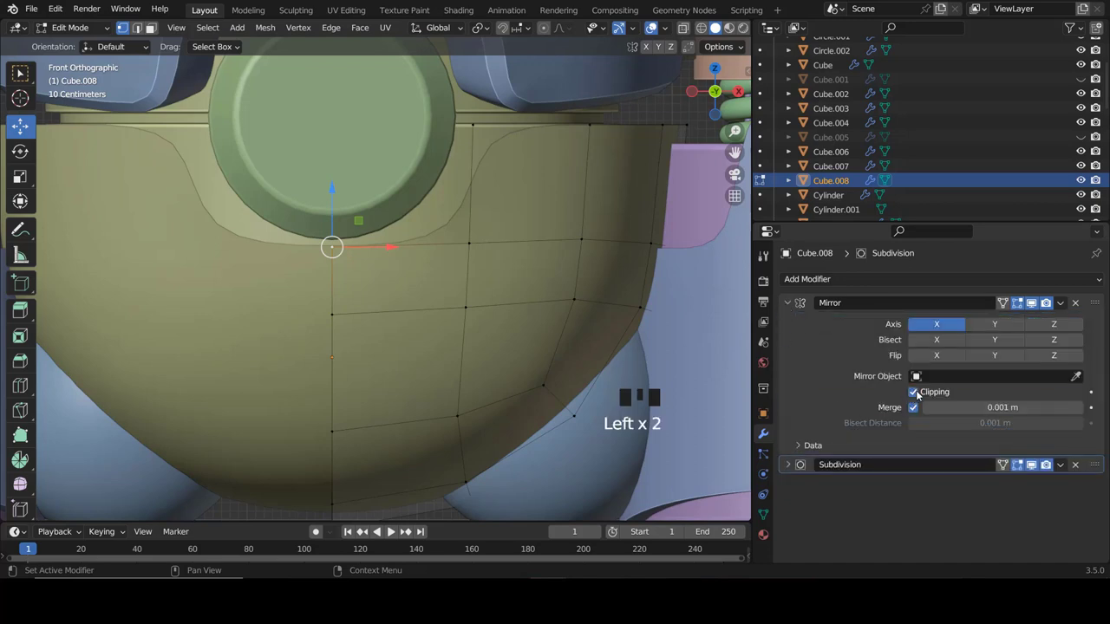
click(787, 302)
Move the cutout's bottom center vertex down about 0.53 m along Z and return to Object Mode.
ctrl+scroll(349, 249, down, 1)
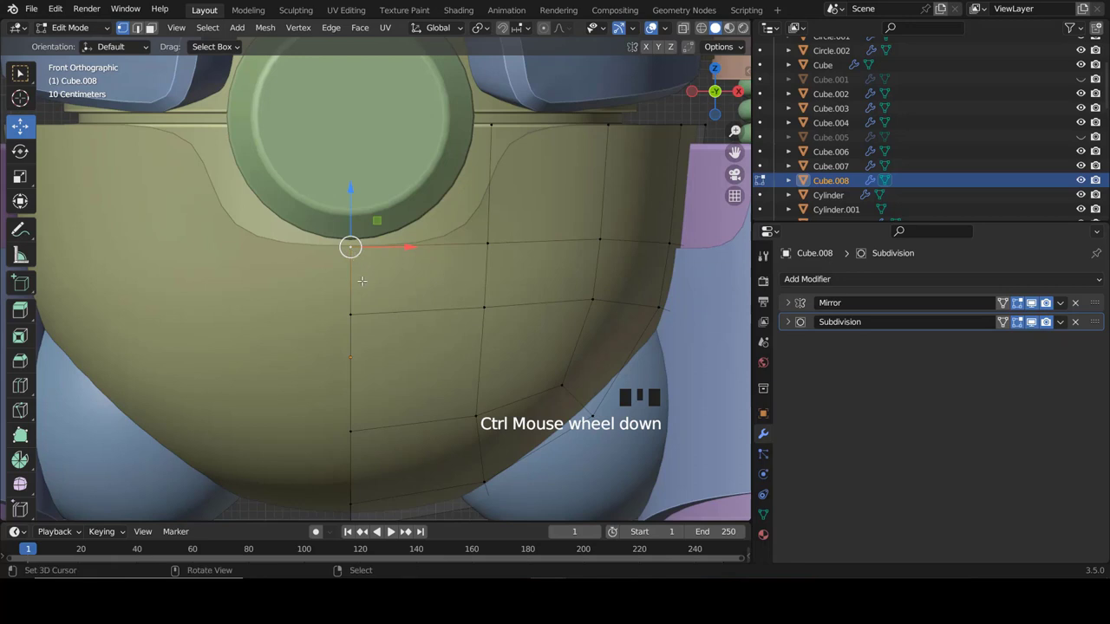
key(g)
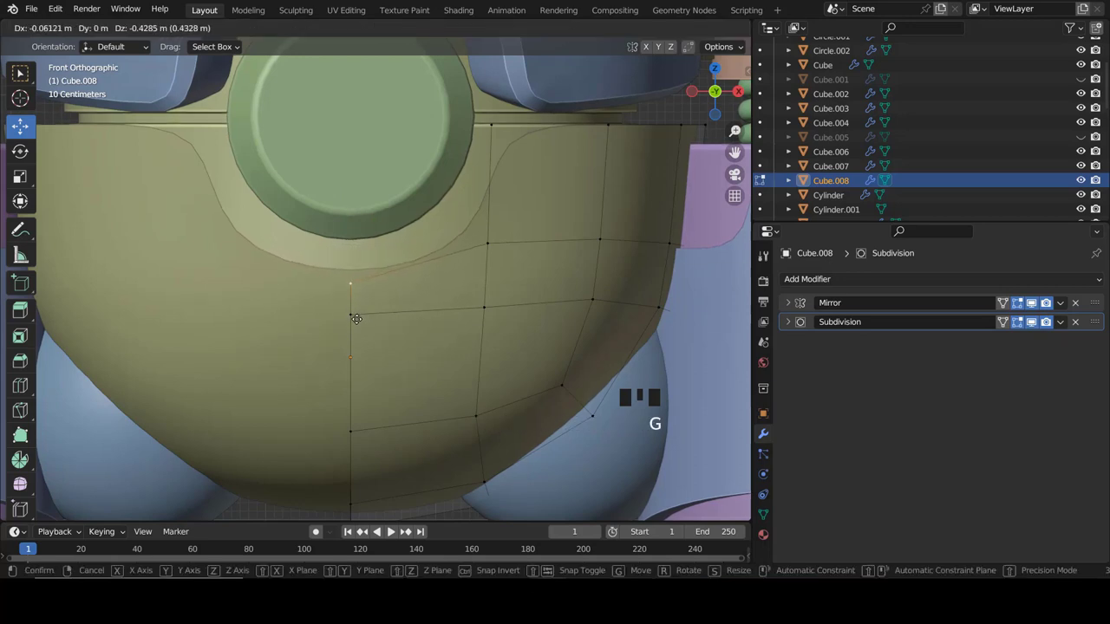
click(356, 327)
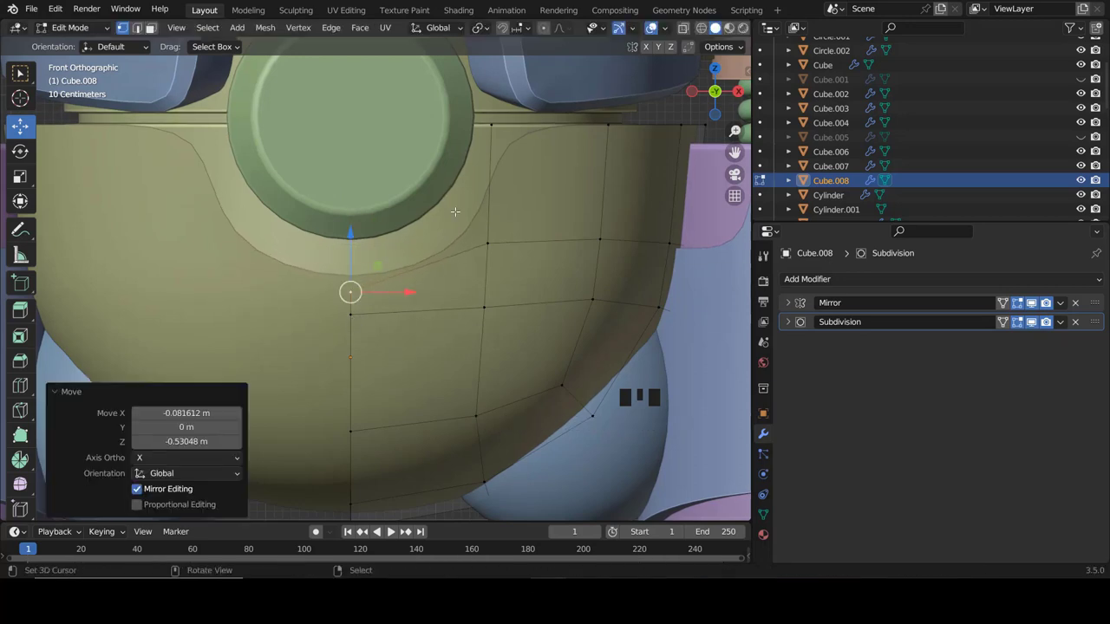
drag(356, 253, 347, 300)
key(Tab)
scroll(347, 302, down, 4)
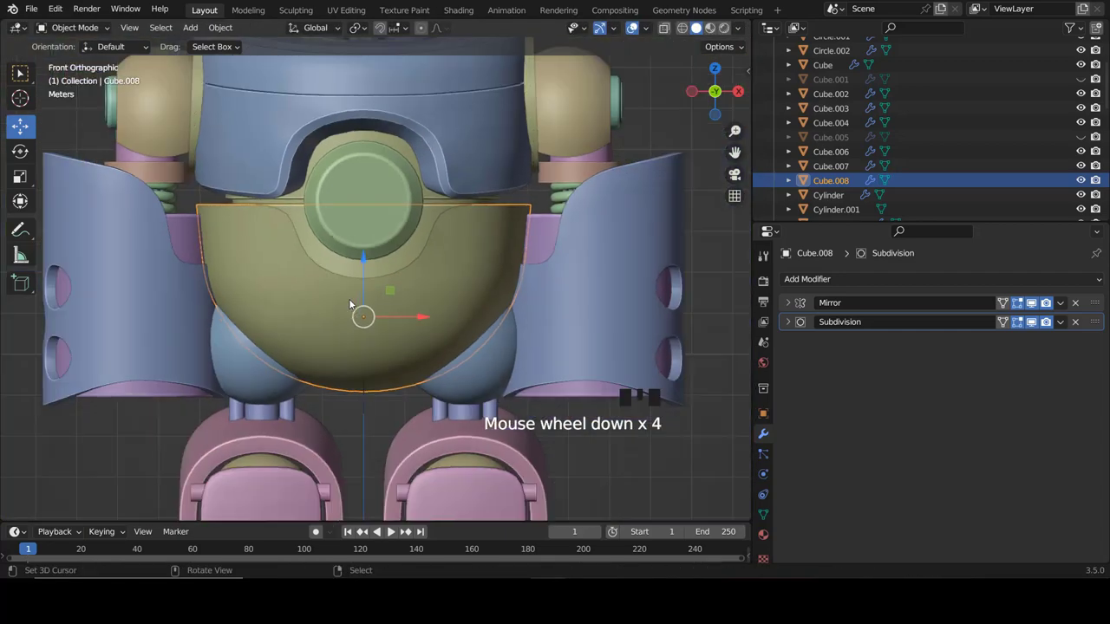
key(a)
right_click(436, 332)
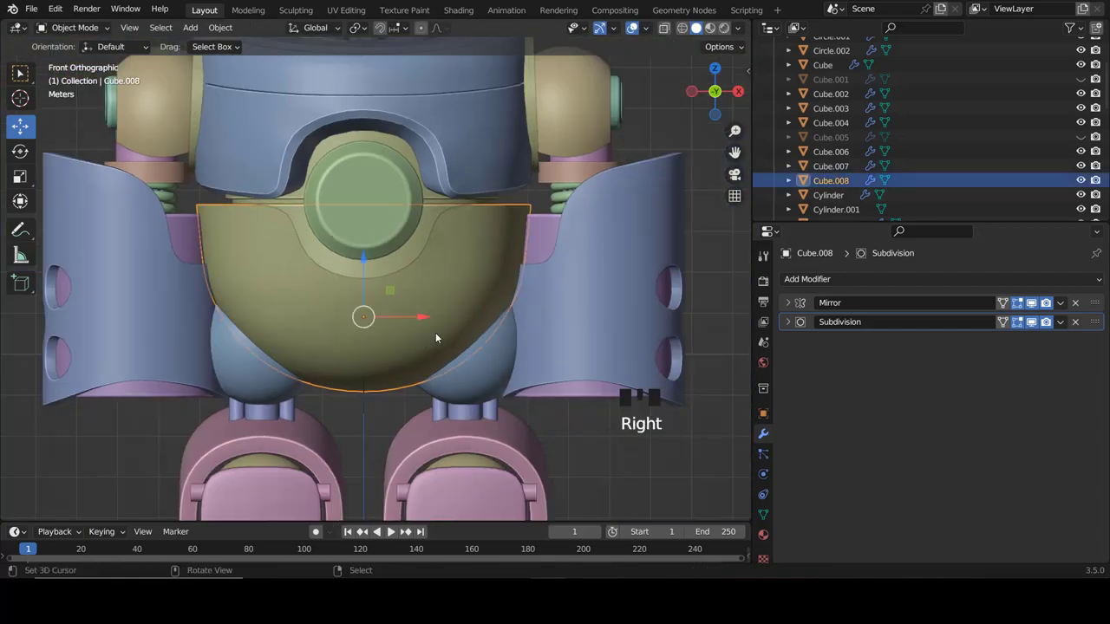
ctrl+scroll(436, 332, up, 3)
shift+scroll(438, 312, down, 2)
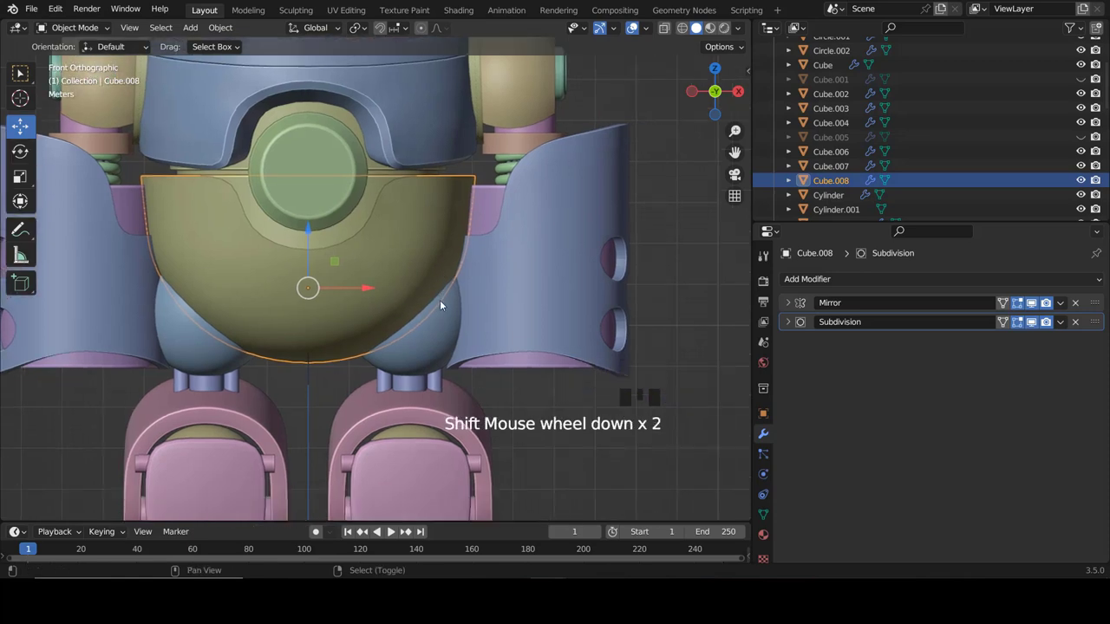
scroll(441, 300, up, 2)
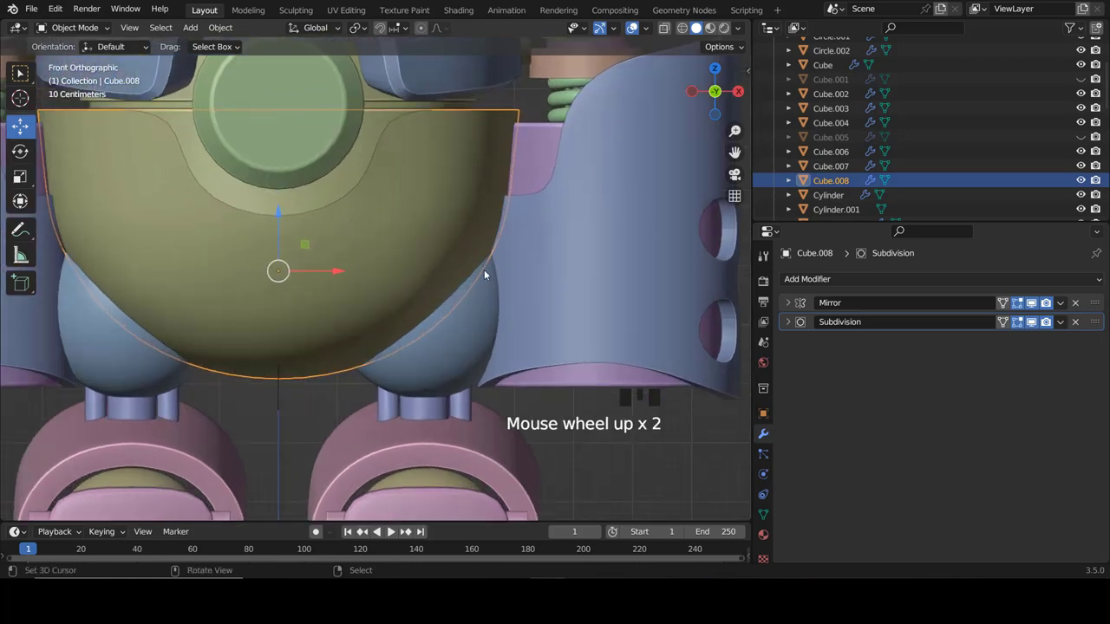
Isolate the bowl in local view, enter Edit Mode and switch to face selection.
key(KP_Divide)
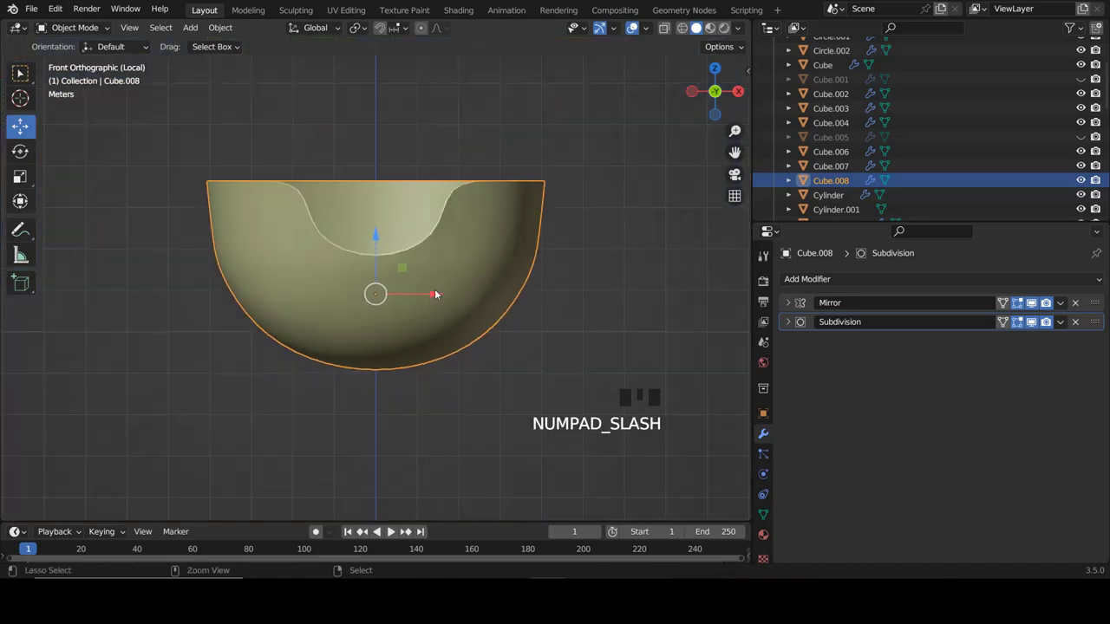
ctrl+scroll(436, 299, up, 4)
middle_drag(436, 299, 454, 330)
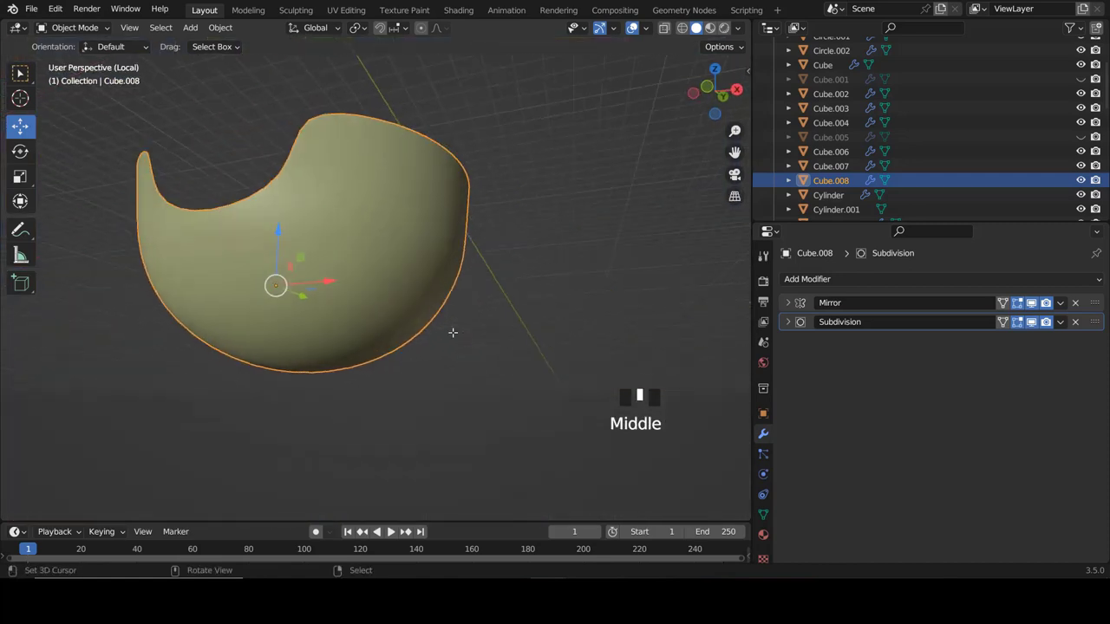
key(Tab)
middle_drag(417, 220, 471, 302)
key(ctrl+Tab)
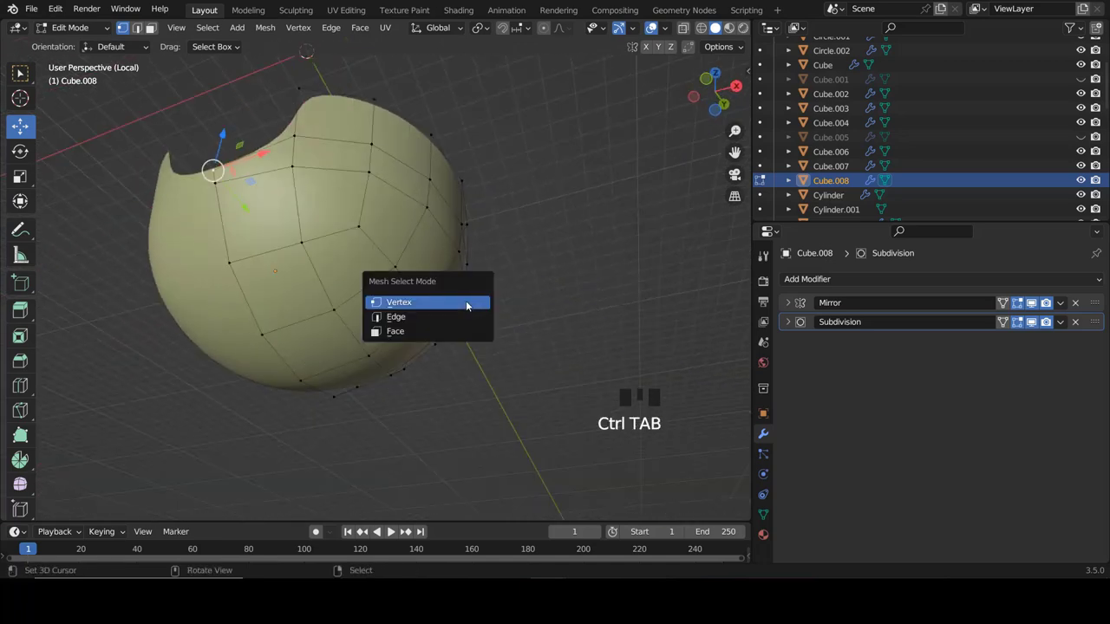
click(394, 330)
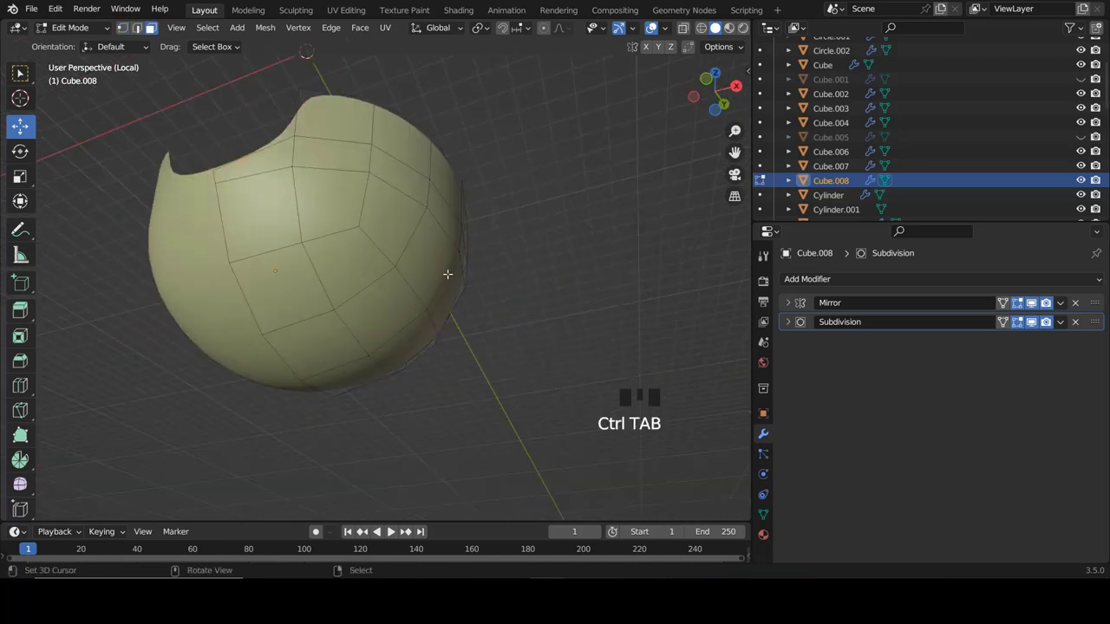
Delete the block of four faces on the lower outer side of the bowl to open a leg hole.
middle_drag(447, 274, 548, 277)
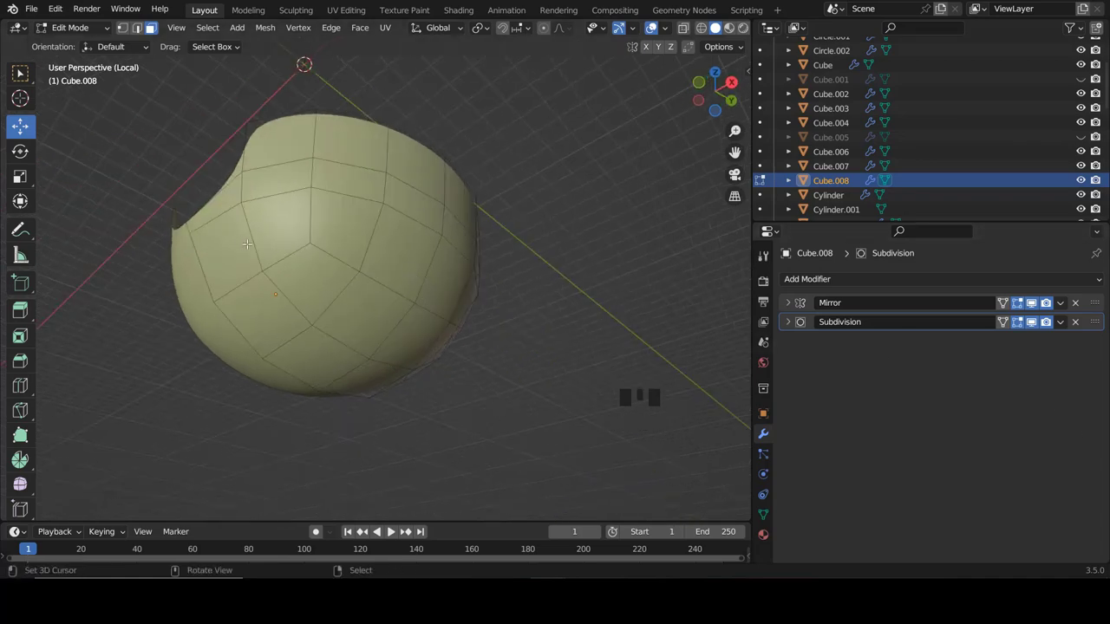
middle_drag(398, 250, 373, 282)
right_click(372, 285)
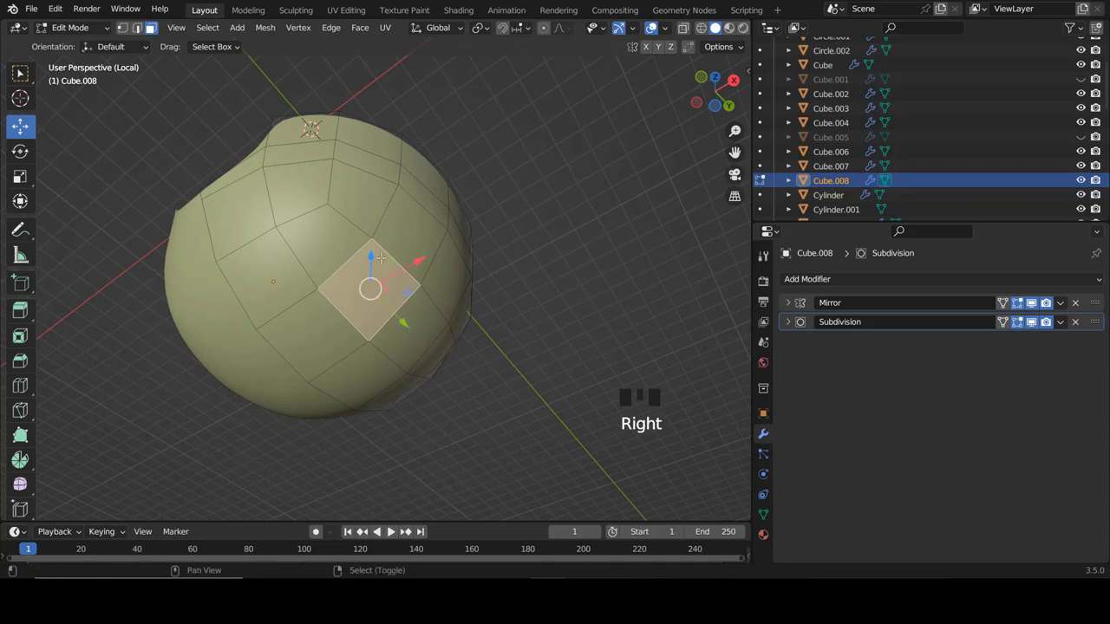
shift+right_click(395, 228)
shift+right_click(445, 263)
shift+right_click(421, 320)
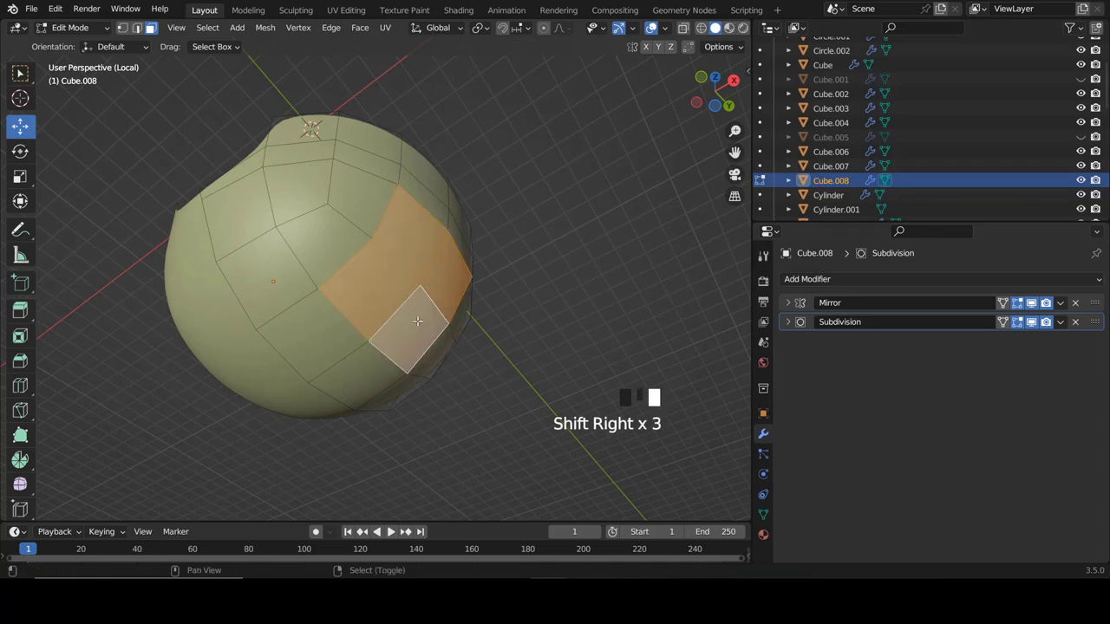
middle_drag(403, 265, 408, 280)
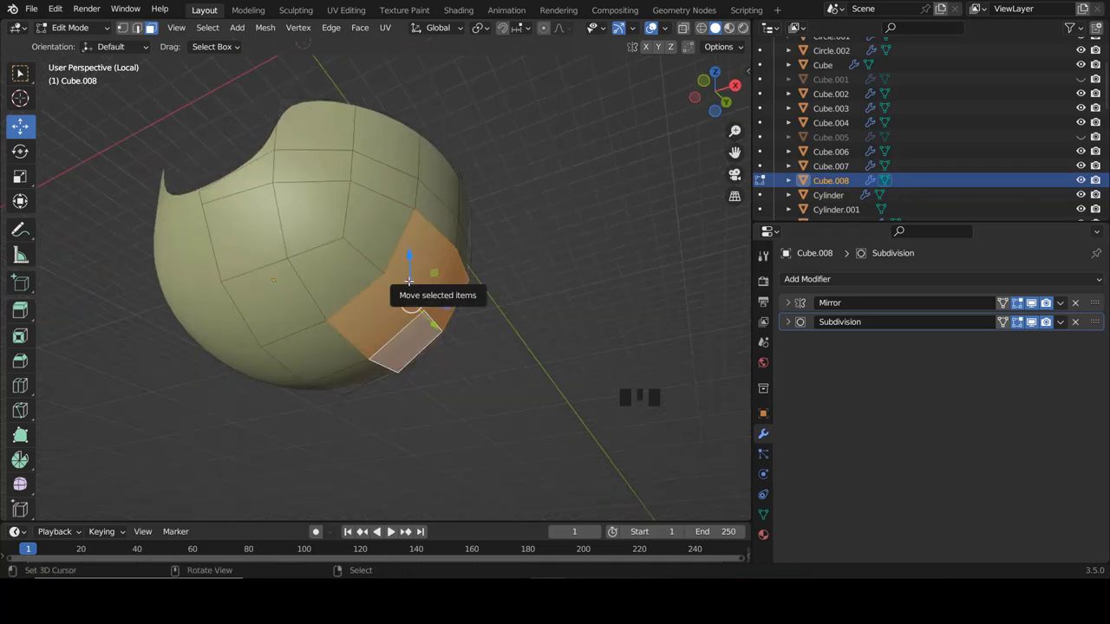
key(x)
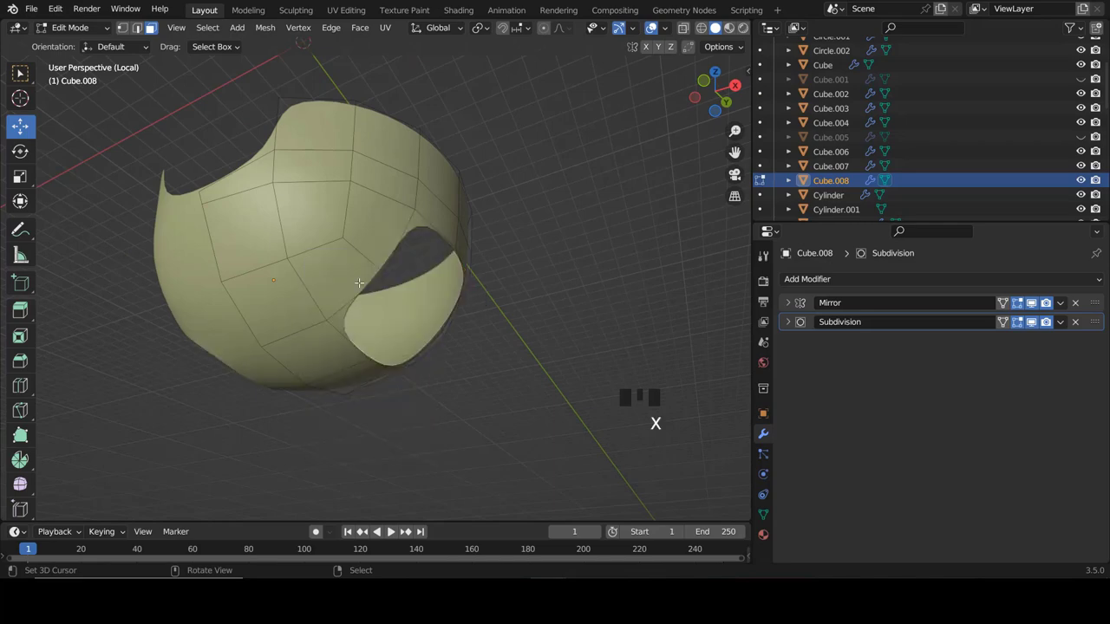
Select the leg hole's border vertex loop and round it with LoopTools Circle.
key(ctrl+Tab)
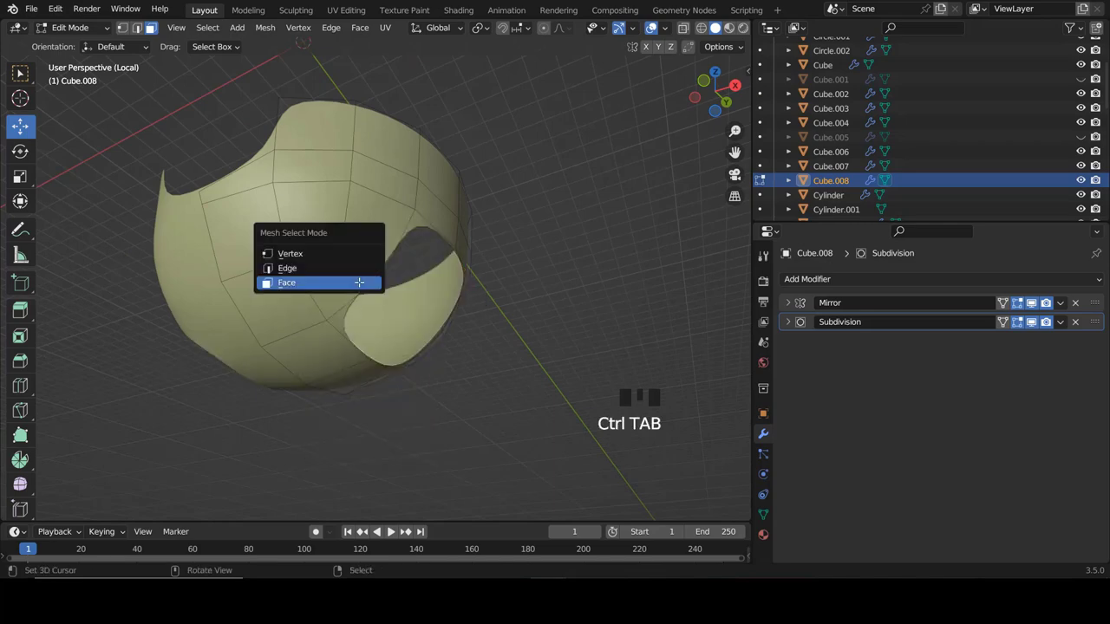
click(295, 257)
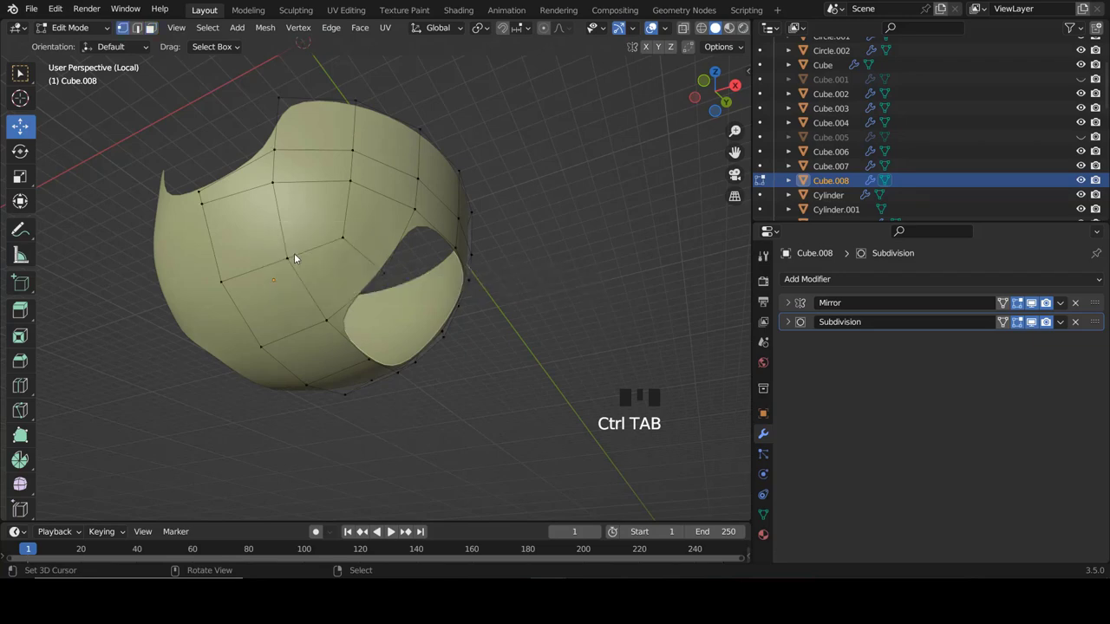
alt+right_click(368, 286)
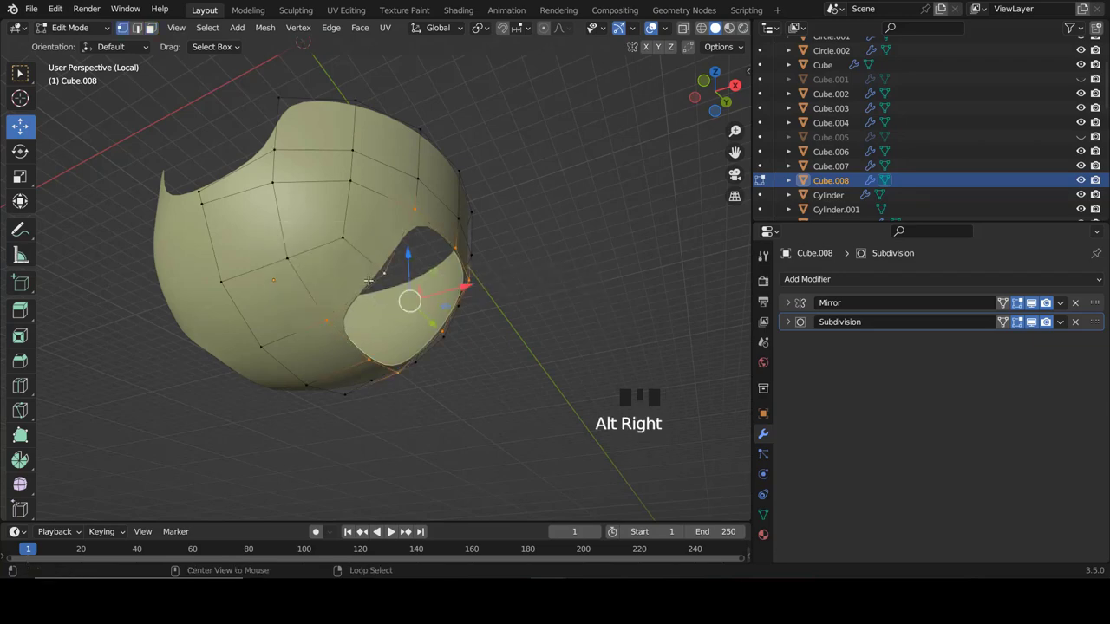
middle_drag(367, 286, 398, 310)
scroll(404, 309, up, 1)
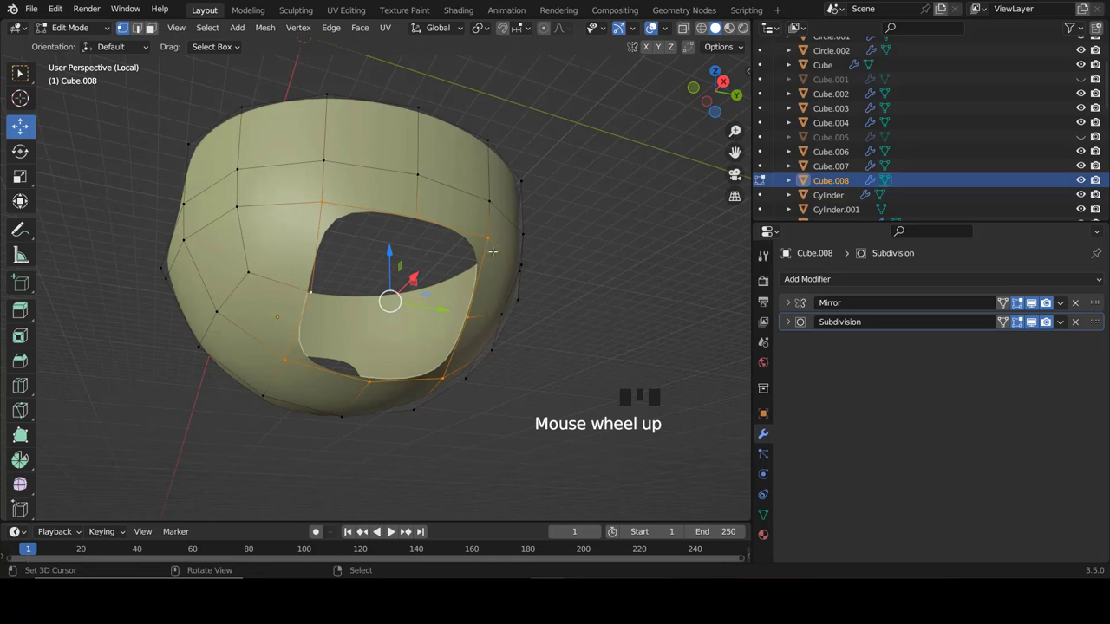
middle_drag(365, 281, 404, 276)
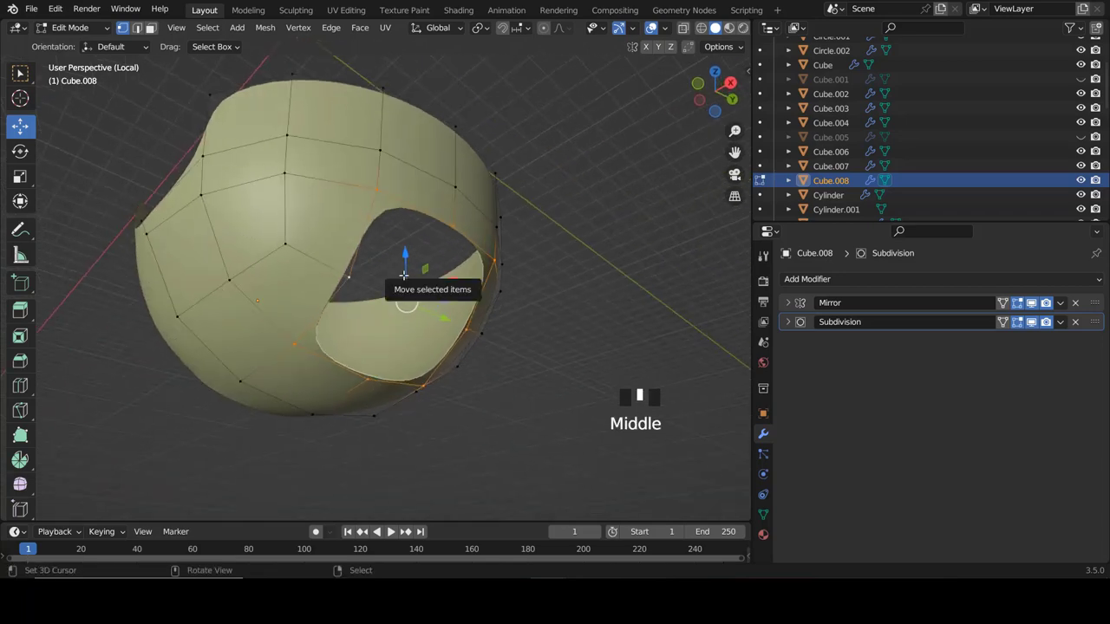
key(w)
mouse_move(402, 215)
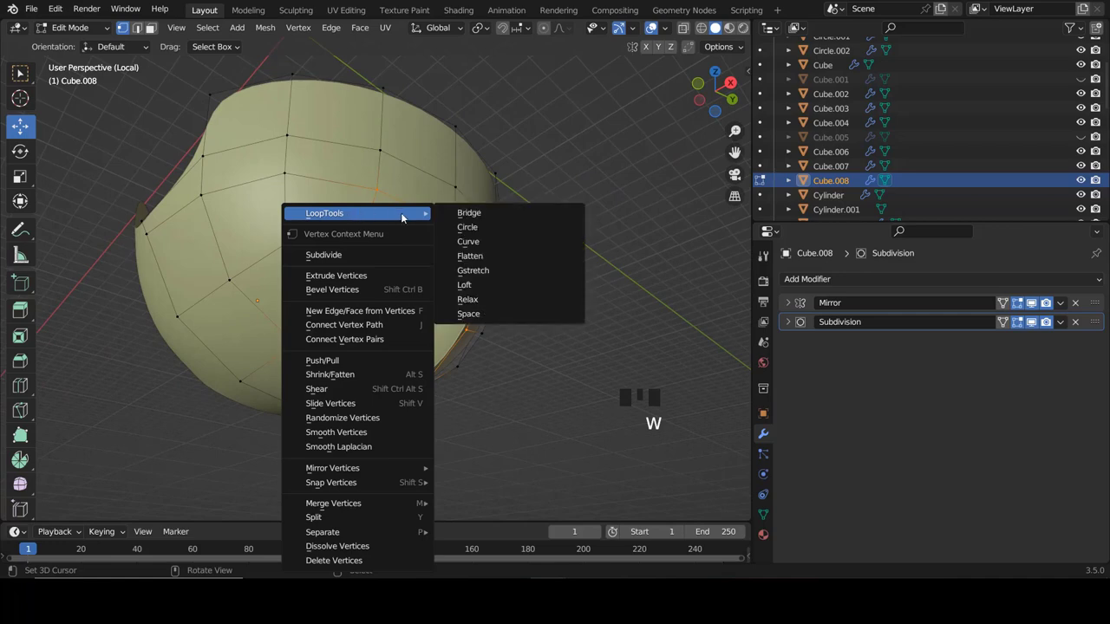
click(469, 227)
scroll(415, 255, down, 2)
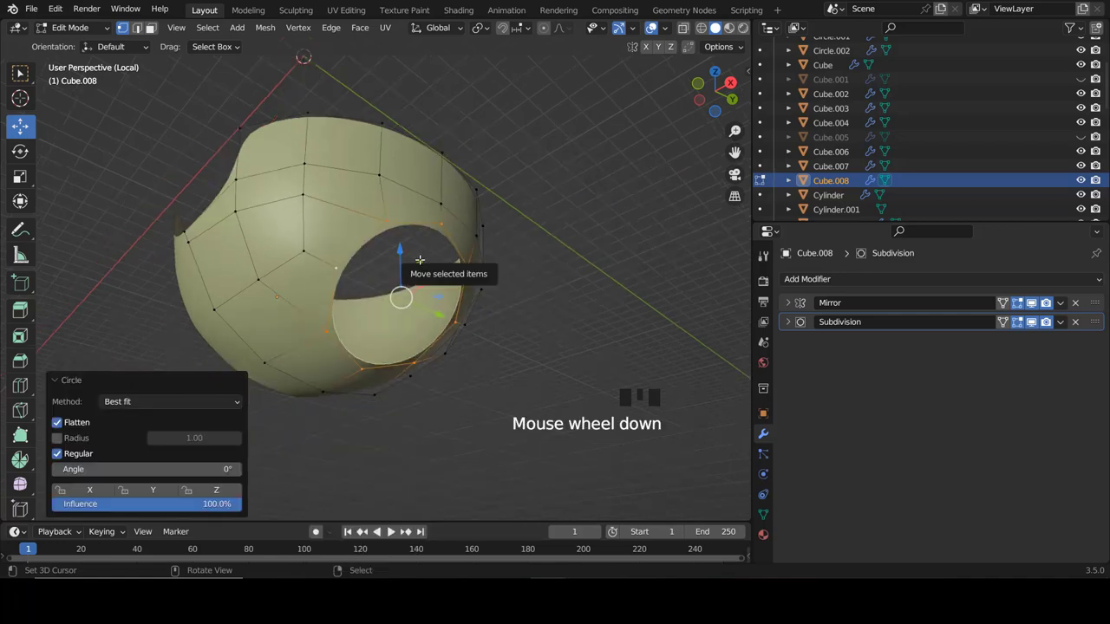
Leave local view and scale the leg hole's border loop up by 1.037.
key(KP_Divide)
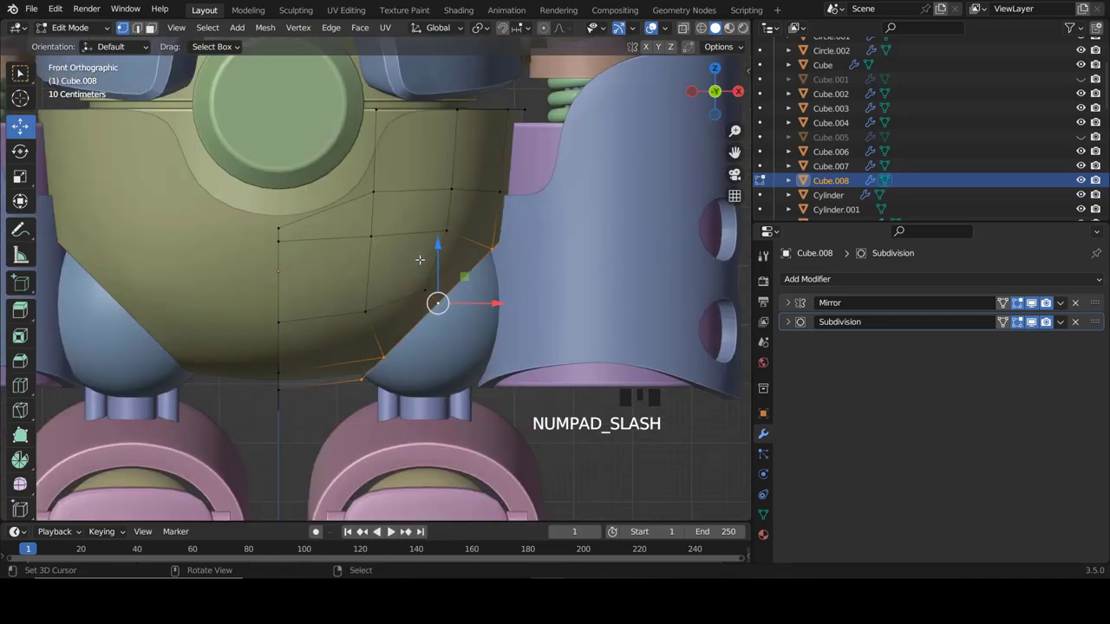
ctrl+scroll(419, 259, down, 2)
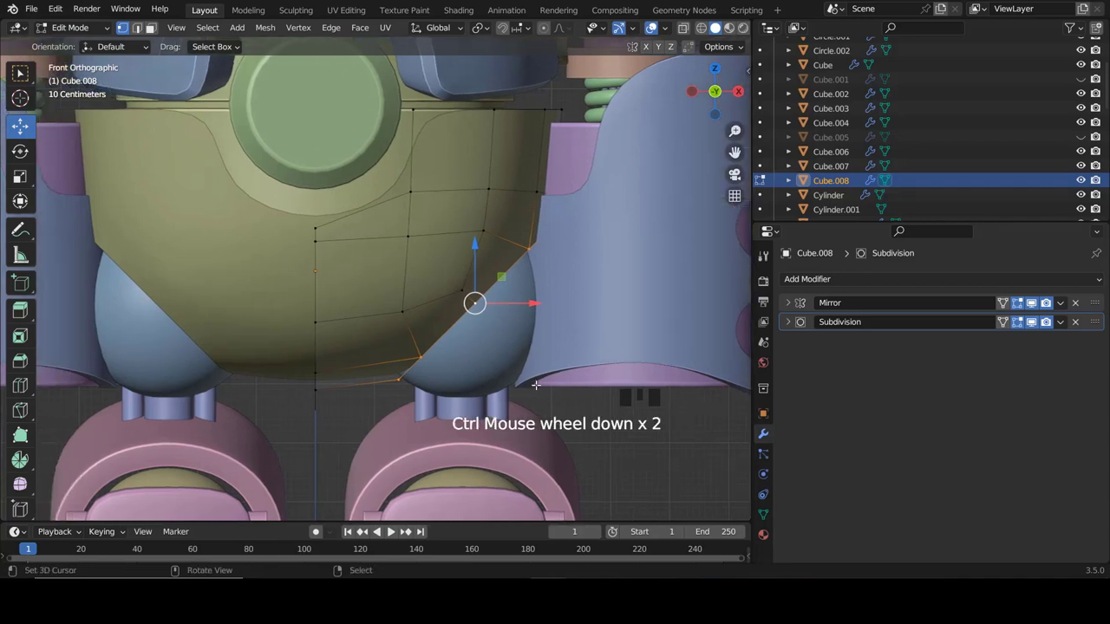
key(s)
click(541, 393)
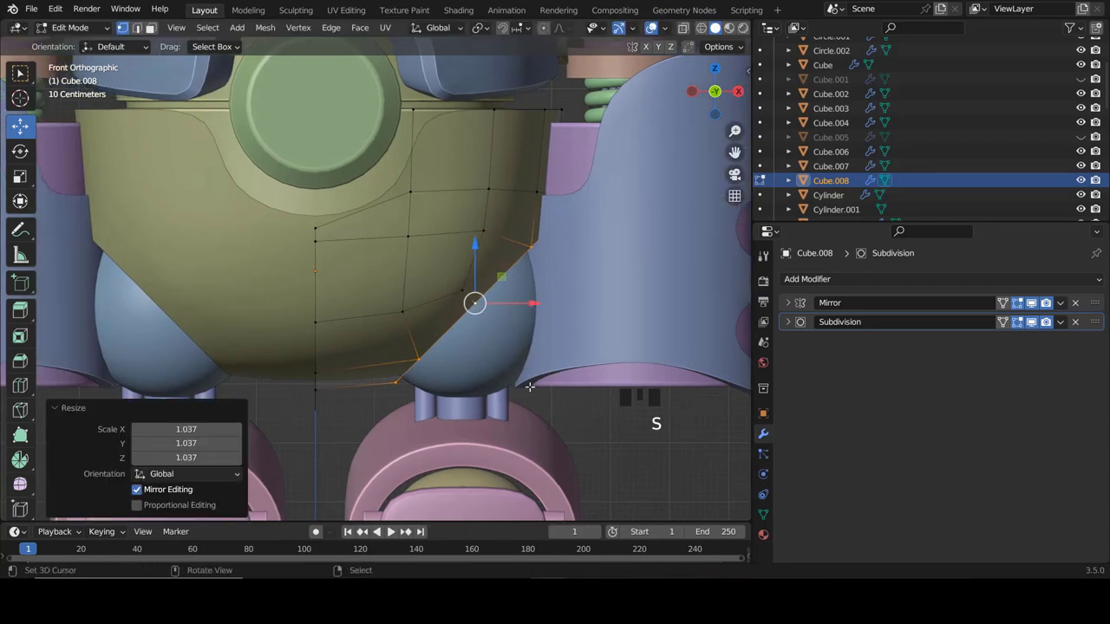
scroll(473, 329, down, 4)
scroll(433, 316, up, 3)
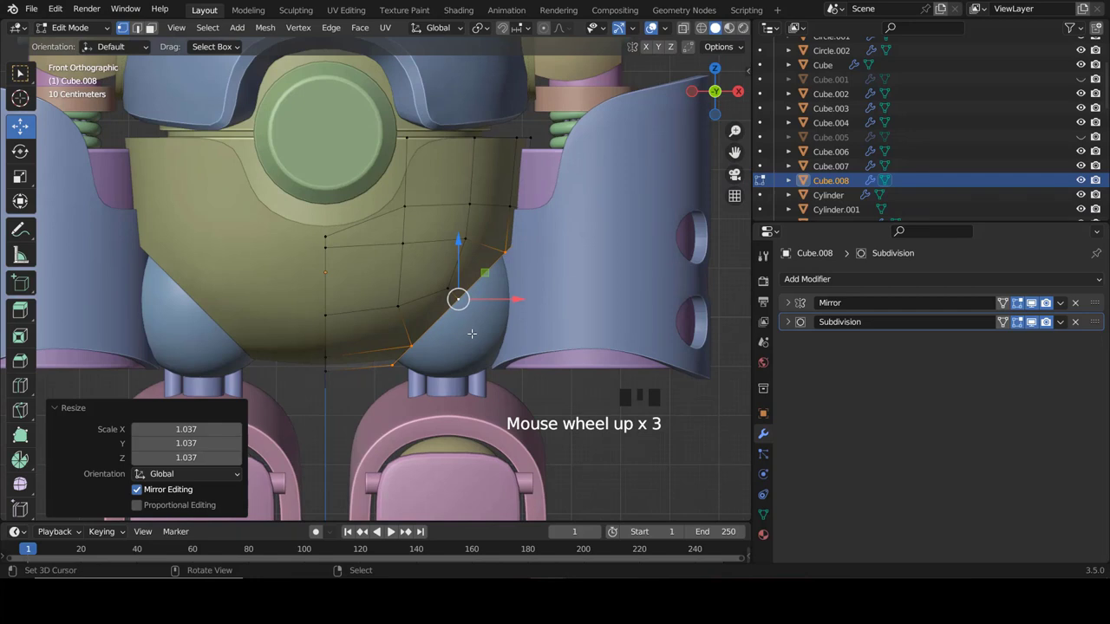
Extrude the leg hole's border outward and down by about 0.07 m in X and -0.12 m in Z.
key(e)
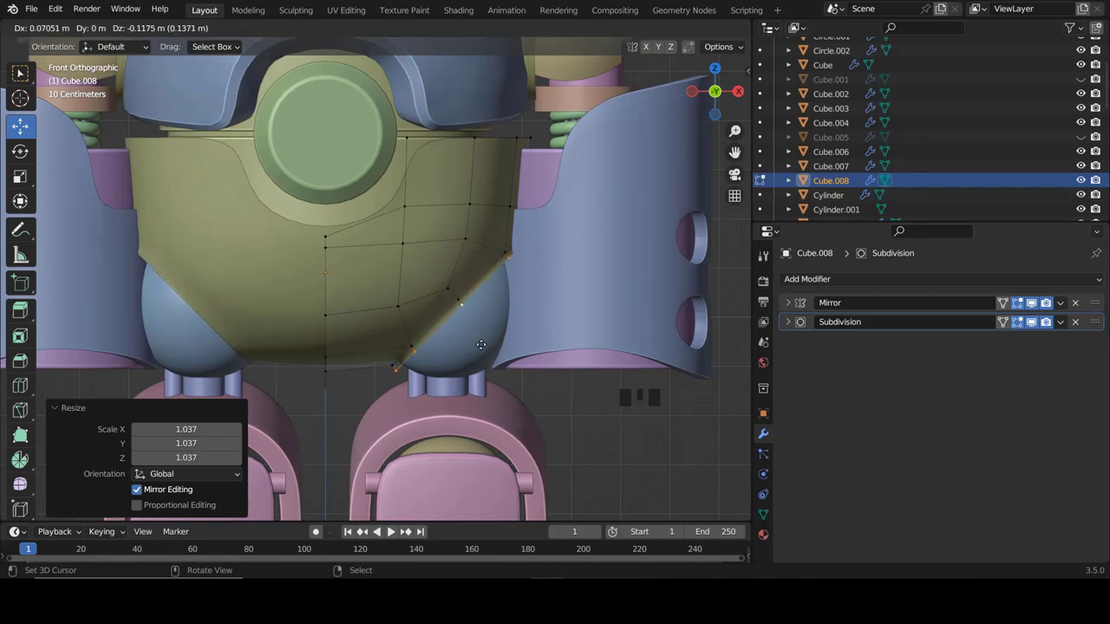
click(480, 344)
scroll(473, 352, down, 3)
ctrl+scroll(430, 306, up, 2)
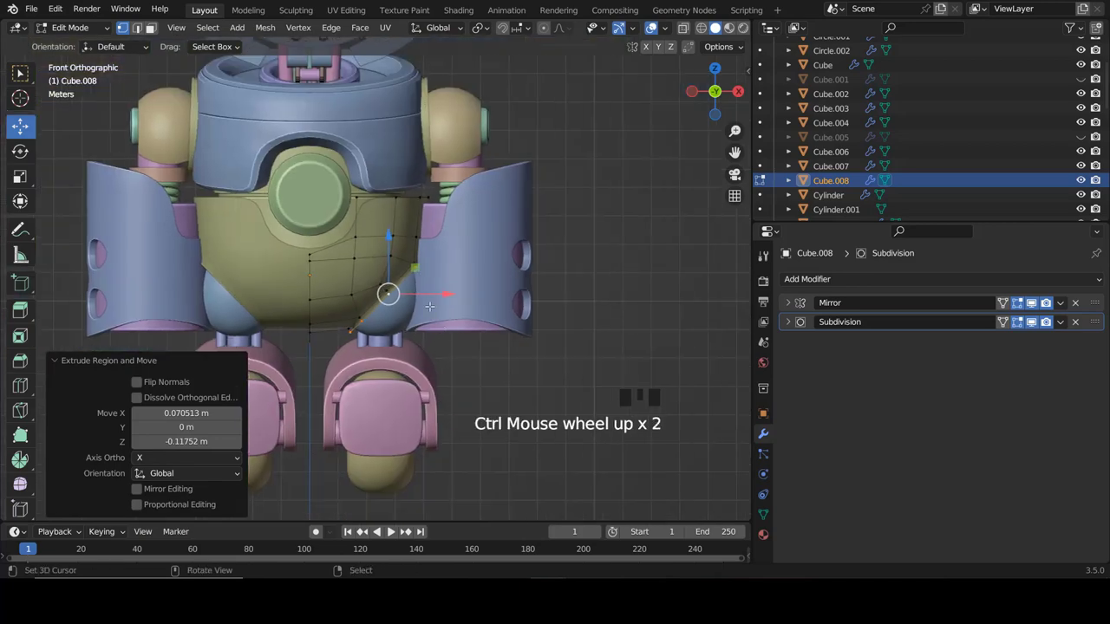
Extrude the leg hole's rim in place, scale it inward to about 0.97, and return to Object Mode with nothing selected.
scroll(429, 303, up, 5)
key(e)
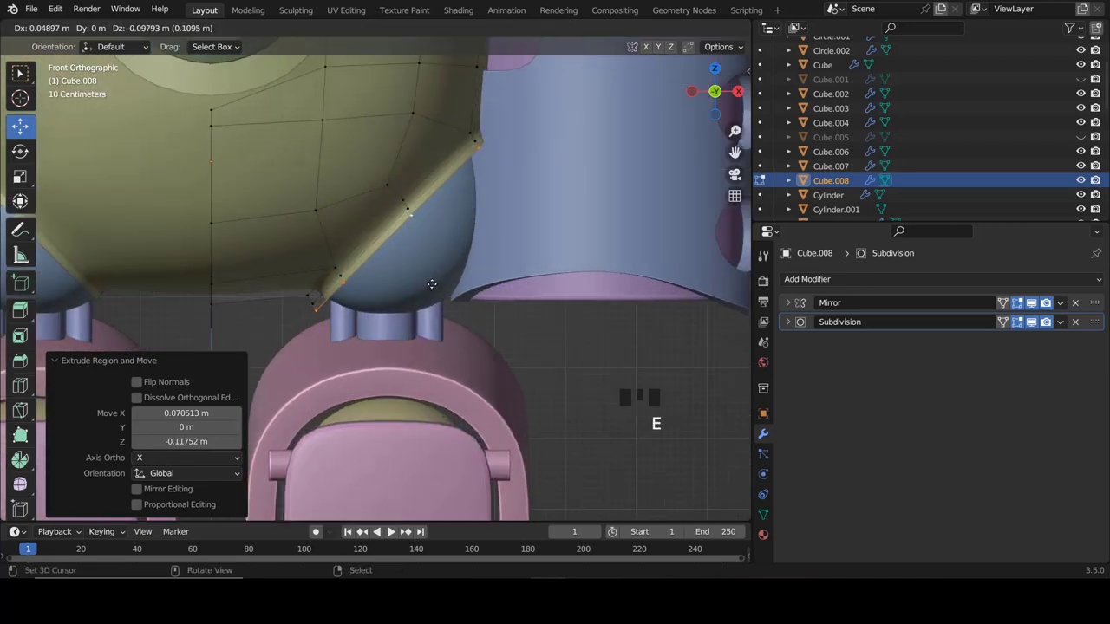
right_click(431, 284)
key(s)
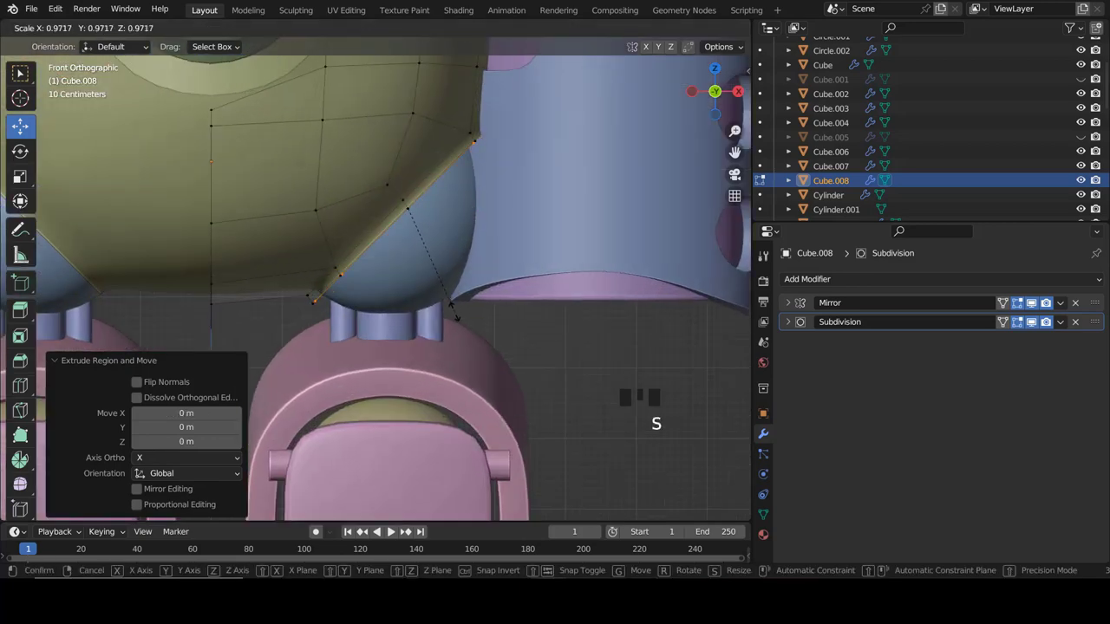
click(447, 308)
scroll(374, 281, down, 3)
key(Tab)
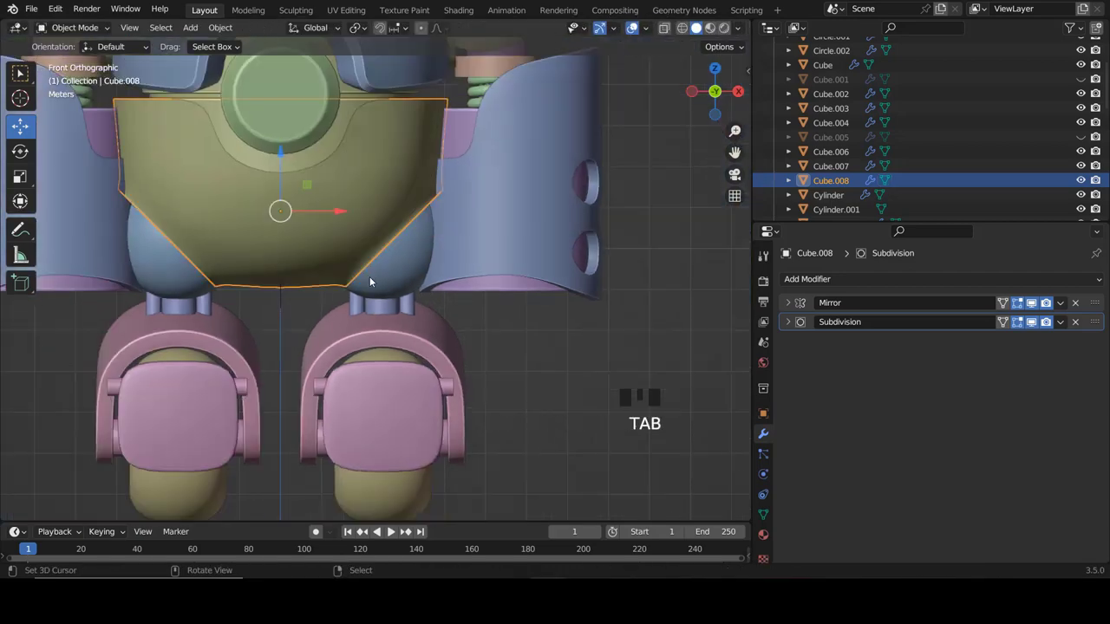
scroll(370, 277, down, 3)
key(alt+a)
scroll(389, 287, up, 5)
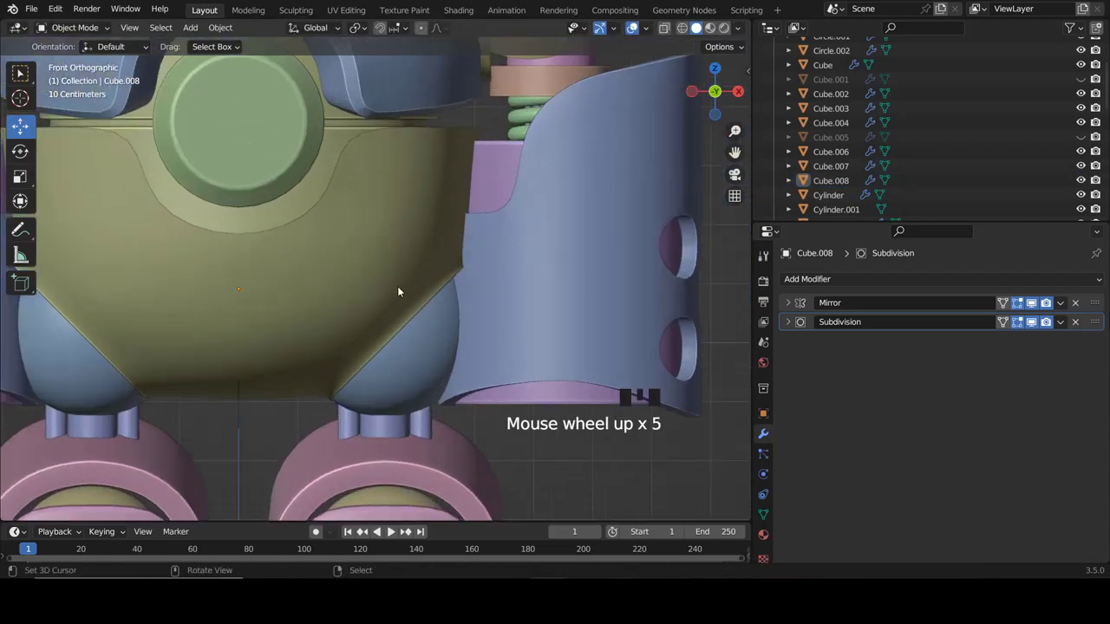
Isolate the bowl together with the hip spheres in local view and show them from the right side.
right_click(383, 263)
shift+right_click(438, 343)
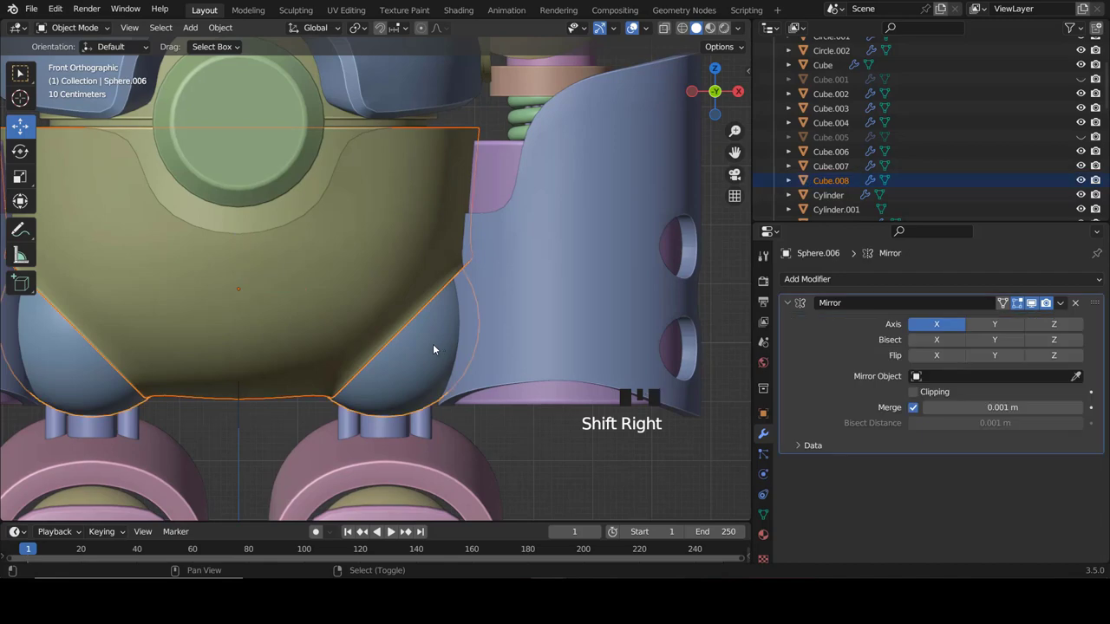
scroll(319, 289, down, 3)
right_click(320, 291)
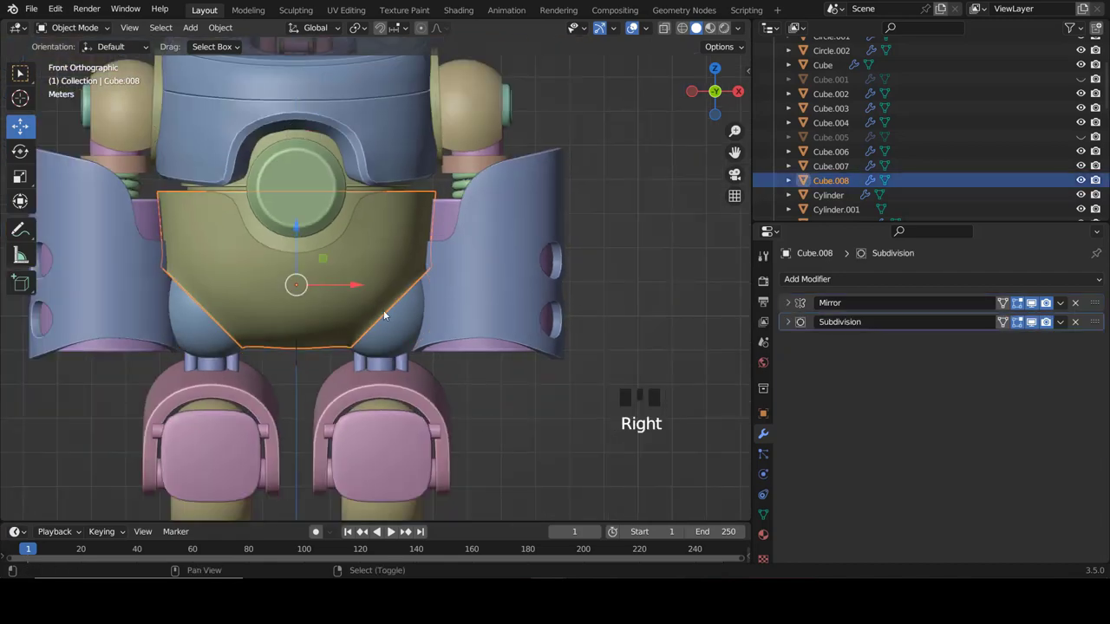
shift+right_click(398, 317)
key(KP_Divide)
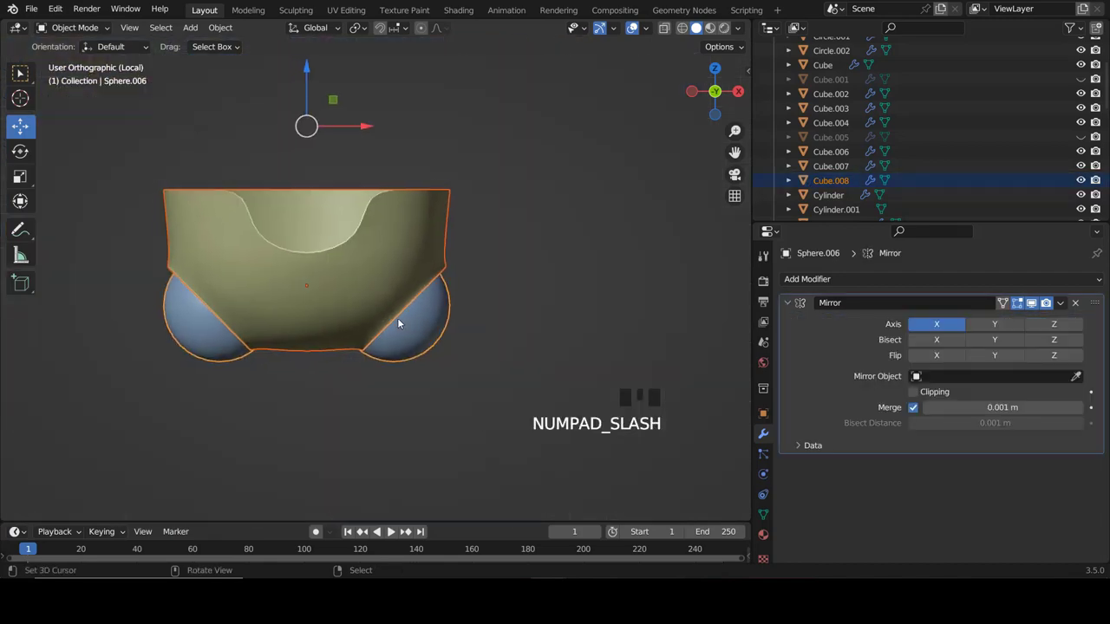
key(KP_3)
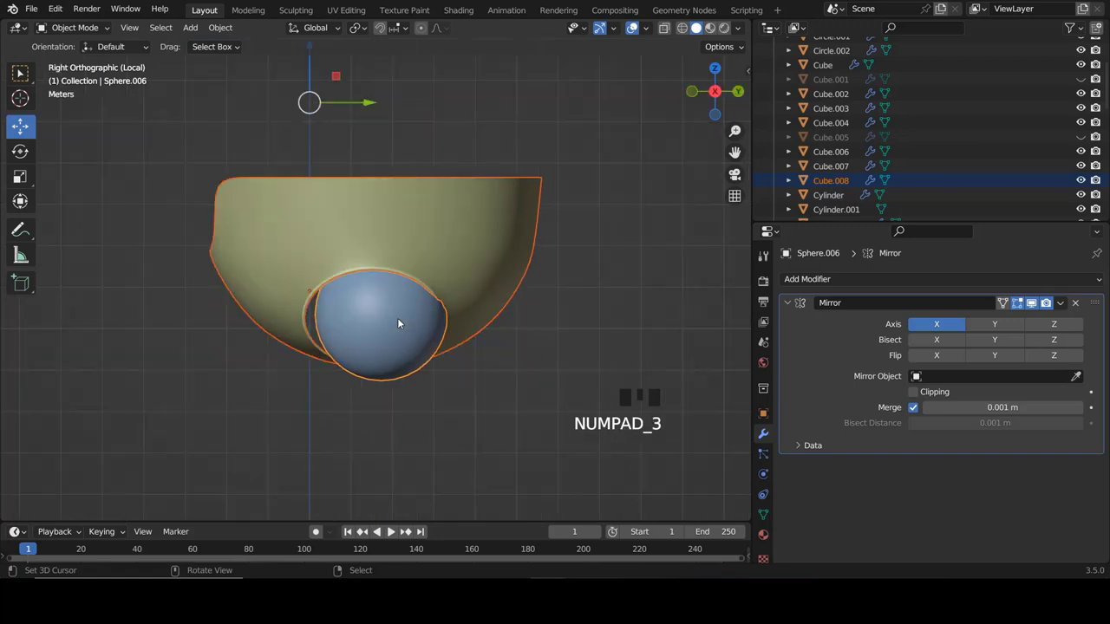
ctrl+scroll(385, 254, down, 4)
ctrl+scroll(399, 257, up, 3)
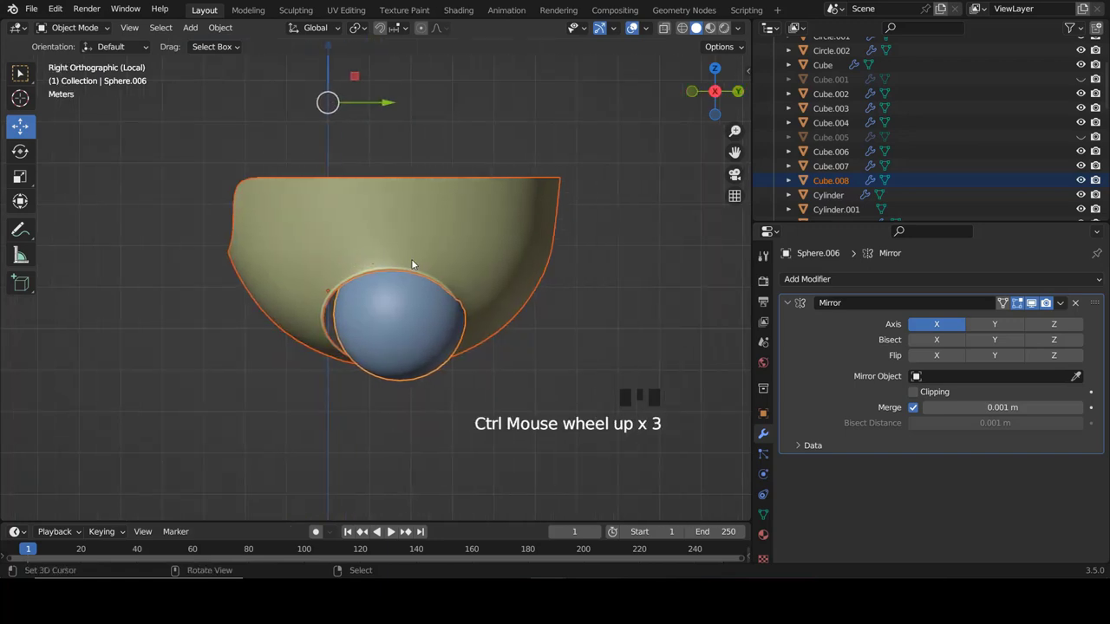
scroll(418, 252, up, 1)
Rotate the bowl's whole mesh by about -6.3° in the right side view so its front tilts down.
right_click(468, 253)
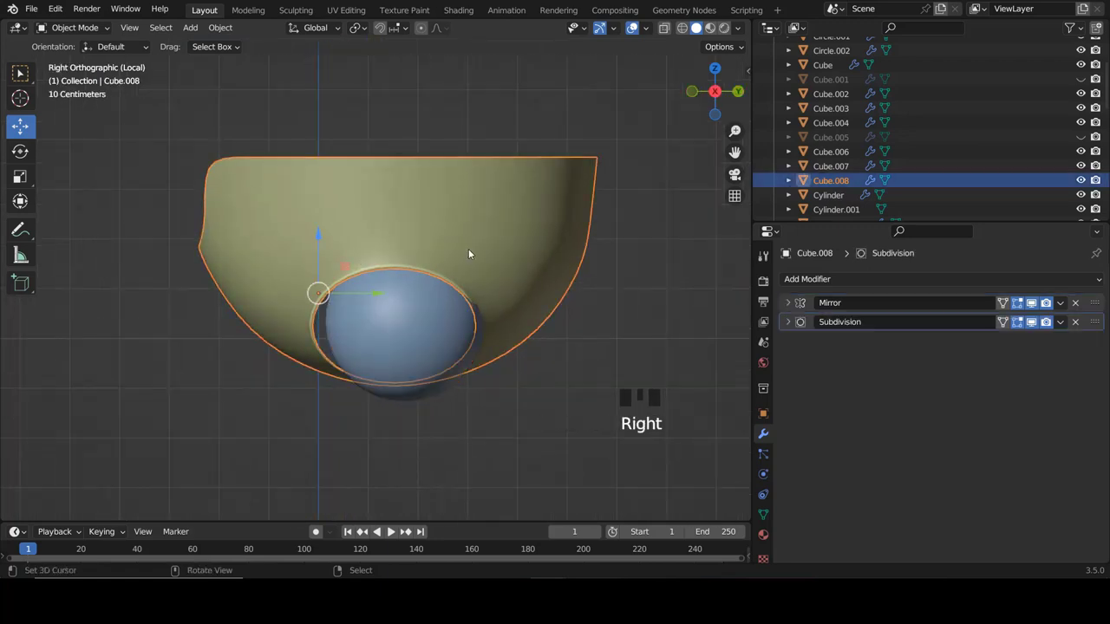
key(r)
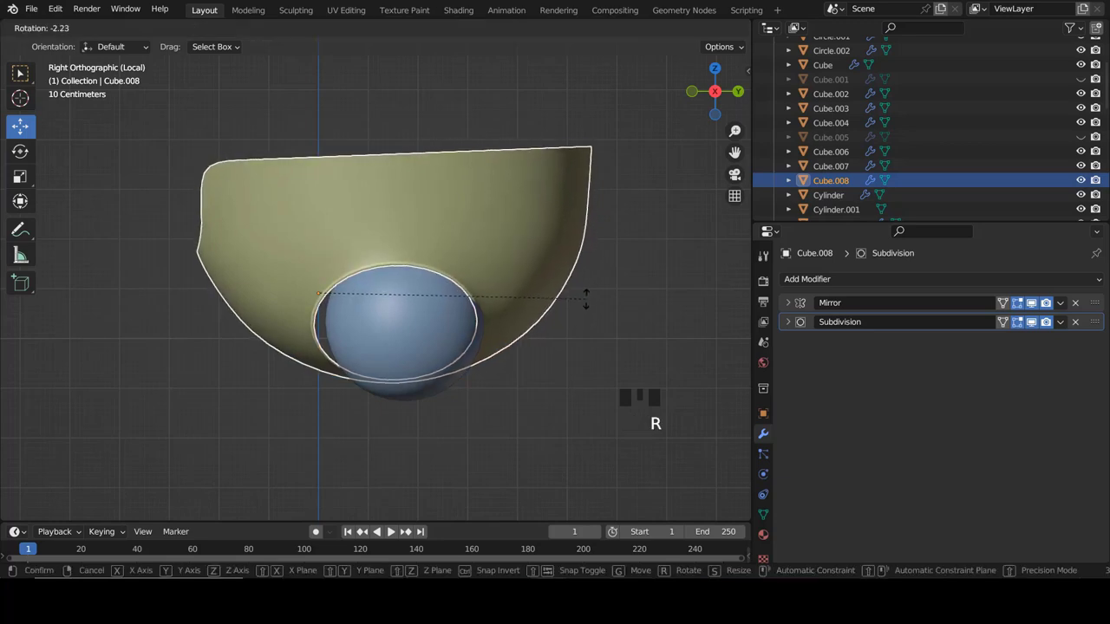
right_click(584, 296)
key(Tab)
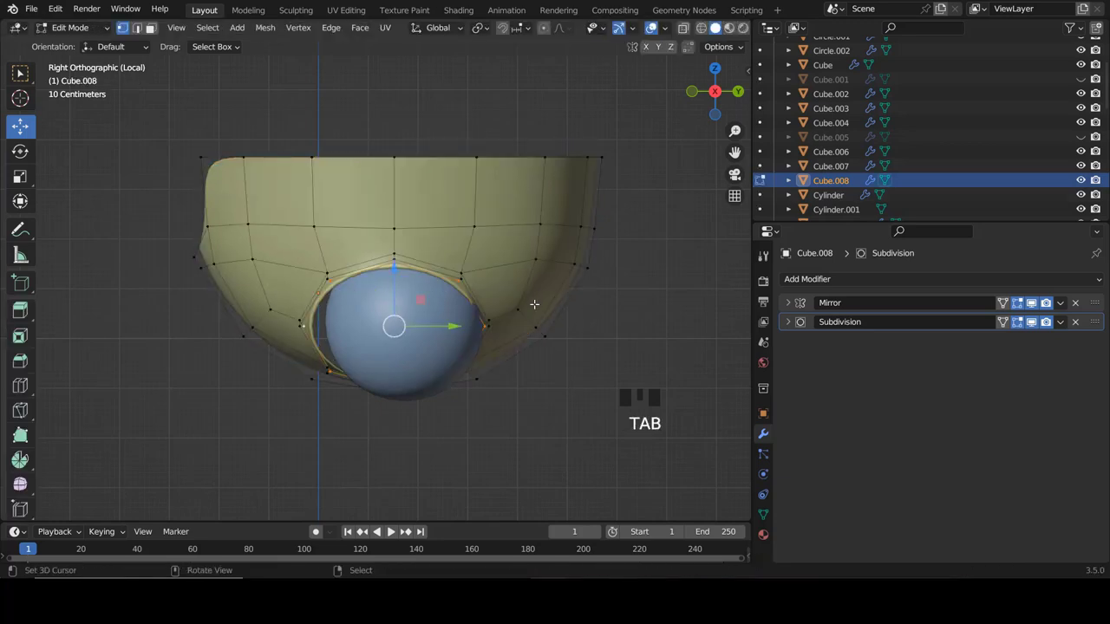
key(a)
key(a)
key(r)
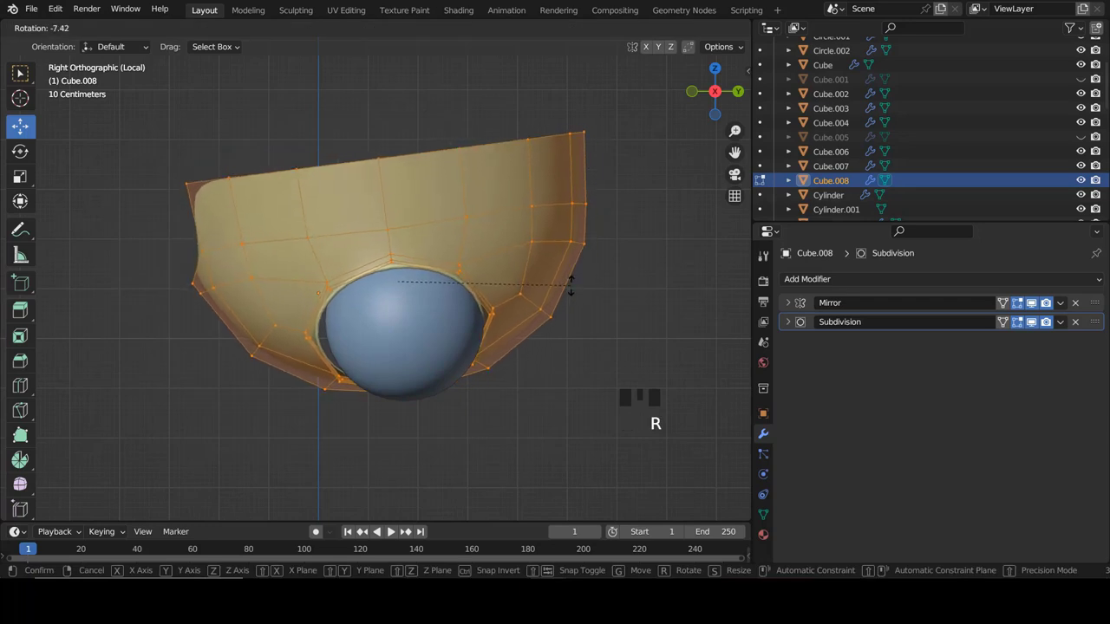
click(569, 287)
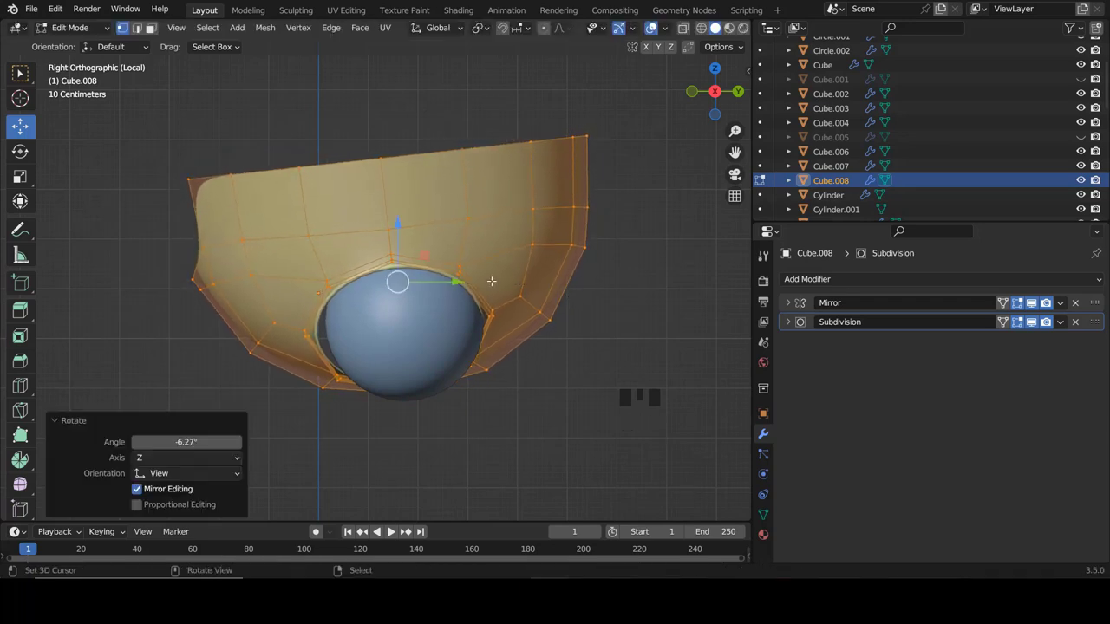
Leave local view and show the bowl on the robot's body from the front.
scroll(437, 284, down, 3)
middle_drag(336, 274, 571, 303)
scroll(397, 322, down, 3)
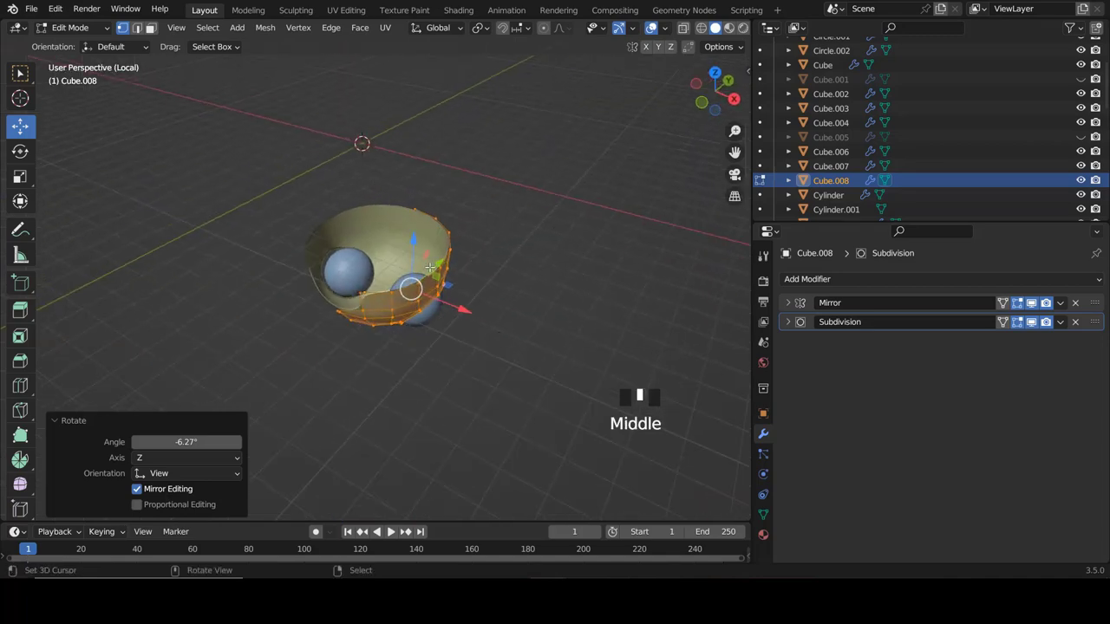
key(KP_Divide)
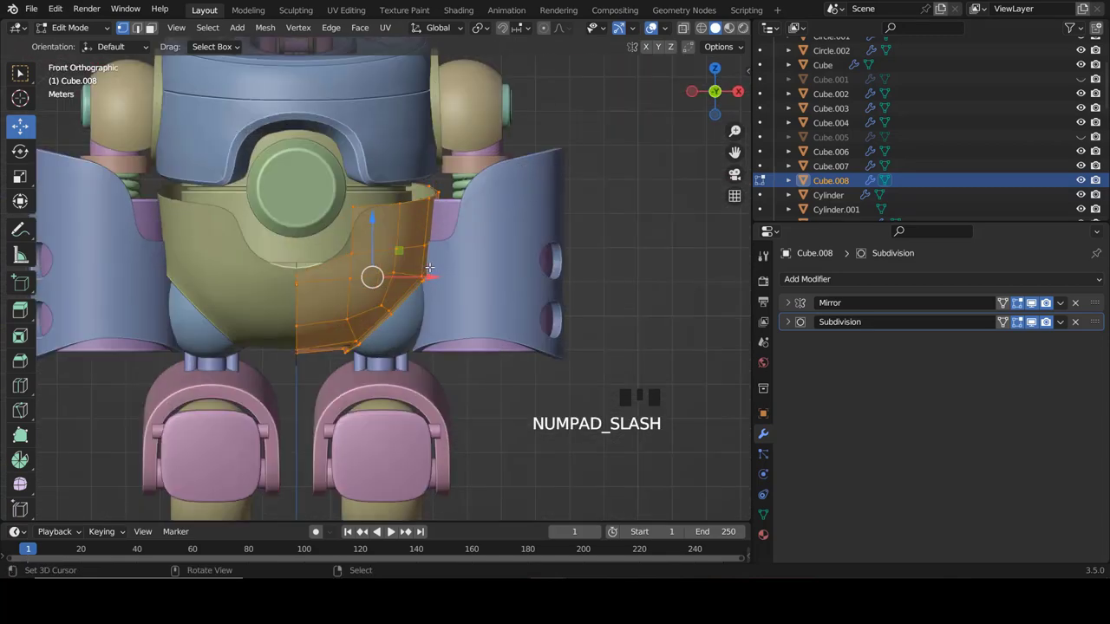
ctrl+scroll(404, 260, down, 2)
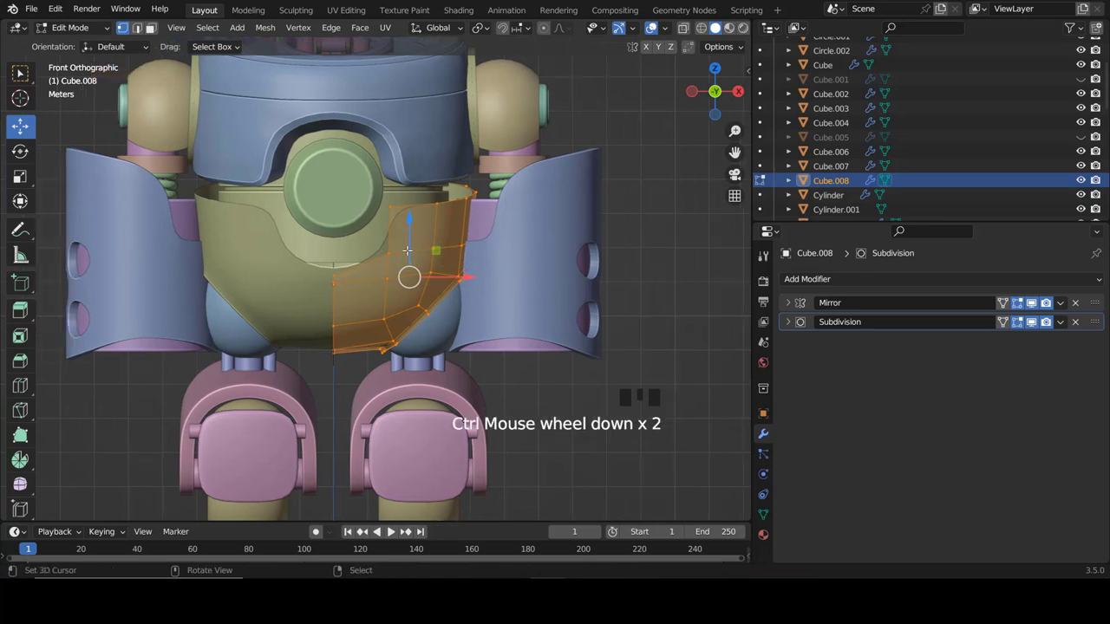
shift+scroll(411, 252, up, 2)
scroll(410, 252, up, 1)
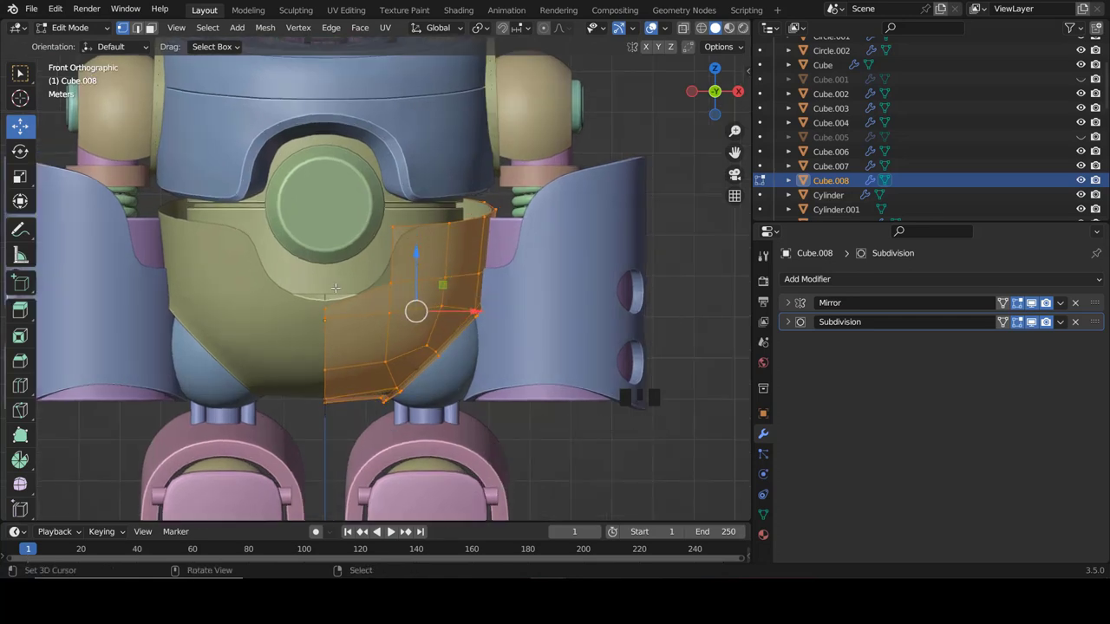
Raise the bowl's upper rim and front cutout vertices by about 0.21 m in Z, returning to Object Mode with nothing selected.
alt+right_click(423, 227)
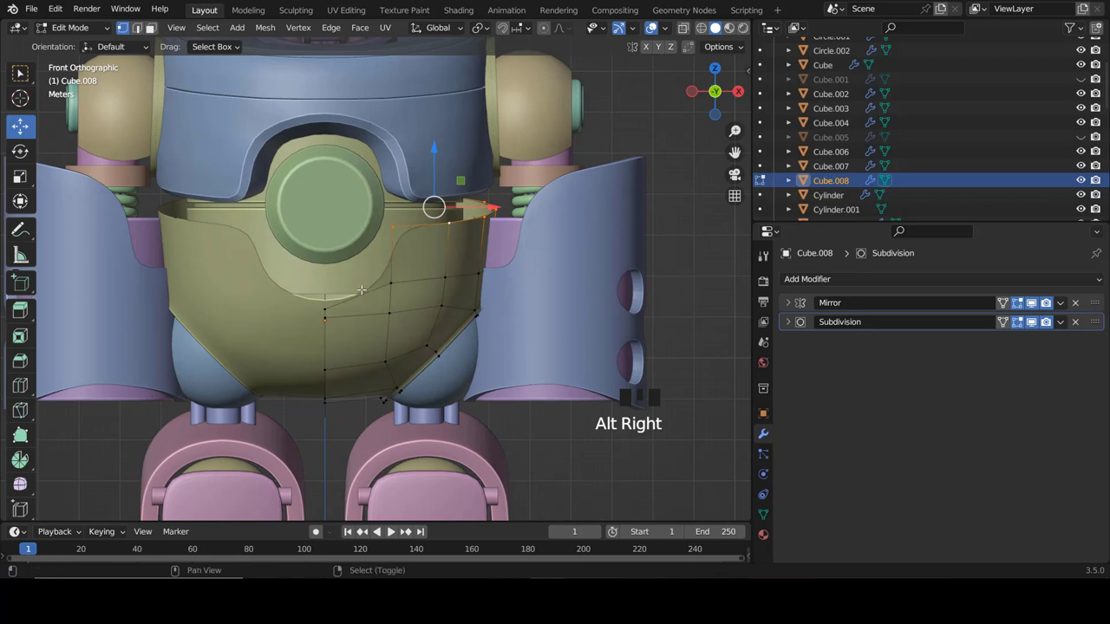
alt+shift+right_click(434, 228)
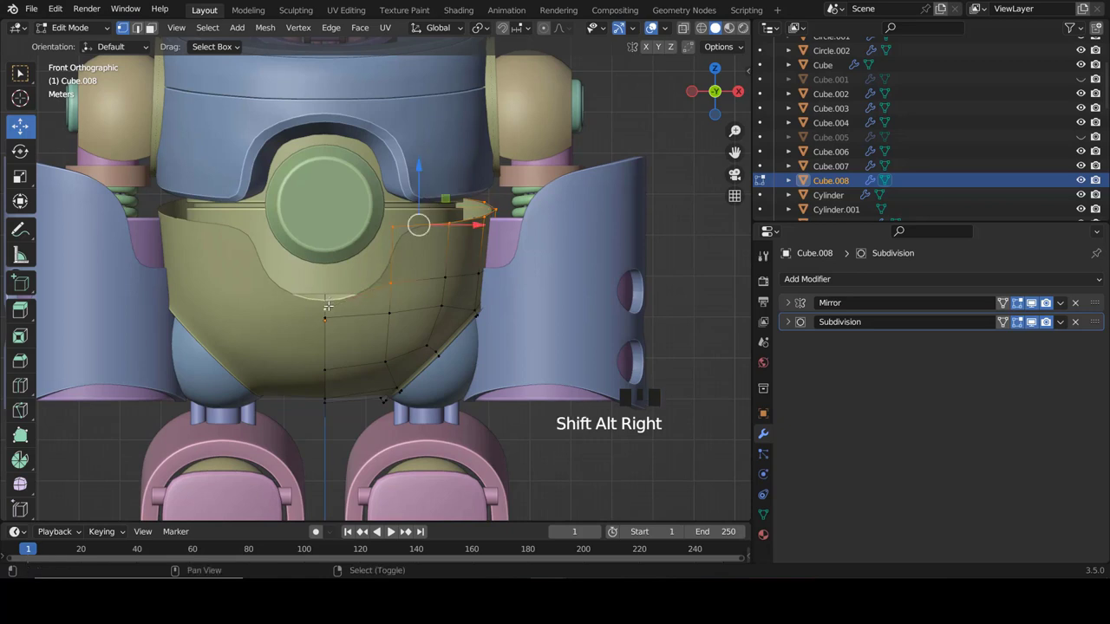
right_click(433, 224)
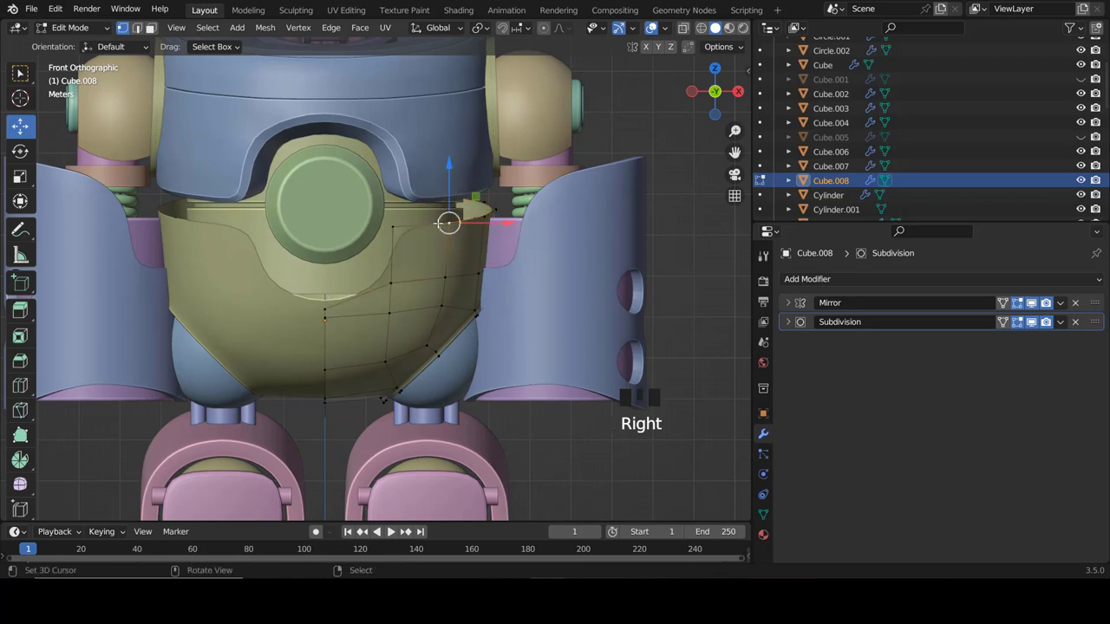
alt+right_click(434, 224)
shift+right_click(328, 304)
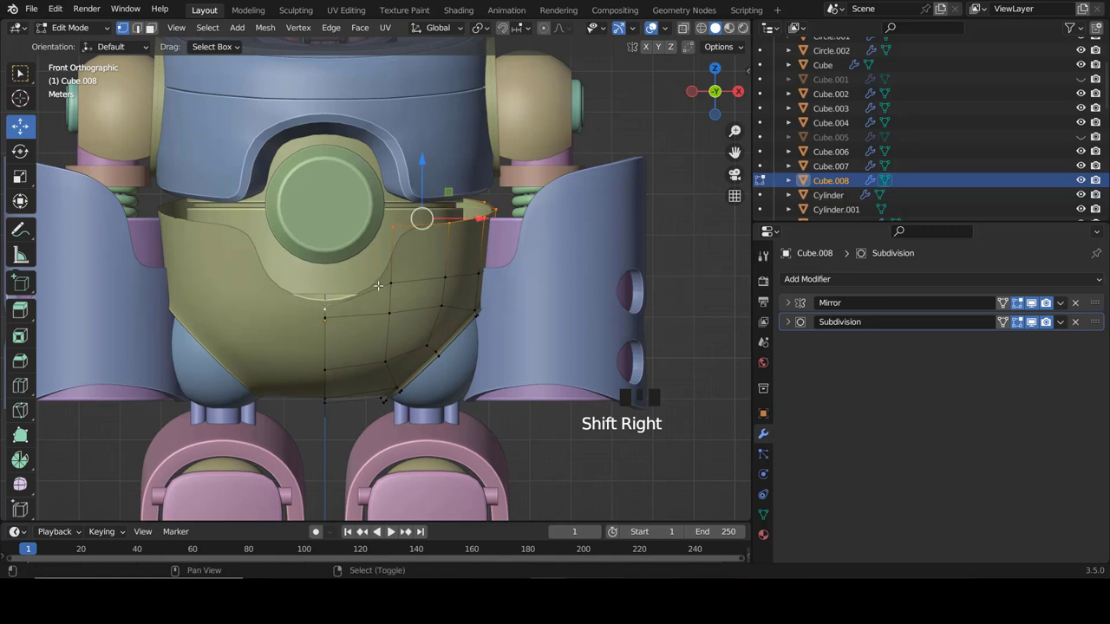
shift+right_click(382, 284)
shift+right_click(393, 283)
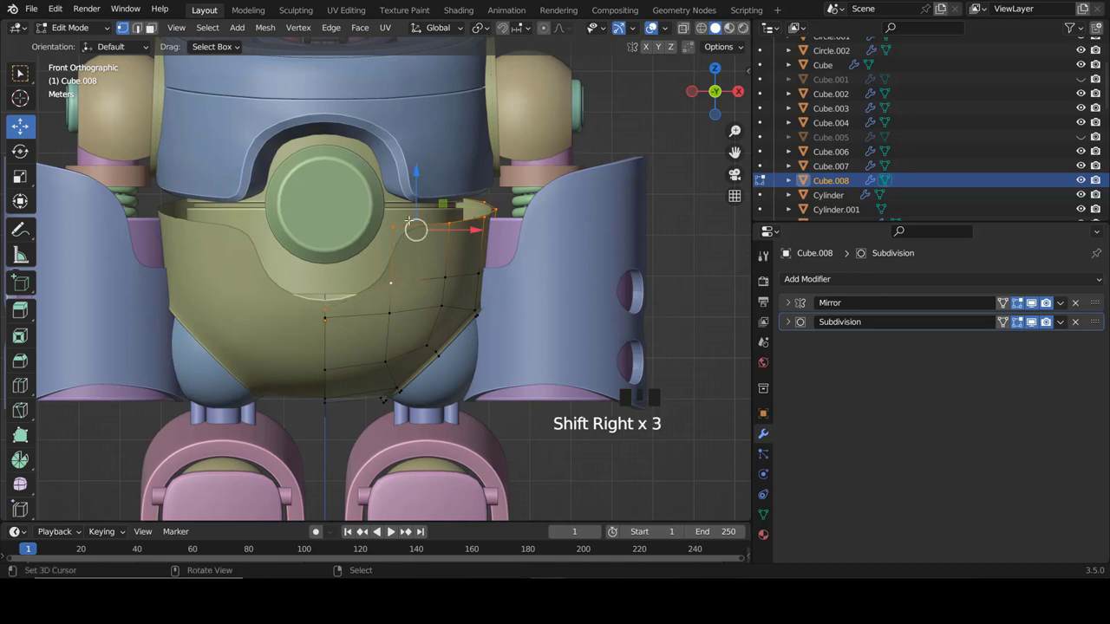
drag(415, 190, 417, 175)
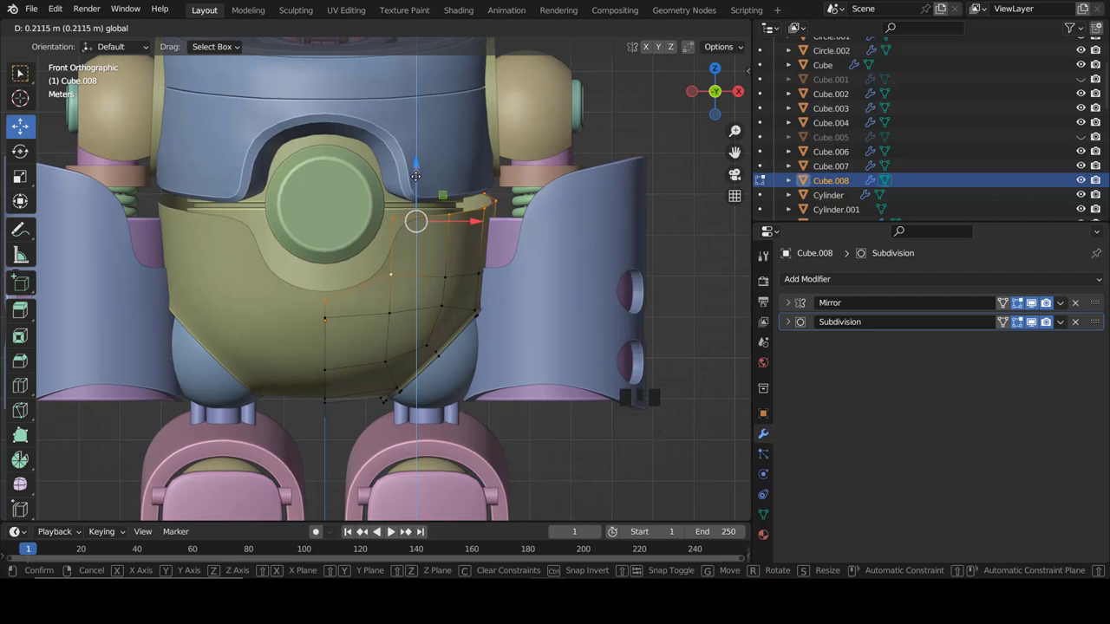
drag(416, 176, 417, 177)
key(Tab)
key(alt+a)
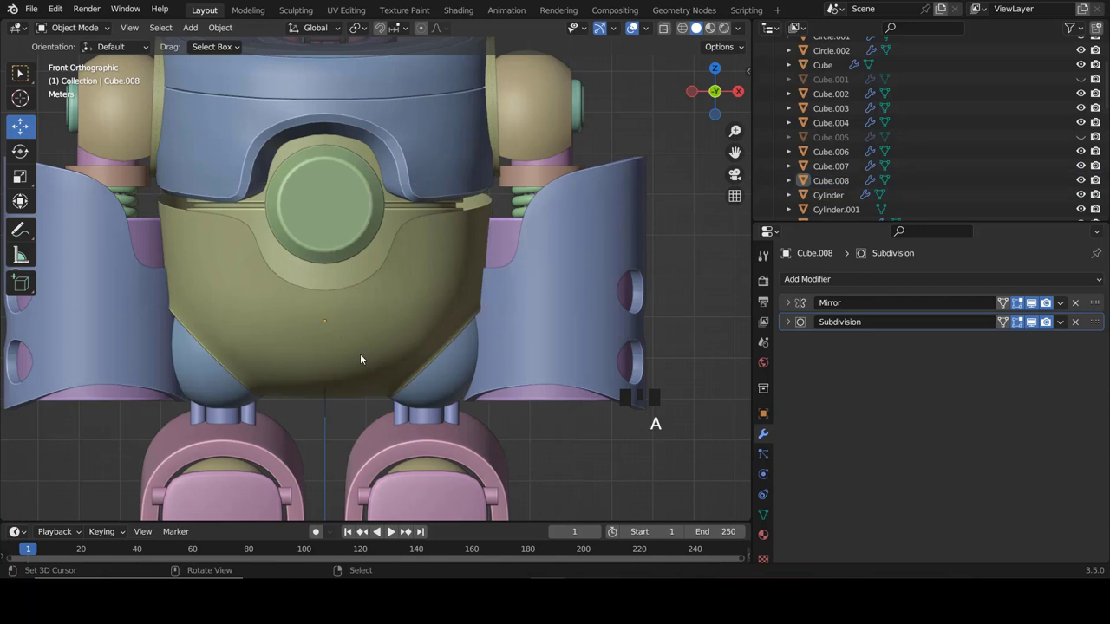
Nudge the bowl's rim and cutout vertices slightly higher along Z to close the gap beneath the torso.
scroll(360, 357, down, 2)
scroll(325, 296, up, 2)
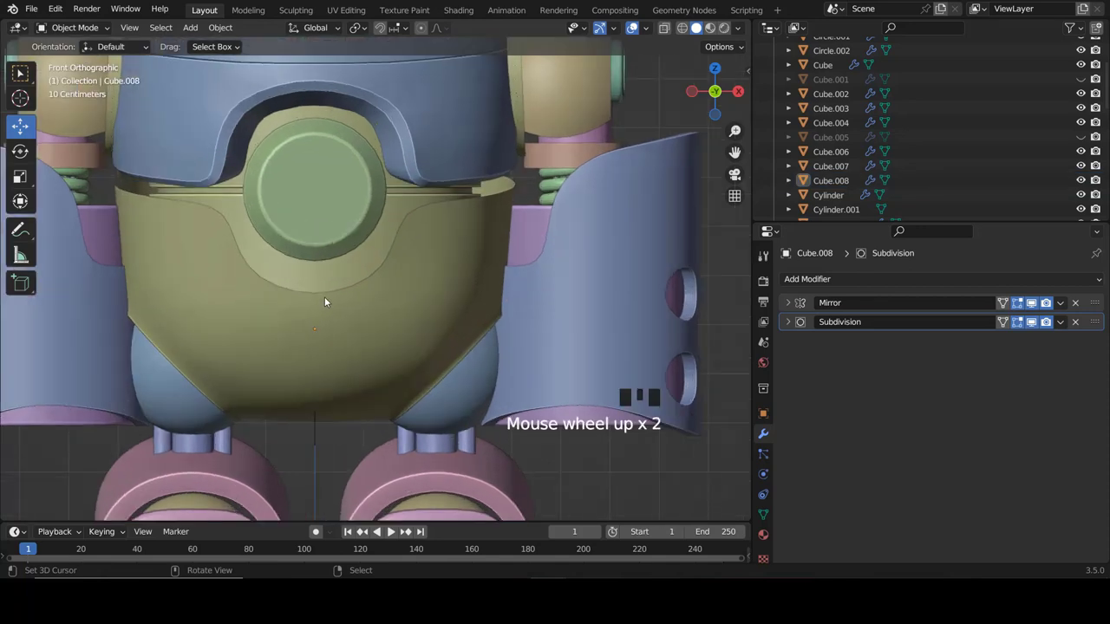
key(Tab)
drag(425, 160, 424, 156)
key(Tab)
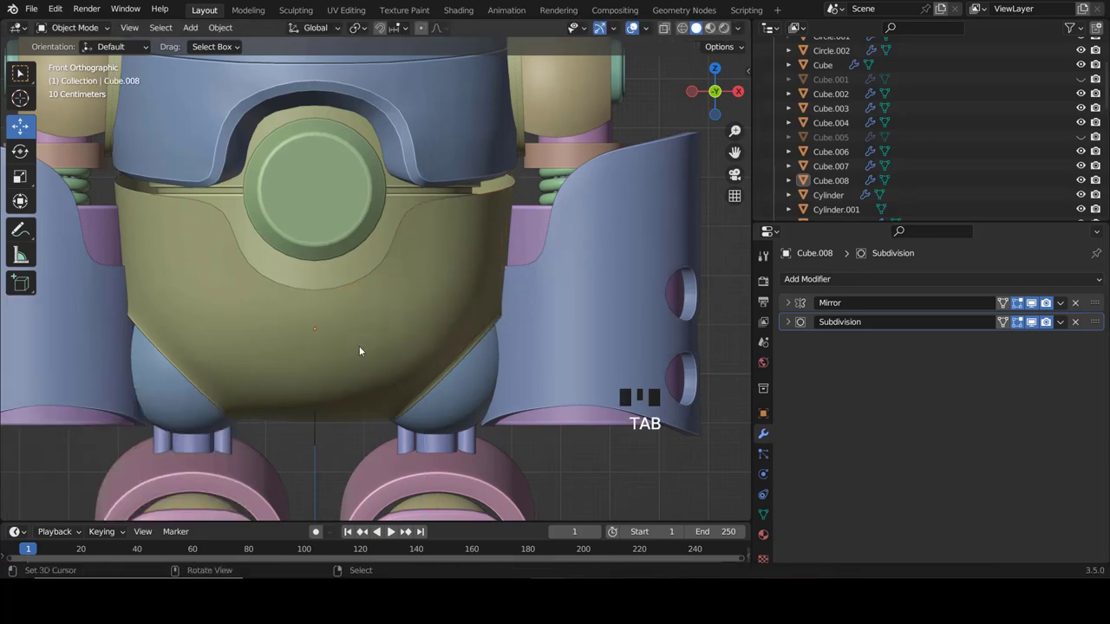
scroll(355, 344, down, 3)
scroll(399, 305, up, 3)
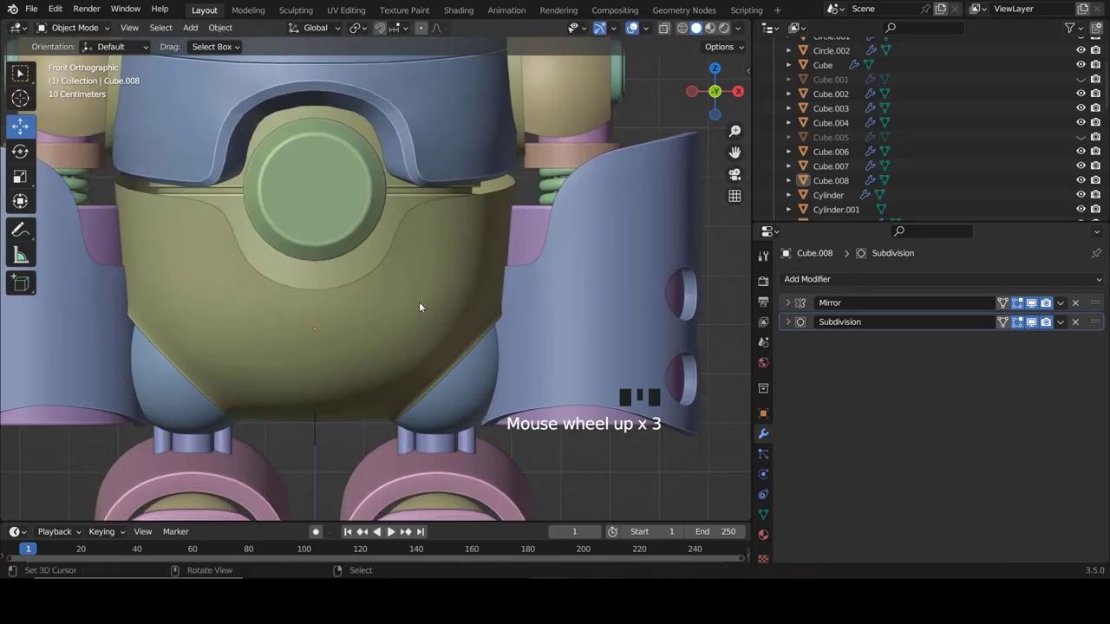
Isolate the bowl and the hip spheres in local view and show them from the right side.
right_click(418, 303)
shift+right_click(463, 389)
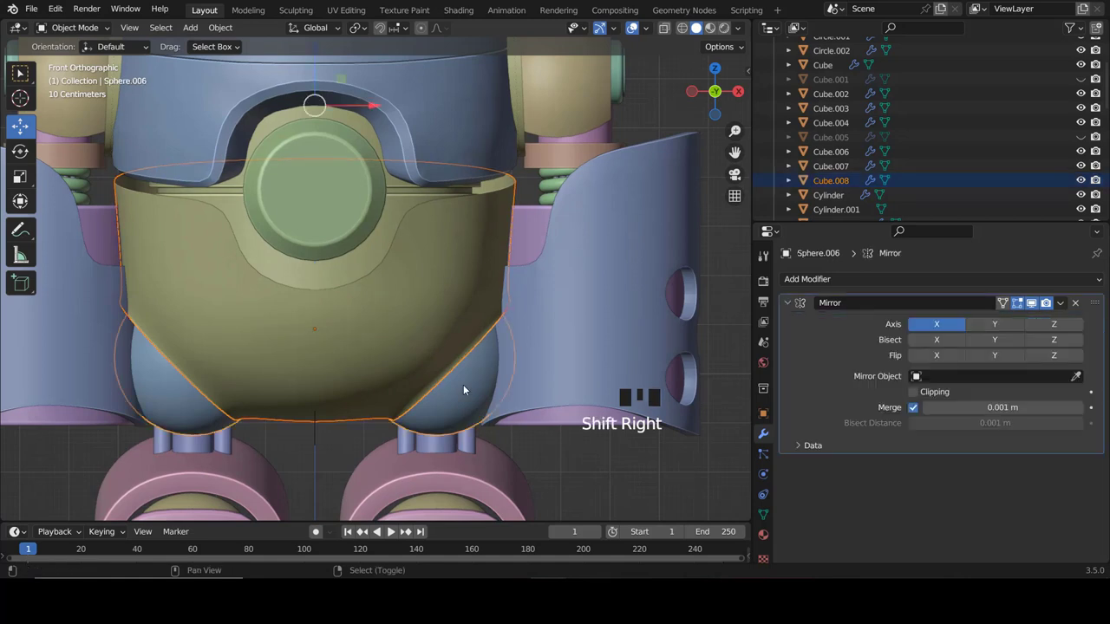
key(KP_Divide)
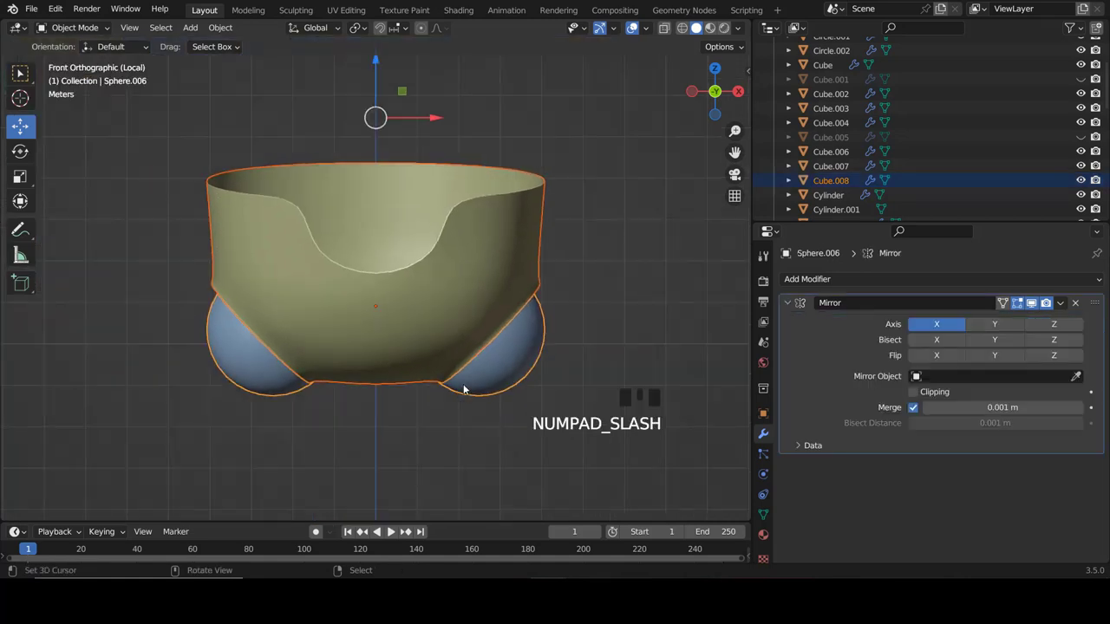
key(KP_3)
shift+scroll(416, 273, down, 4)
scroll(414, 275, up, 2)
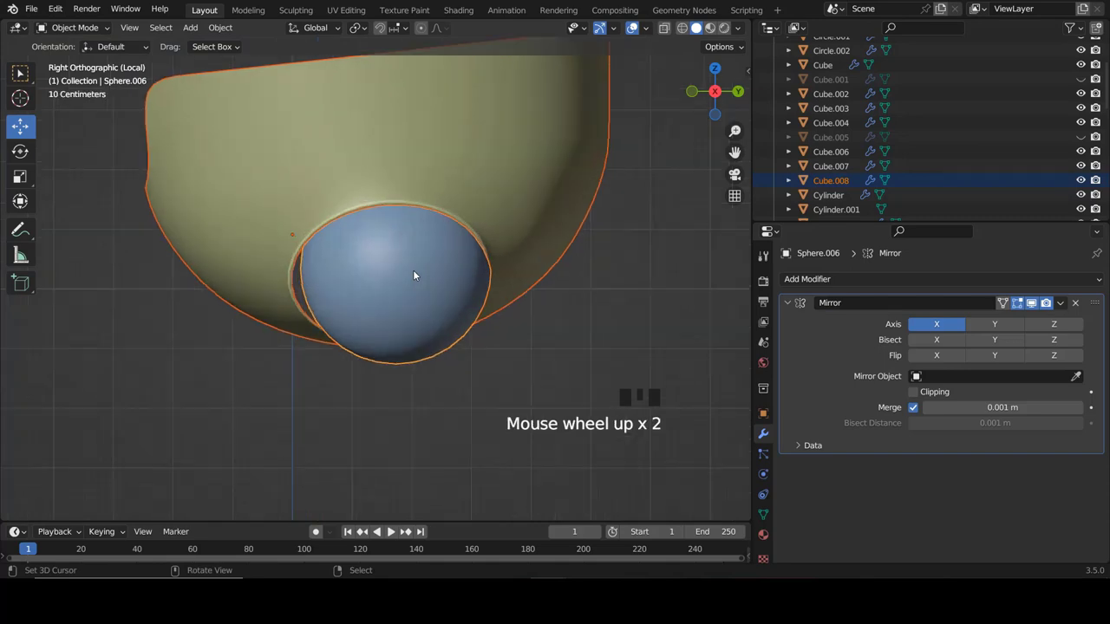
scroll(413, 276, up, 1)
right_click(413, 272)
key(Tab)
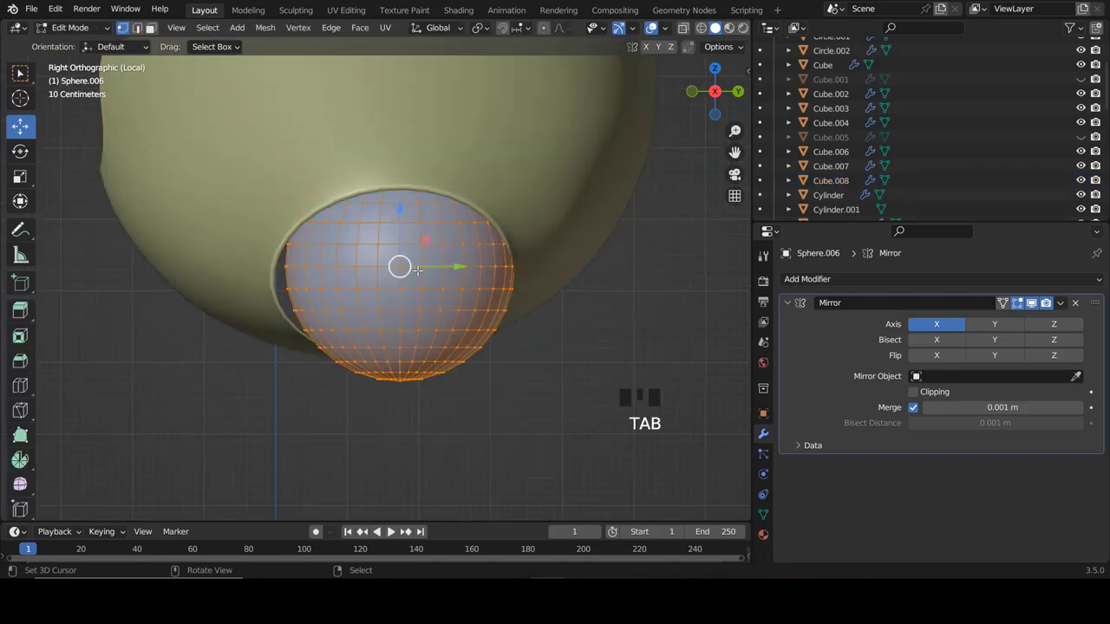
key(Tab)
Shift the bowl's whole mesh slightly along positive Y to centre its leg hole around the hip sphere.
right_click(508, 162)
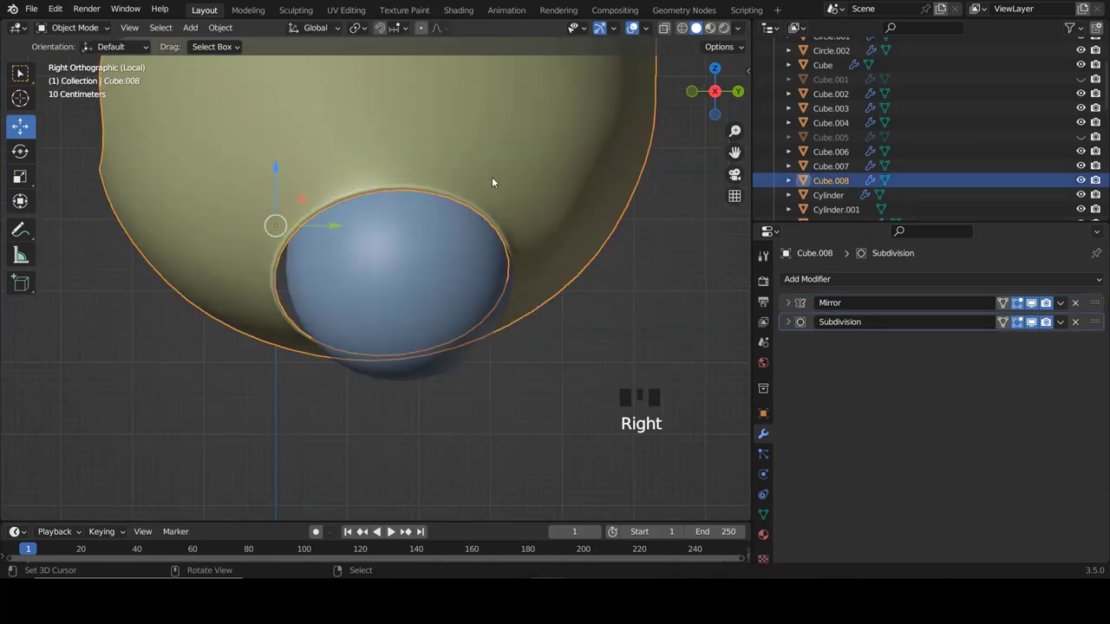
shift+scroll(463, 206, up, 3)
key(Tab)
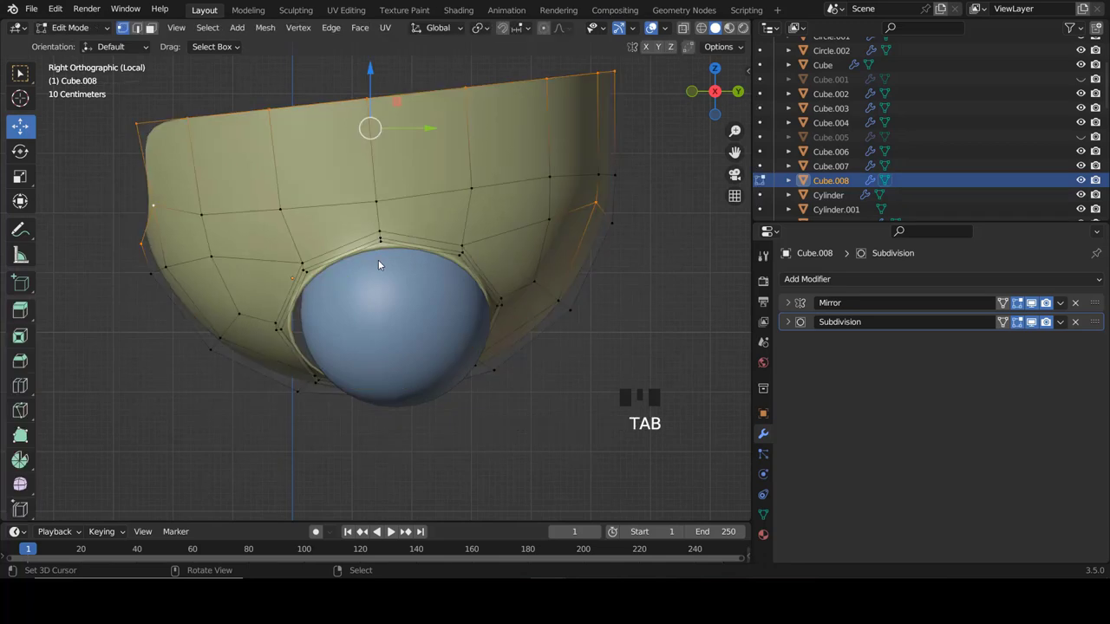
key(a)
key(a)
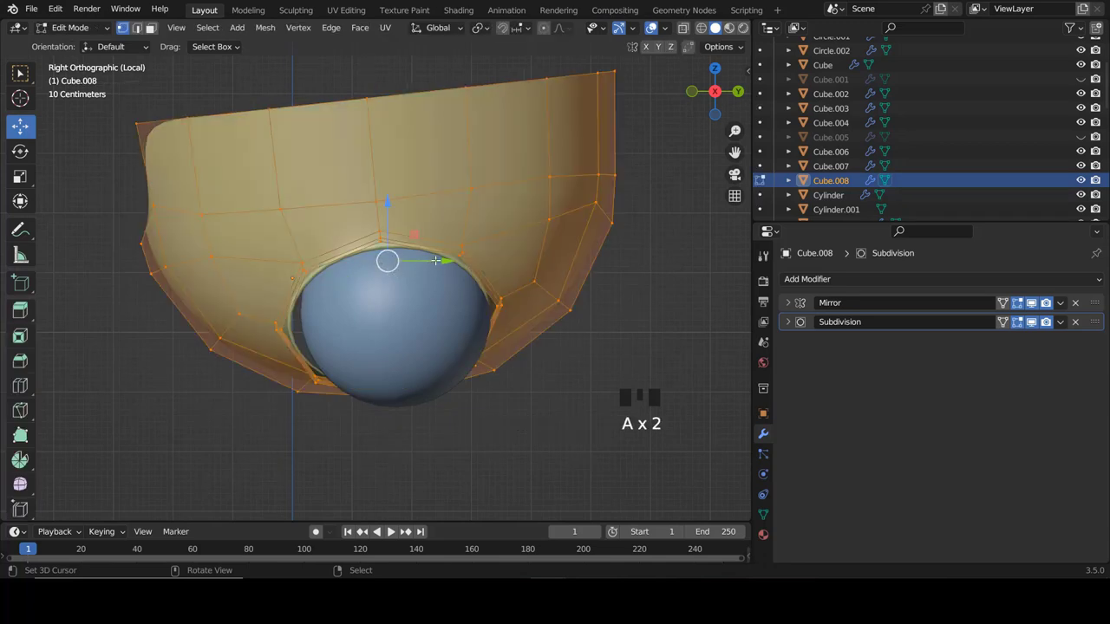
drag(435, 260, 453, 260)
key(Tab)
Lower the bowl's whole mesh slightly along Z so the leg holes fit closer around the hip spheres.
middle_drag(386, 306, 473, 268)
key(KP_1)
ctrl+scroll(474, 268, up, 4)
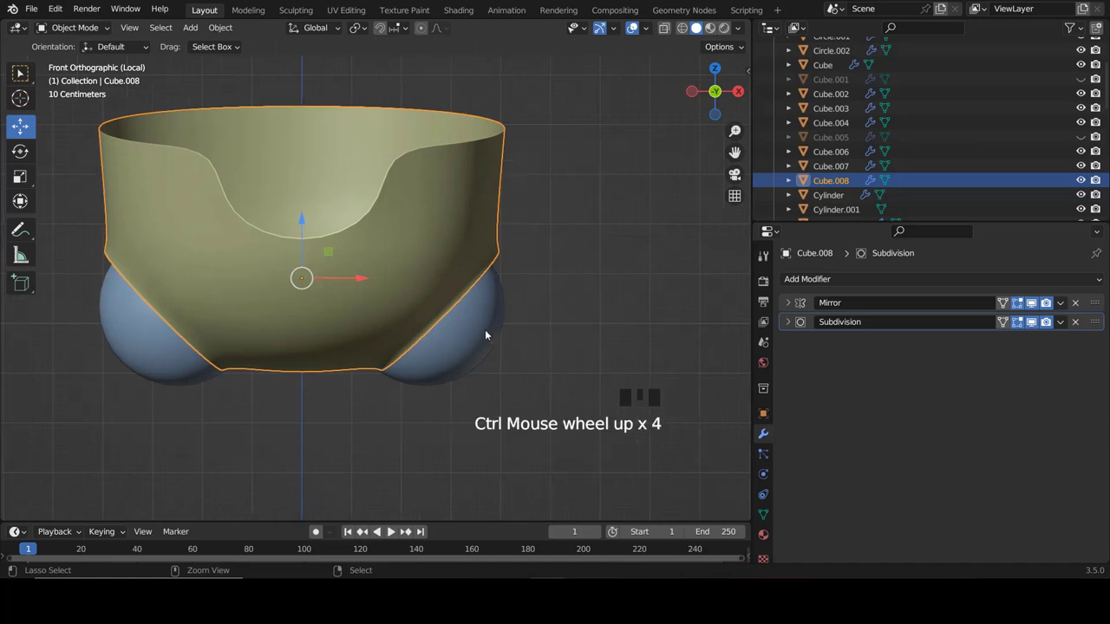
middle_drag(485, 330, 448, 246)
key(Tab)
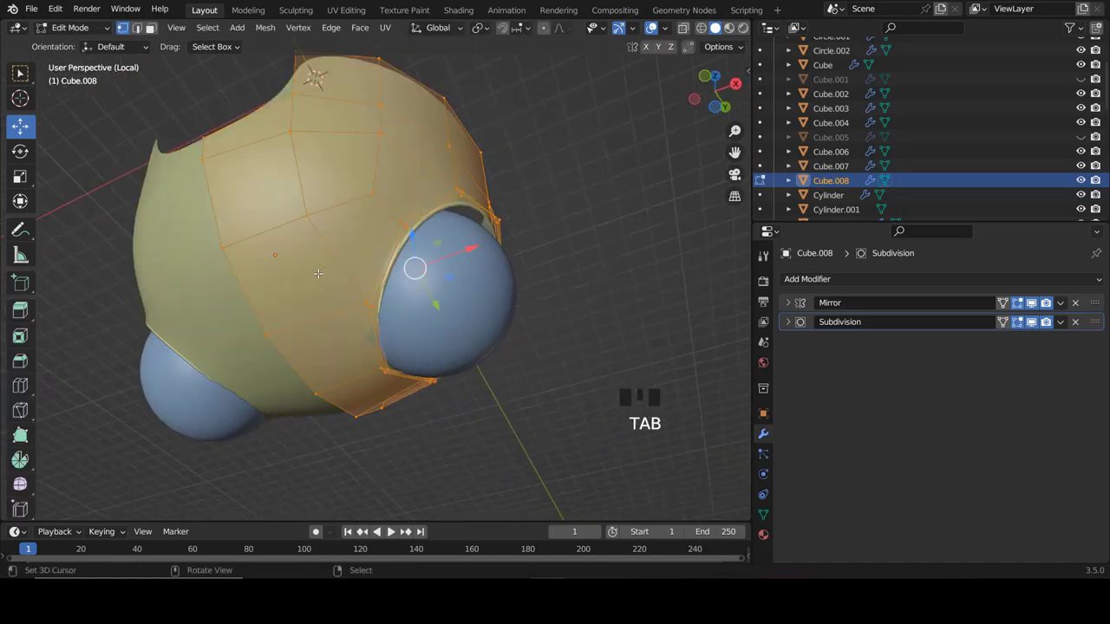
drag(412, 230, 414, 256)
middle_drag(414, 256, 445, 270)
drag(457, 278, 456, 278)
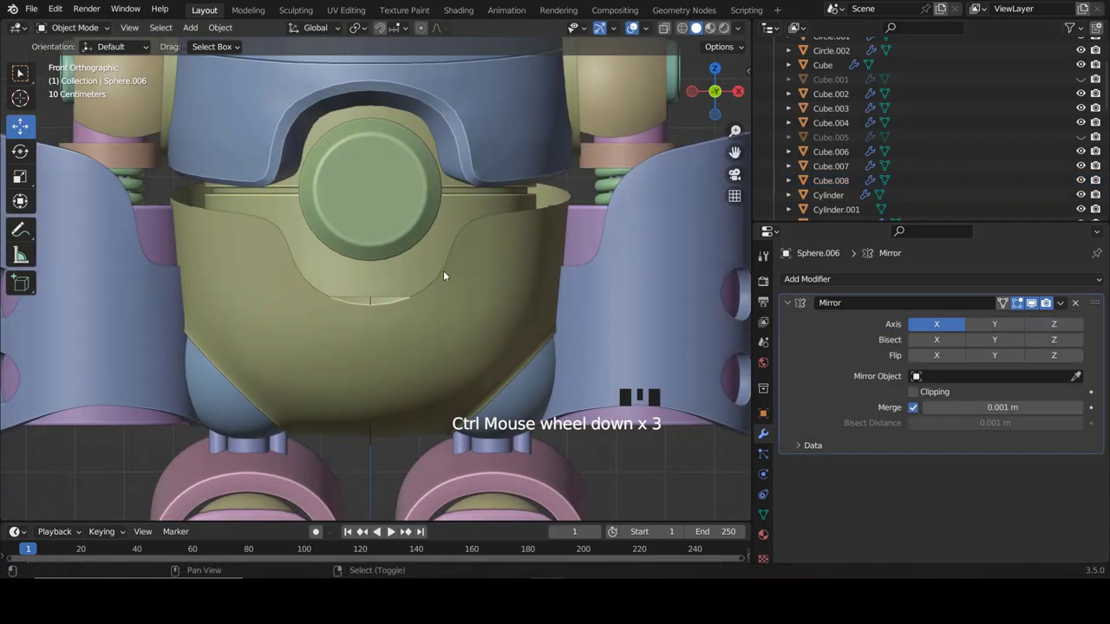
Select the bowl's front cutout and upper rim edges, raise them by about 0.22 m in Z, and return to Object Mode.
key(Tab)
alt+right_click(457, 229)
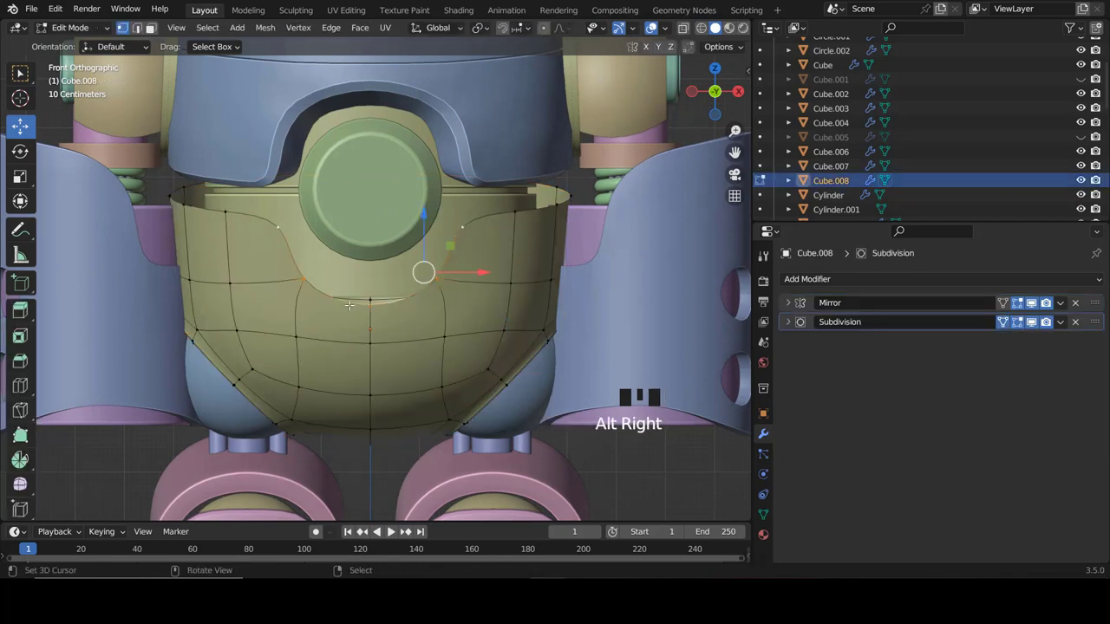
alt+shift+right_click(516, 212)
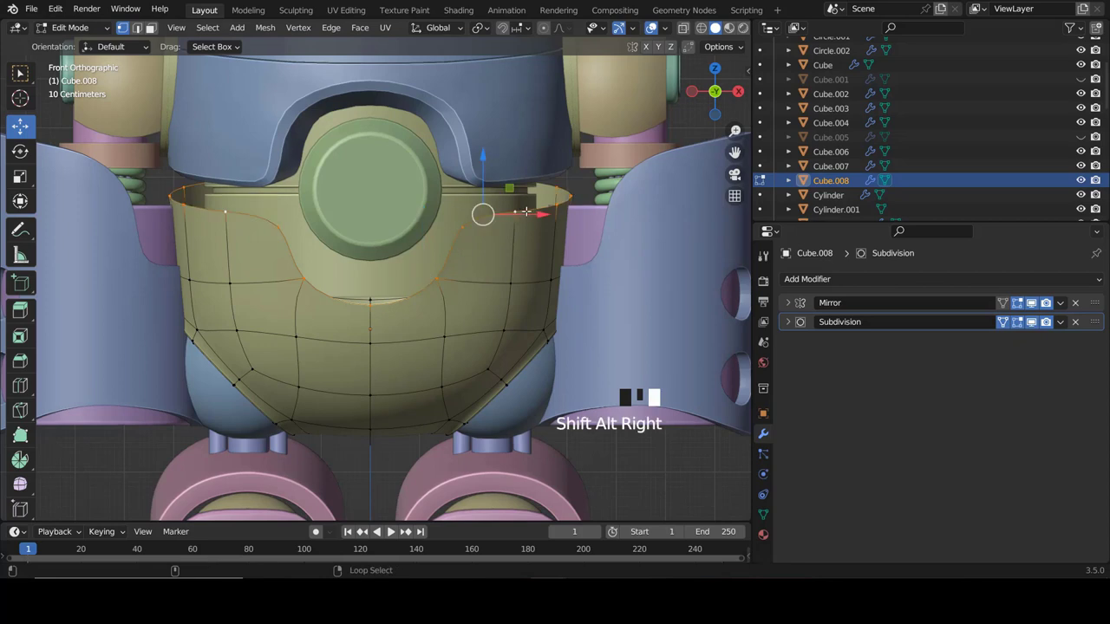
drag(484, 160, 481, 153)
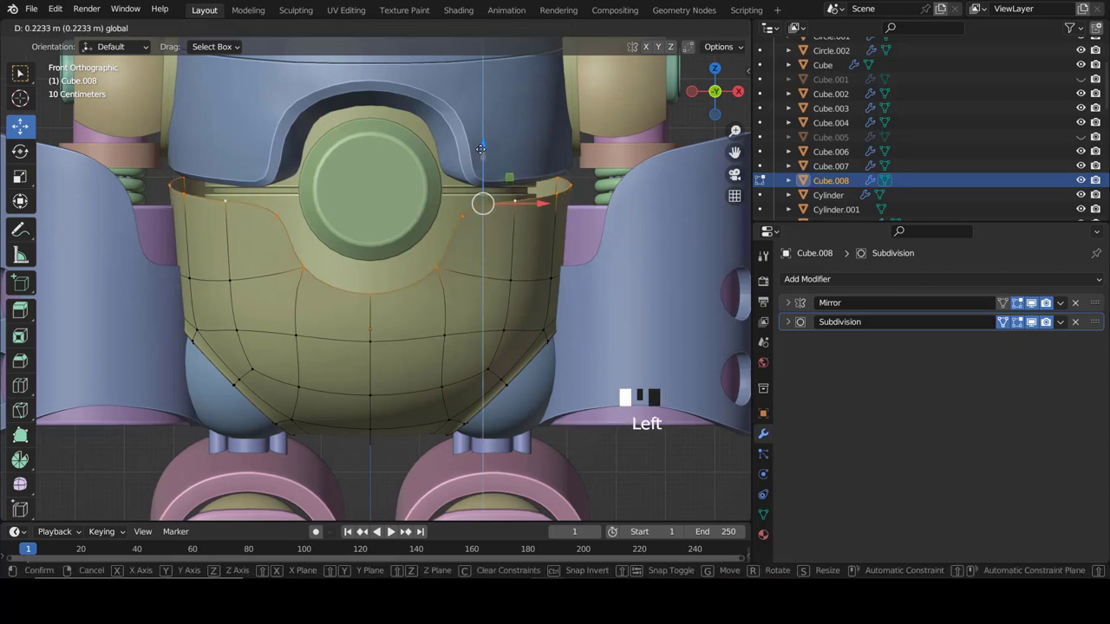
key(Tab)
scroll(427, 297, down, 4)
scroll(425, 300, up, 2)
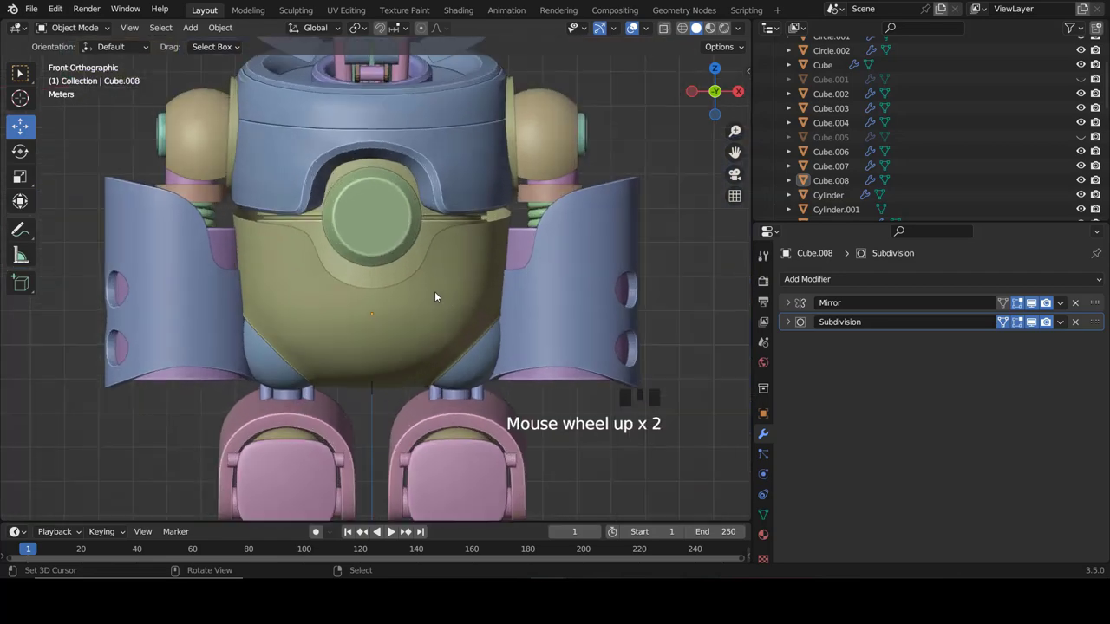
Add a Solidify modifier to the pelvis bowl and set its thickness to 0.186 m.
right_click(449, 294)
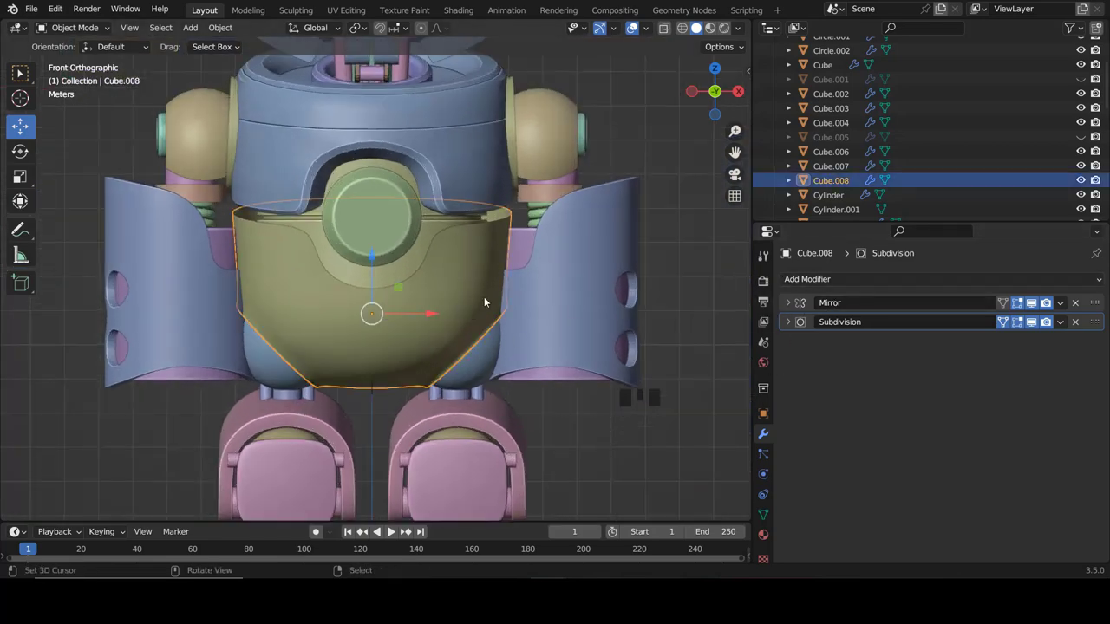
click(789, 279)
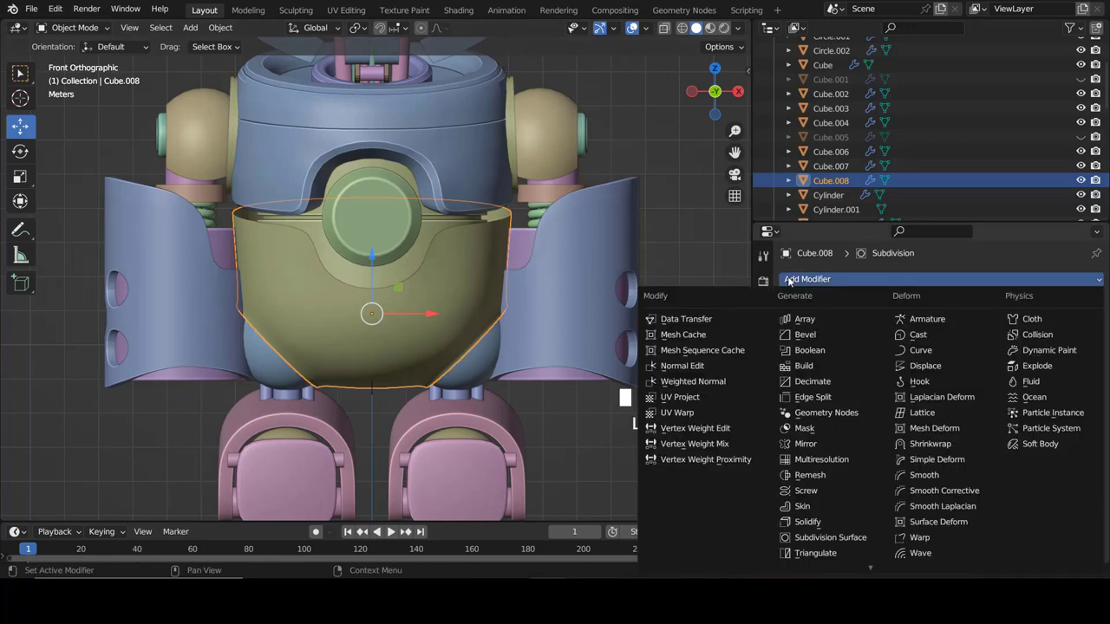
click(823, 522)
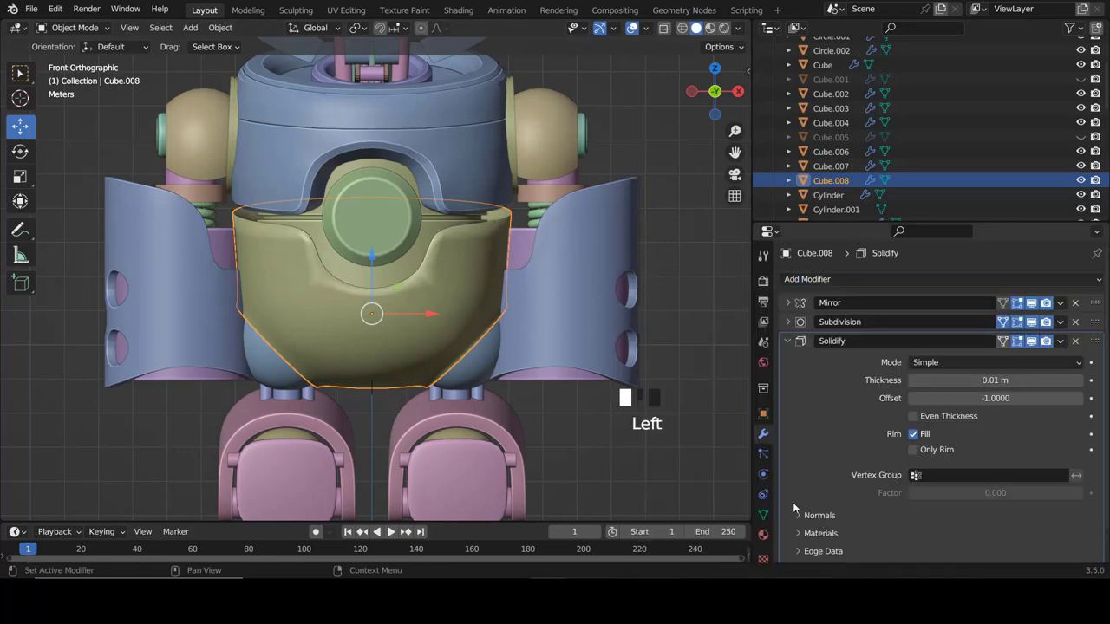
mouse_move(479, 283)
middle_down()
mouse_move(504, 317)
mouse_move(485, 294)
middle_up()
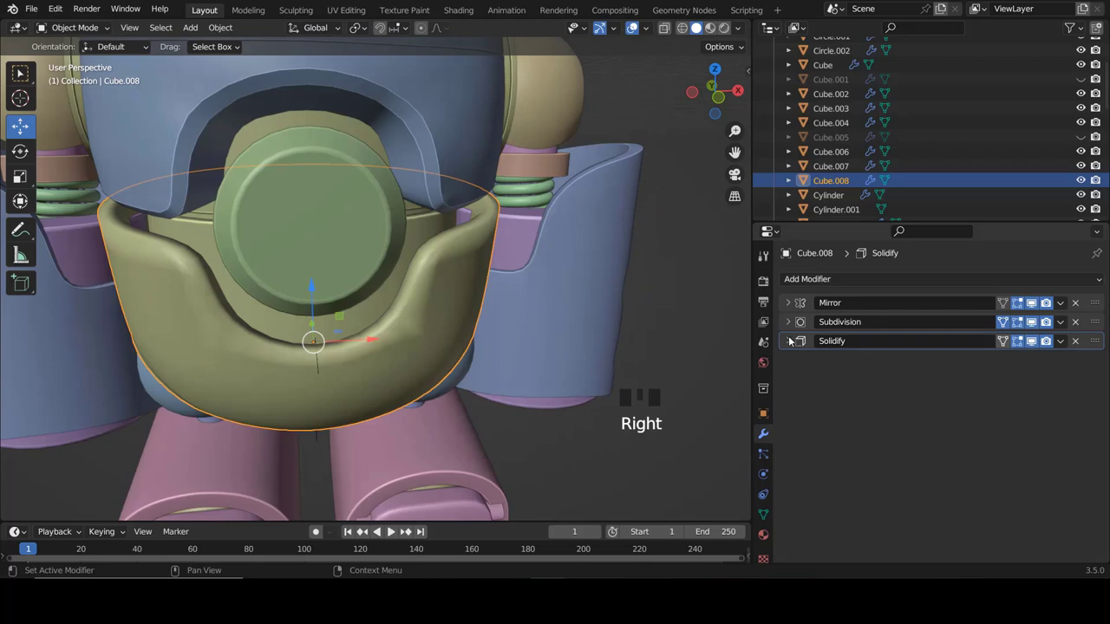
click(789, 341)
drag(952, 380, 1051, 380)
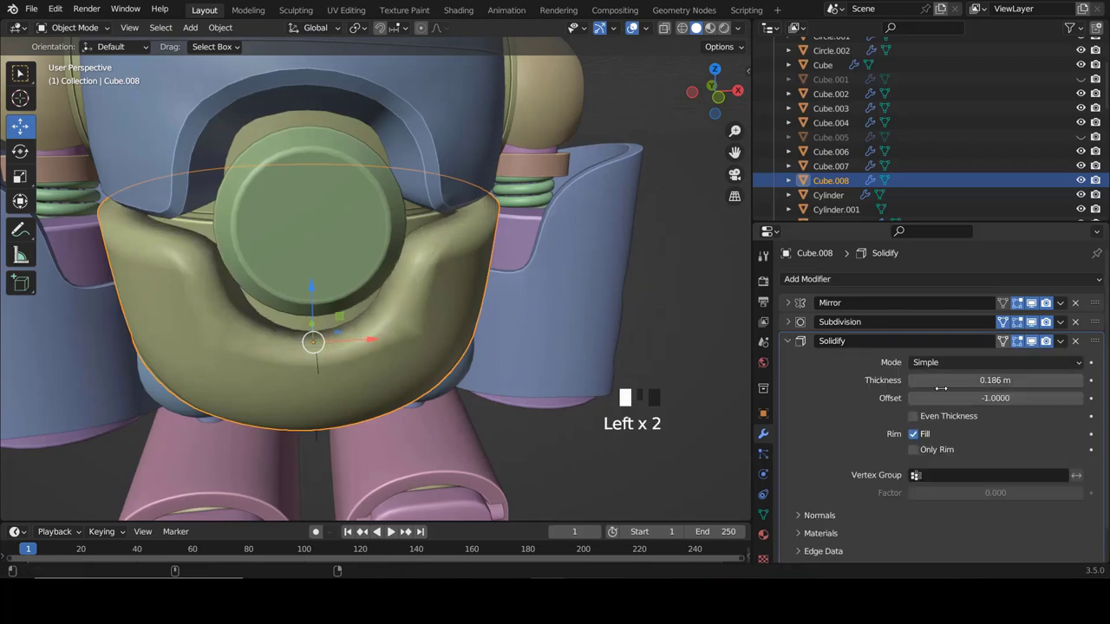
middle_drag(475, 355, 423, 380)
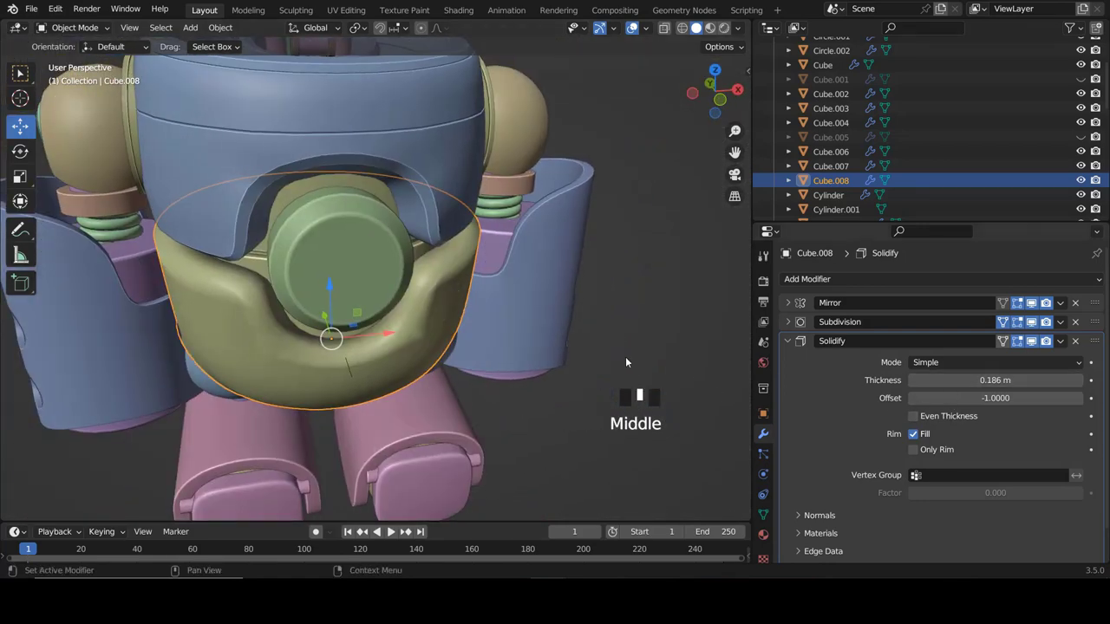
click(787, 340)
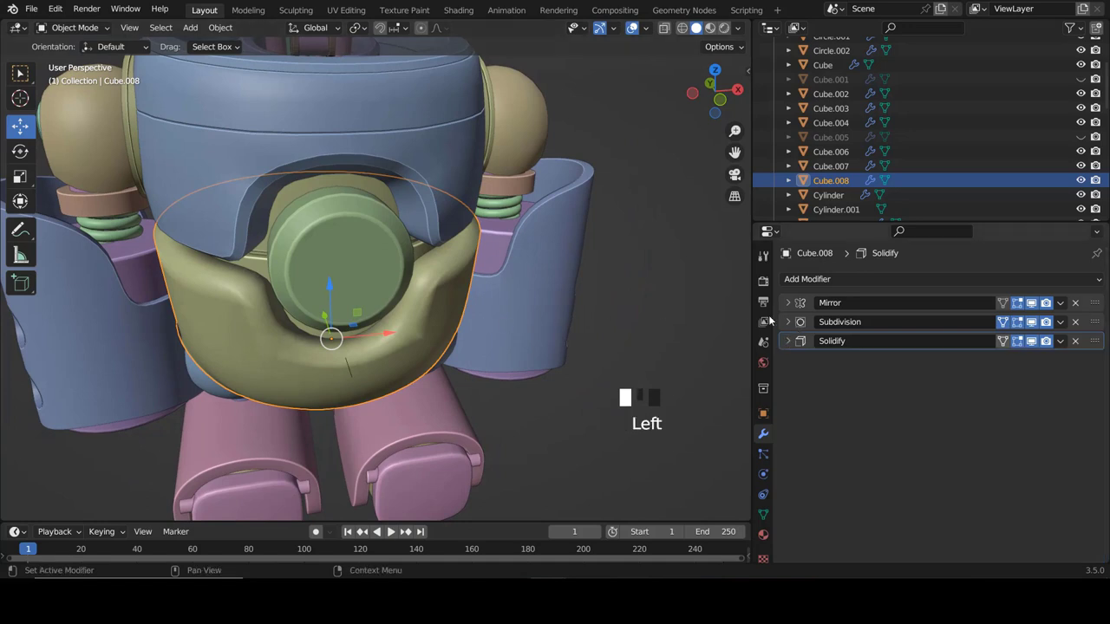
Add a Bevel modifier to the pelvis bowl with an amount of 0.009 m and 4 segments.
click(801, 280)
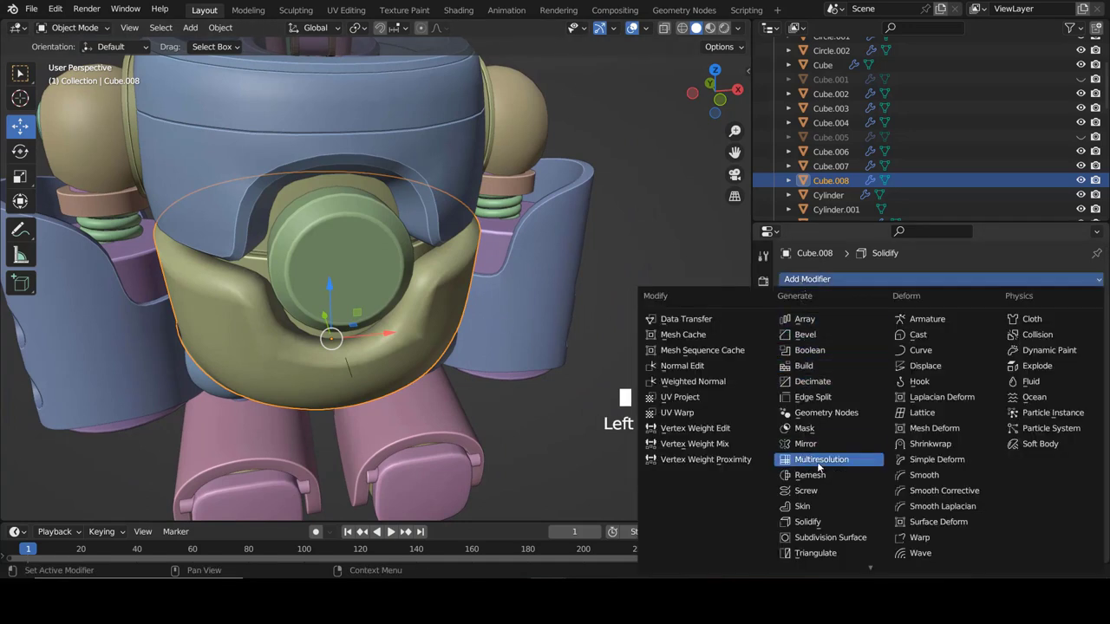
click(809, 336)
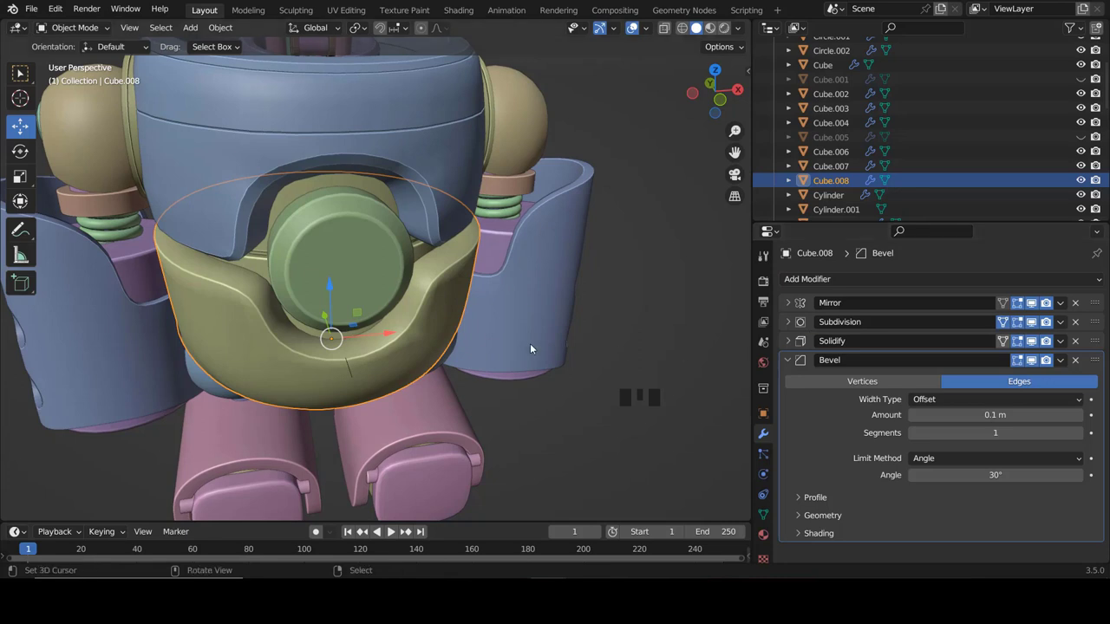
scroll(529, 344, up, 2)
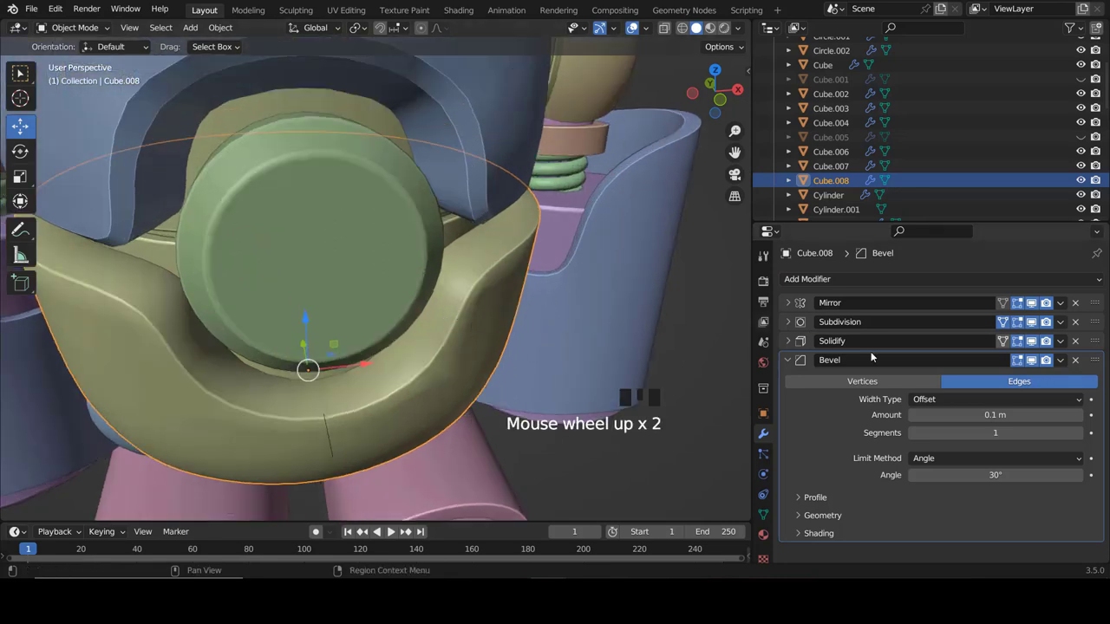
drag(988, 415, 970, 415)
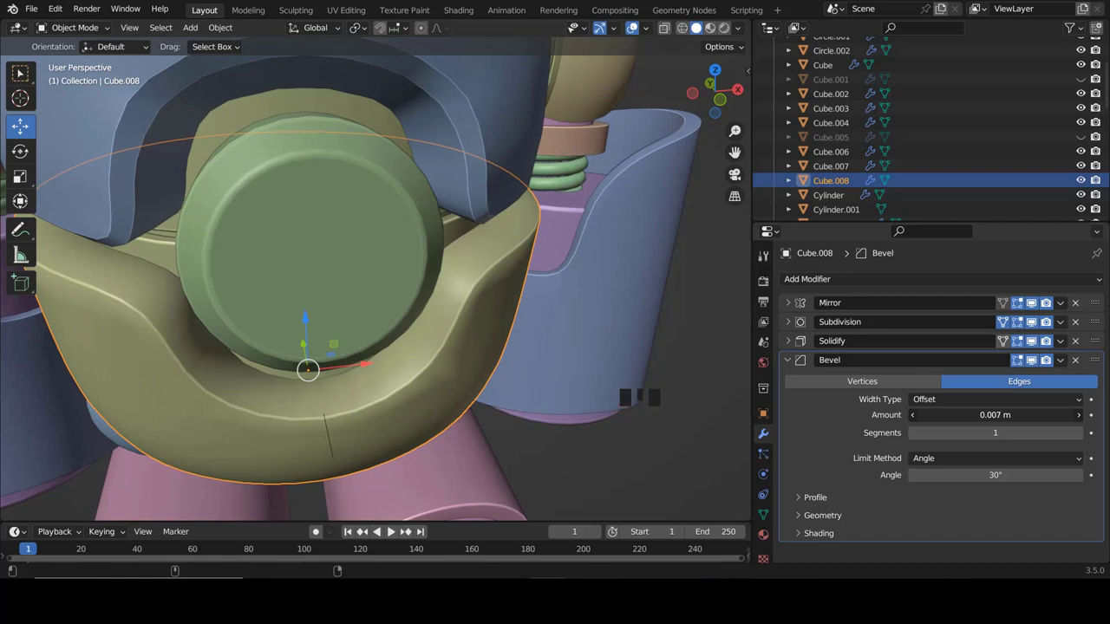
click(1079, 433)
click(1079, 432)
click(1079, 433)
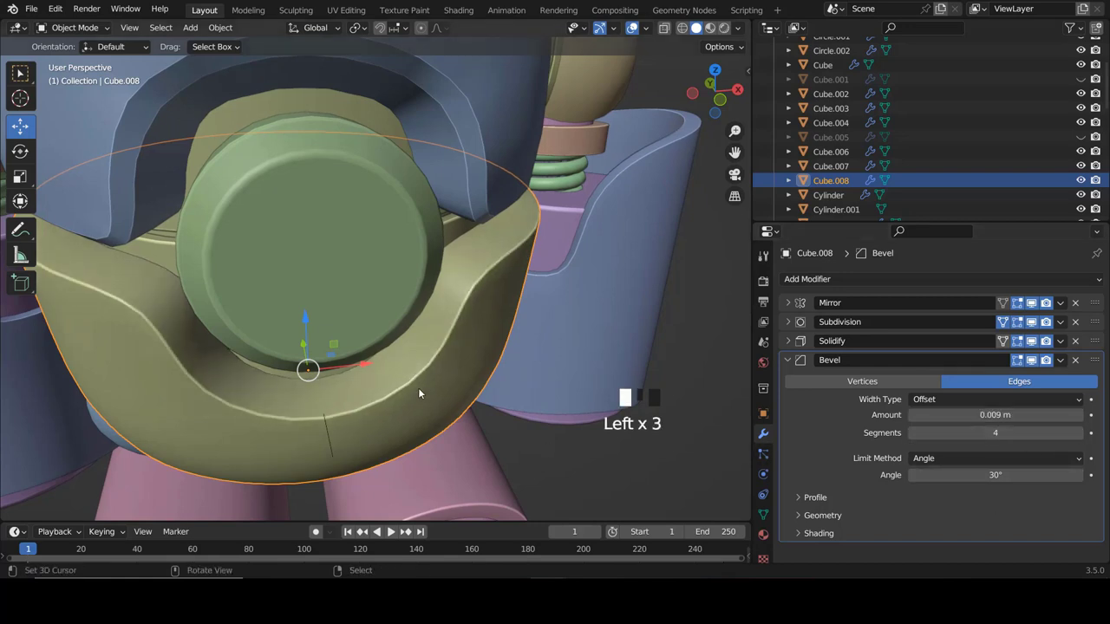
key(KP_1)
key(alt+a)
scroll(360, 334, down, 3)
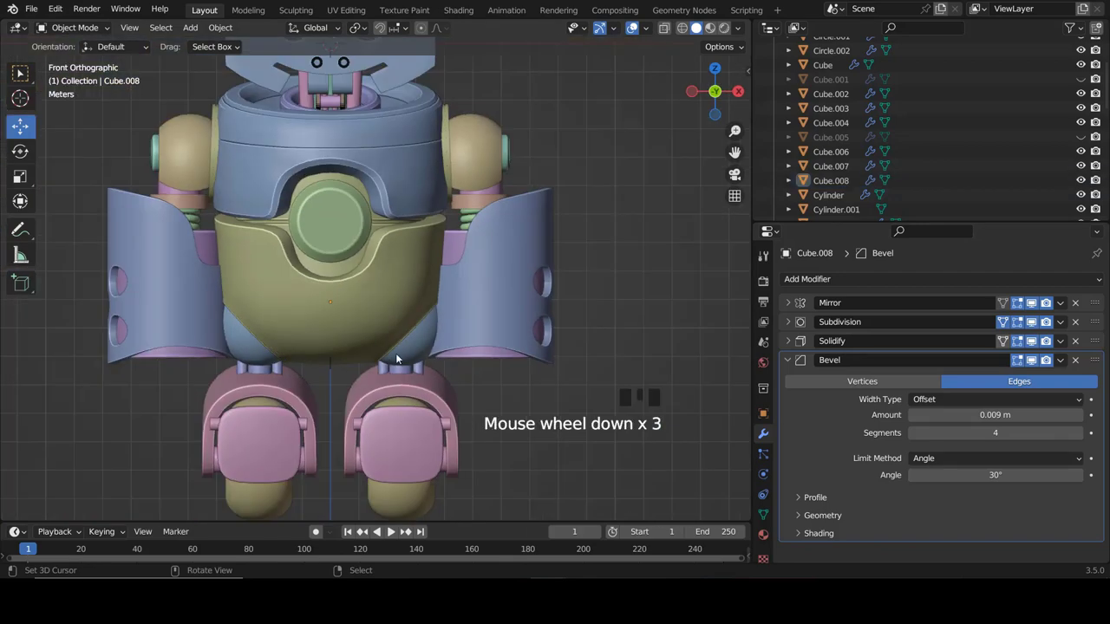
Reduce the thickness of the pelvis bowl's Solidify modifier to 0.133 m.
shift+scroll(359, 332, up, 2)
scroll(360, 331, up, 4)
right_click(412, 311)
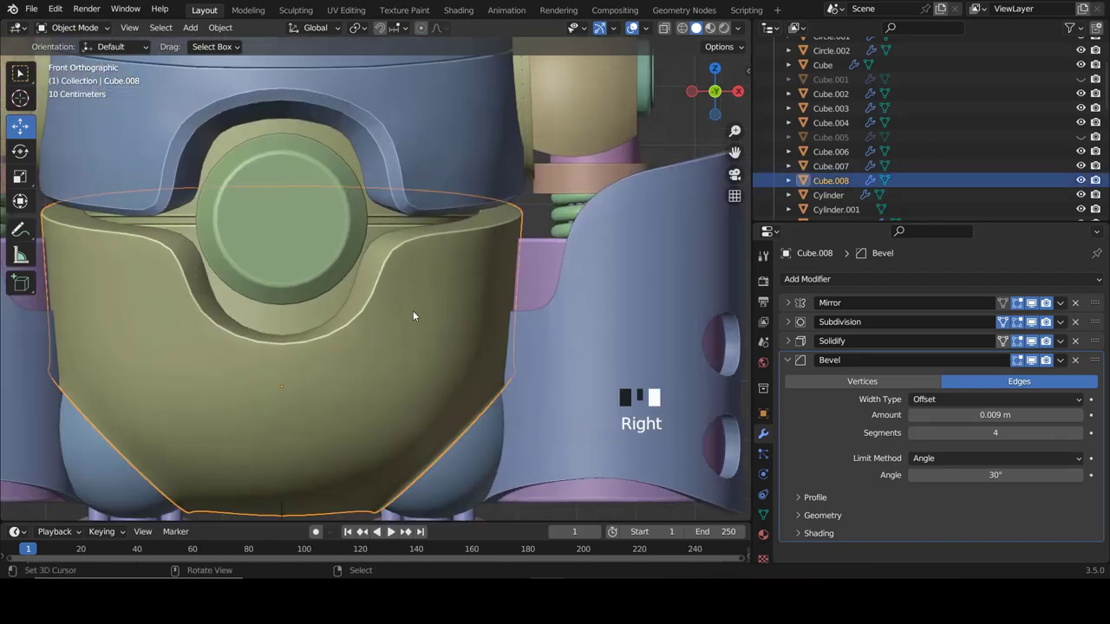
click(790, 358)
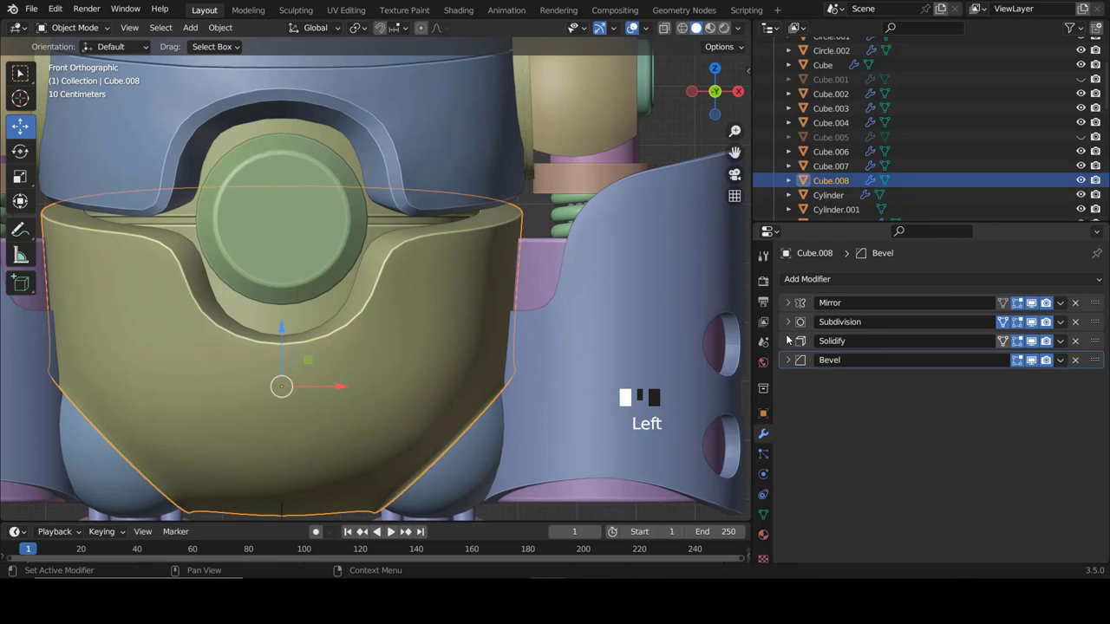
click(789, 341)
drag(995, 380, 960, 380)
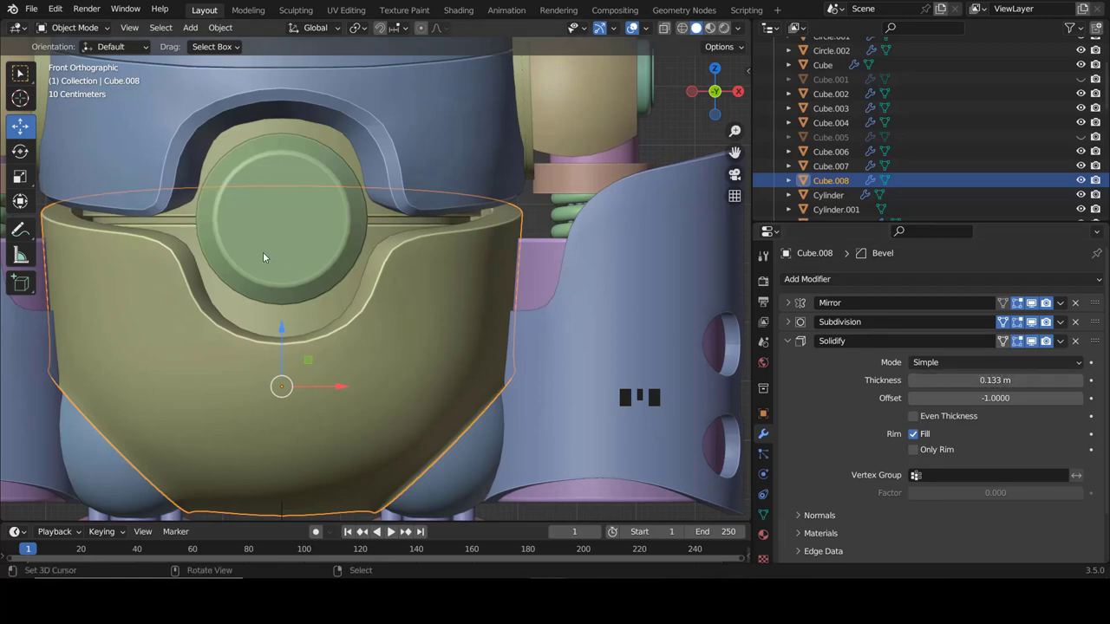
Extrude the pelvis's leg-hole edge loop about 0.04 m outward in X and 0.04 m down in Z, and return to Object Mode.
scroll(263, 251, down, 4)
scroll(345, 321, down, 1)
shift+scroll(386, 269, down, 3)
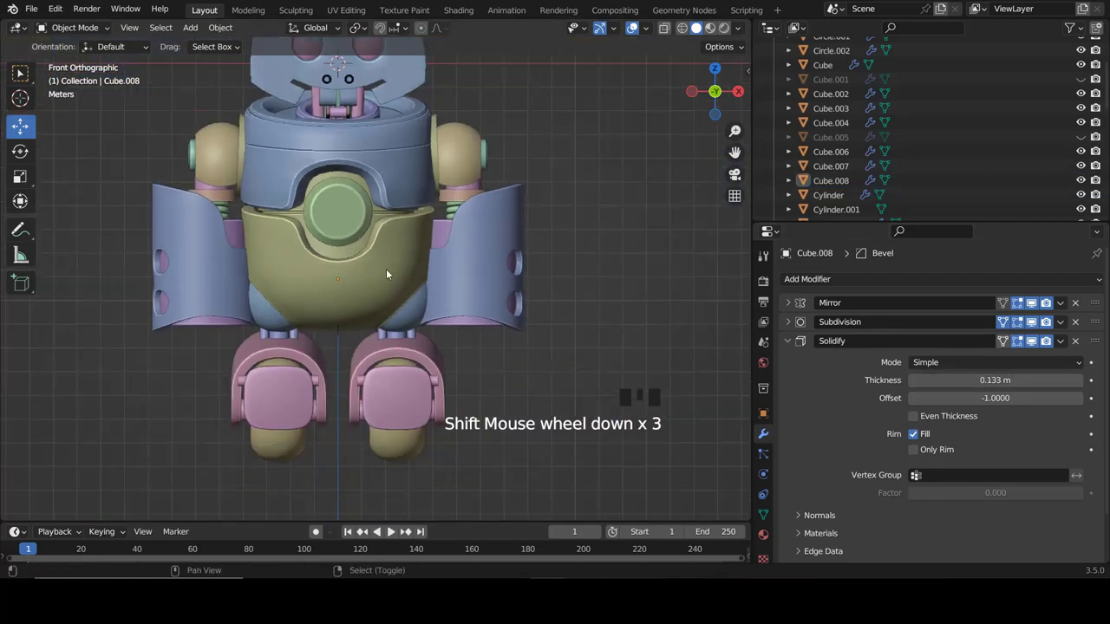
scroll(422, 269, up, 6)
scroll(449, 289, down, 5)
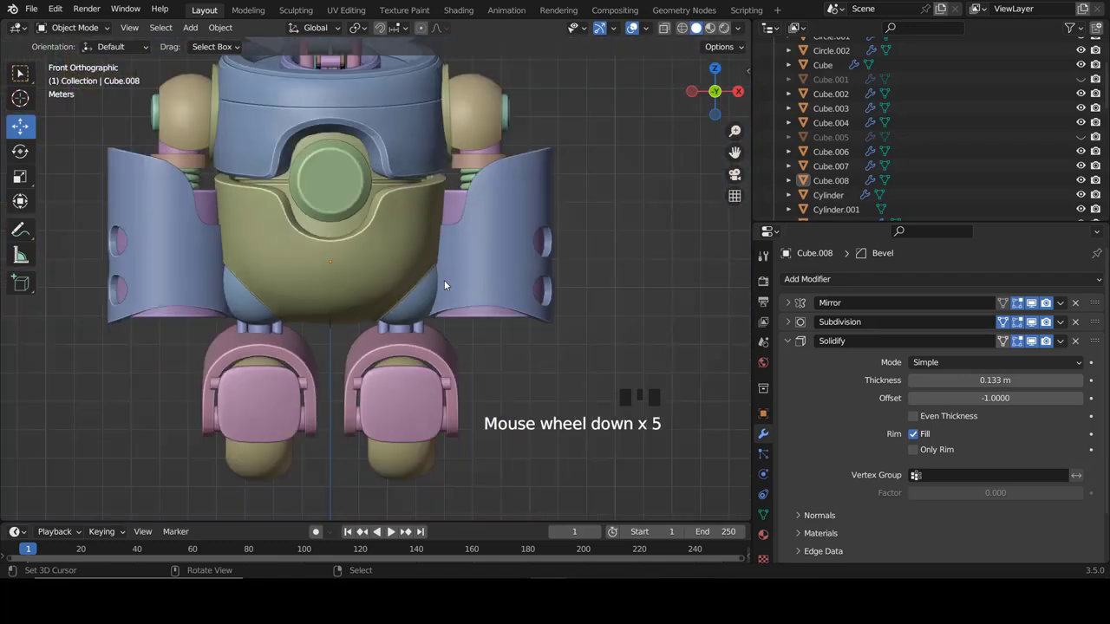
scroll(444, 279, up, 5)
right_click(458, 288)
key(Tab)
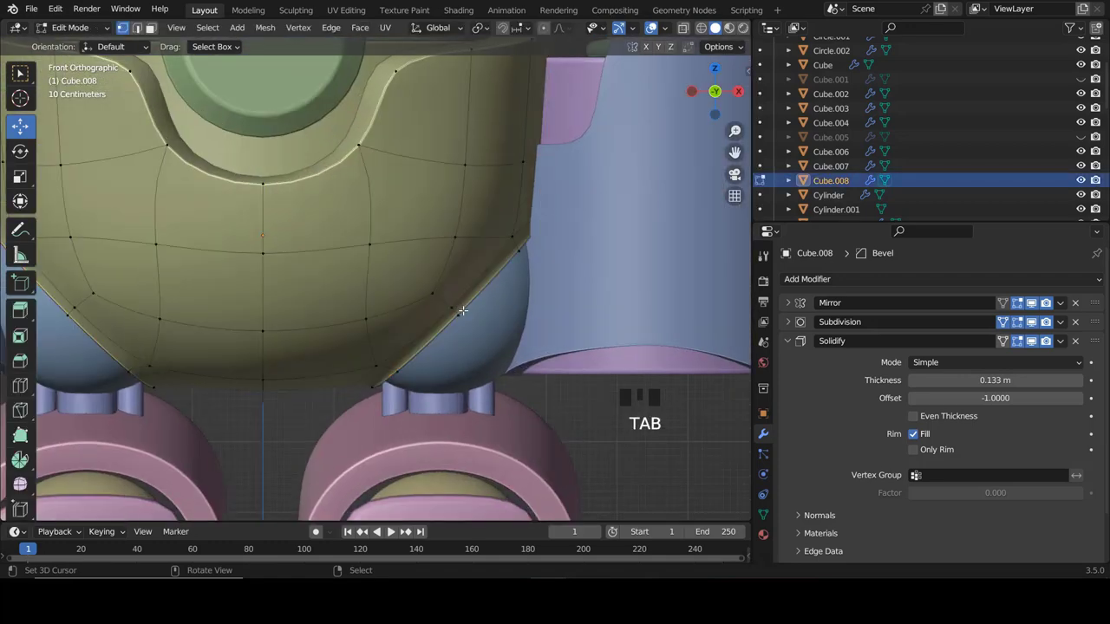
alt+right_click(462, 311)
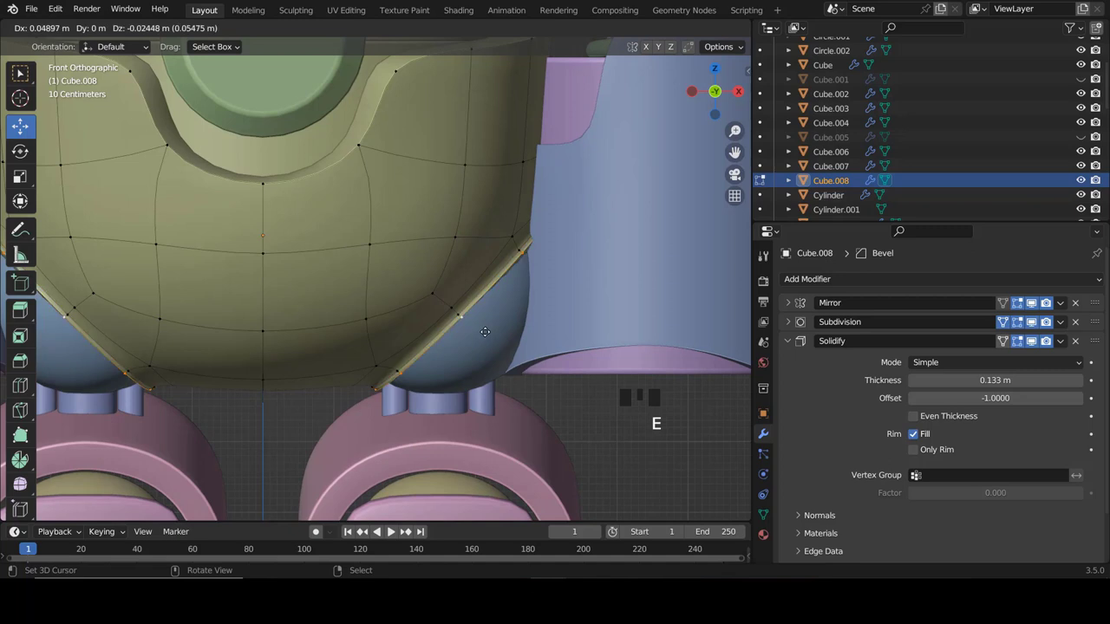
right_click(476, 335)
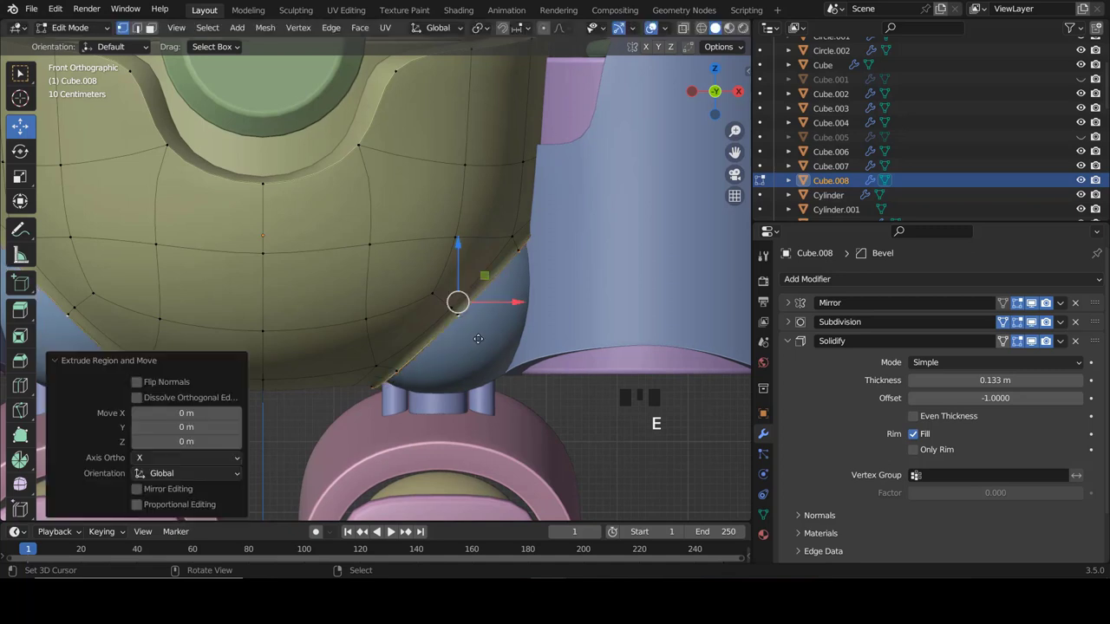
key(g)
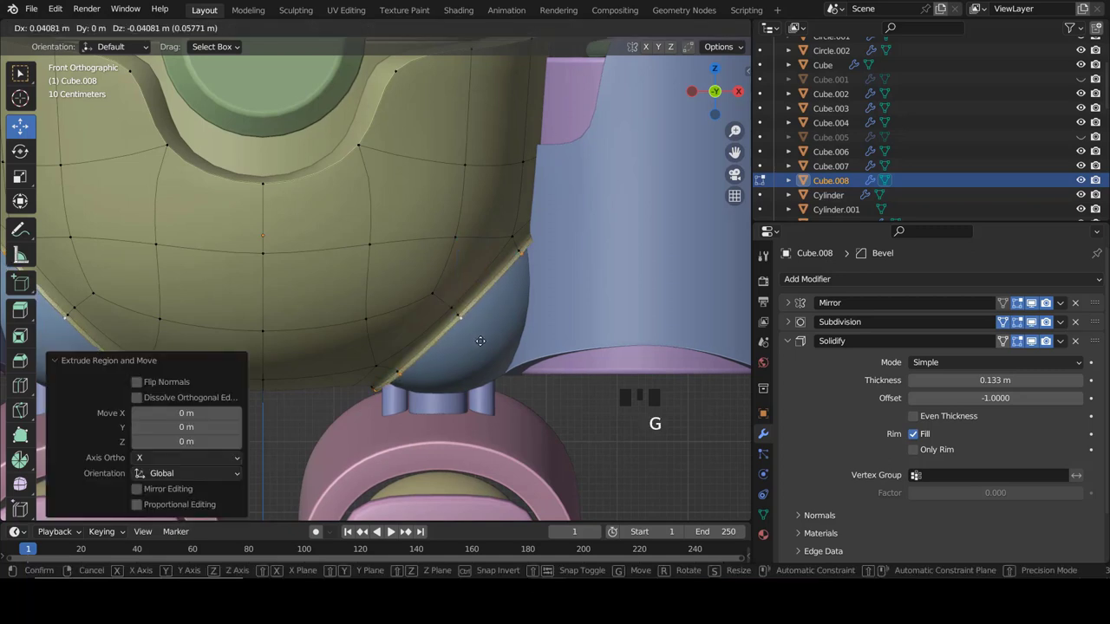
click(479, 343)
key(Tab)
key(a)
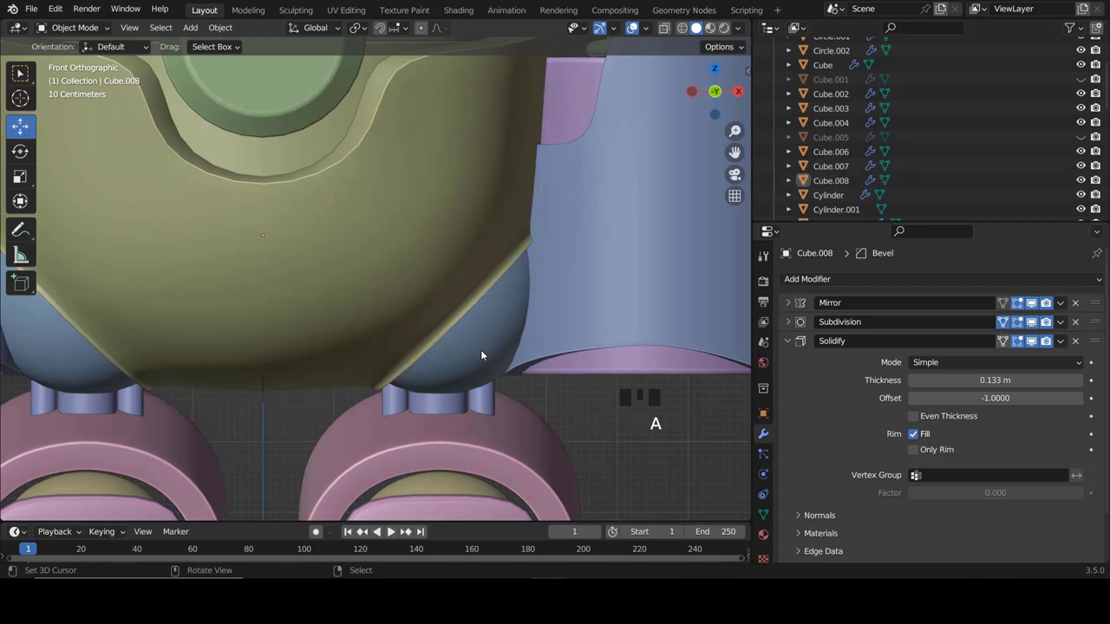
Examine from the front how the pelvis fits against the torso, the round belly piece and the legs.
scroll(480, 344, down, 5)
scroll(382, 296, down, 2)
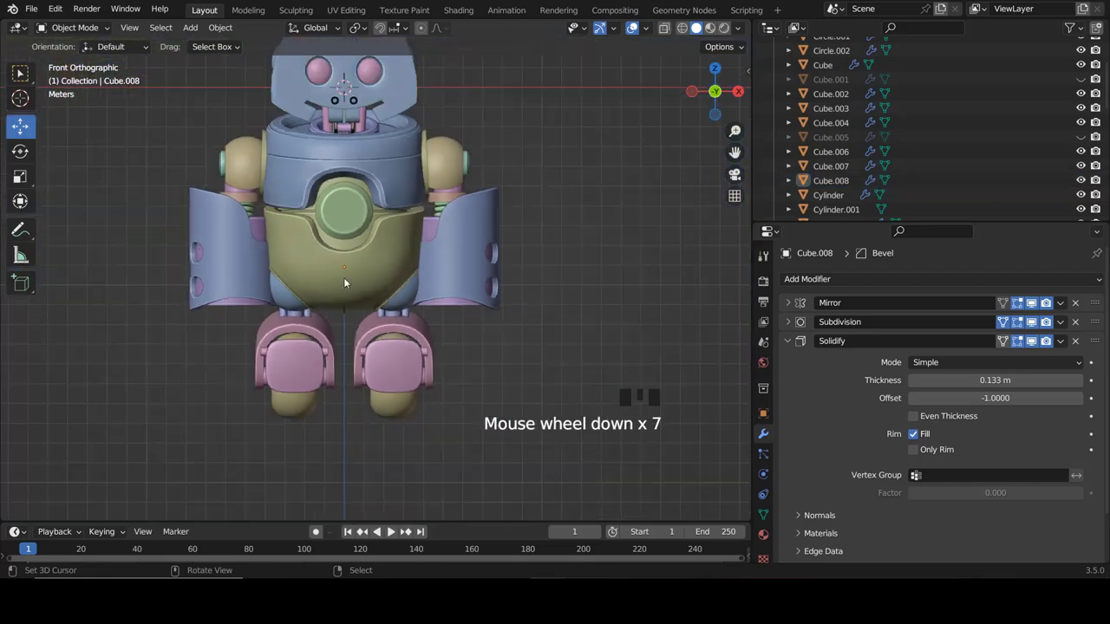
shift+scroll(344, 279, up, 4)
scroll(349, 278, up, 6)
ctrl+scroll(357, 278, down, 5)
shift+scroll(368, 279, up, 4)
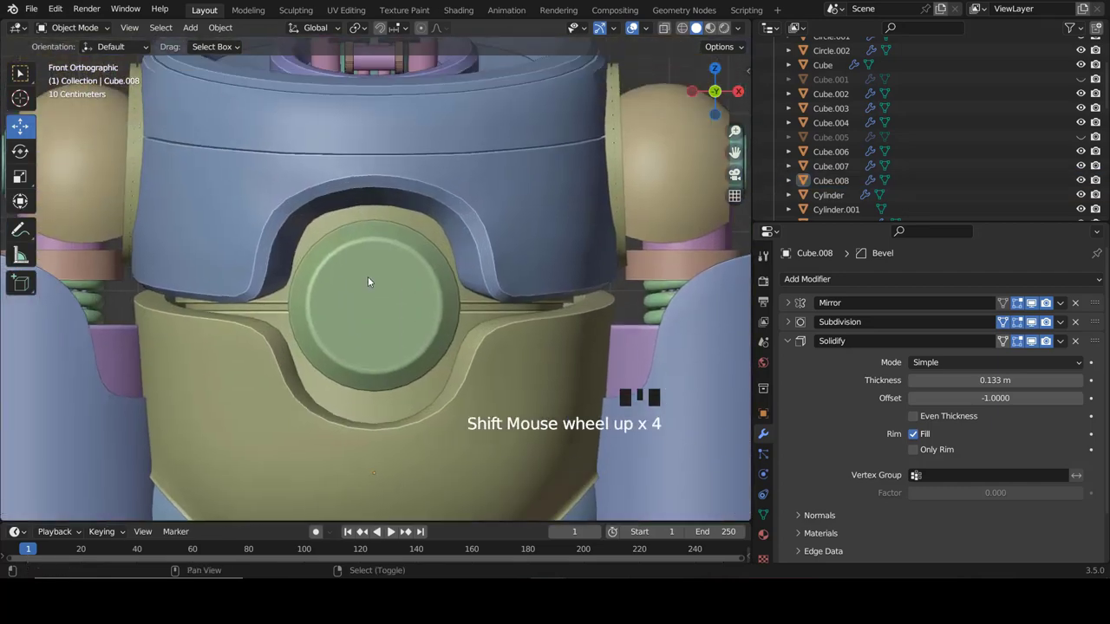
scroll(479, 213, down, 3)
scroll(470, 214, up, 2)
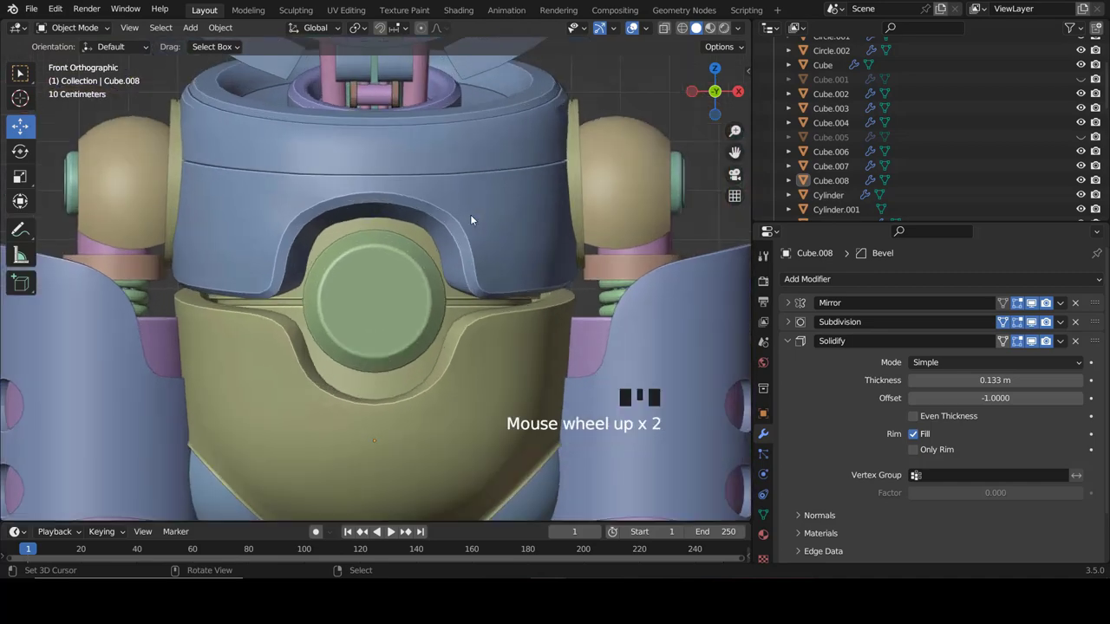
Add a Bevel modifier to the robot's torso and set its amount to 0.03 m.
right_click(489, 208)
scroll(499, 208, down, 3)
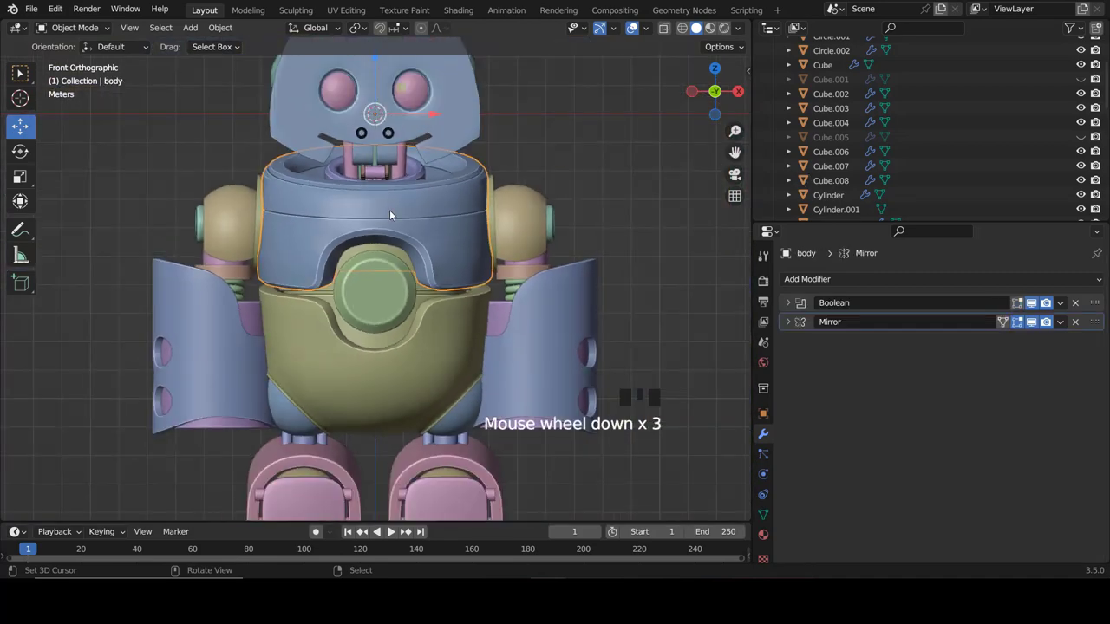
scroll(391, 214, up, 3)
shift+scroll(422, 229, up, 2)
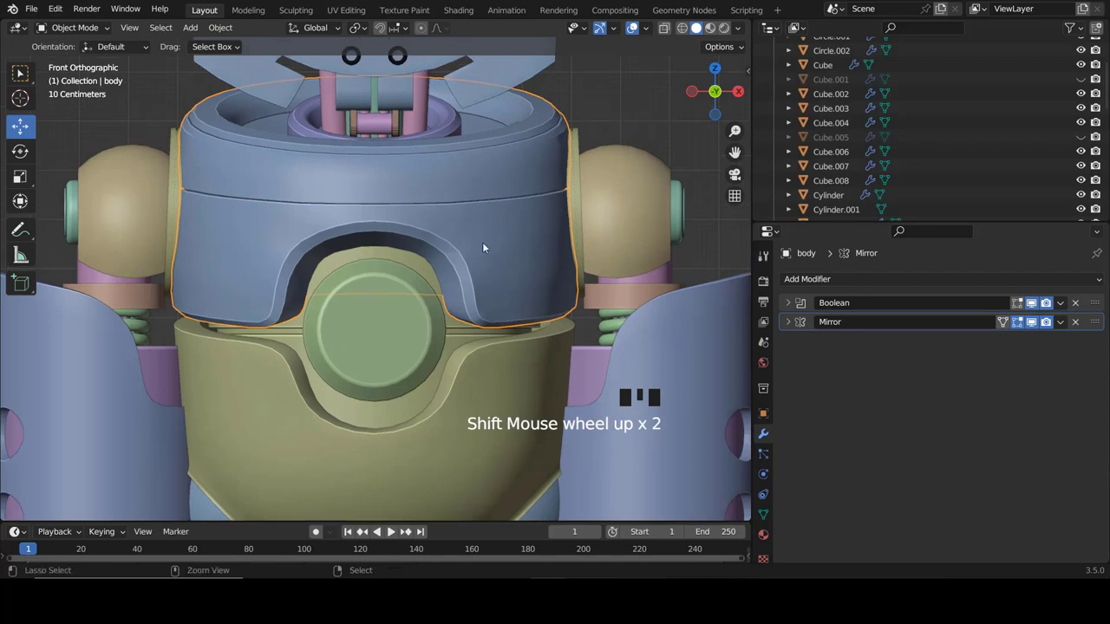
click(800, 280)
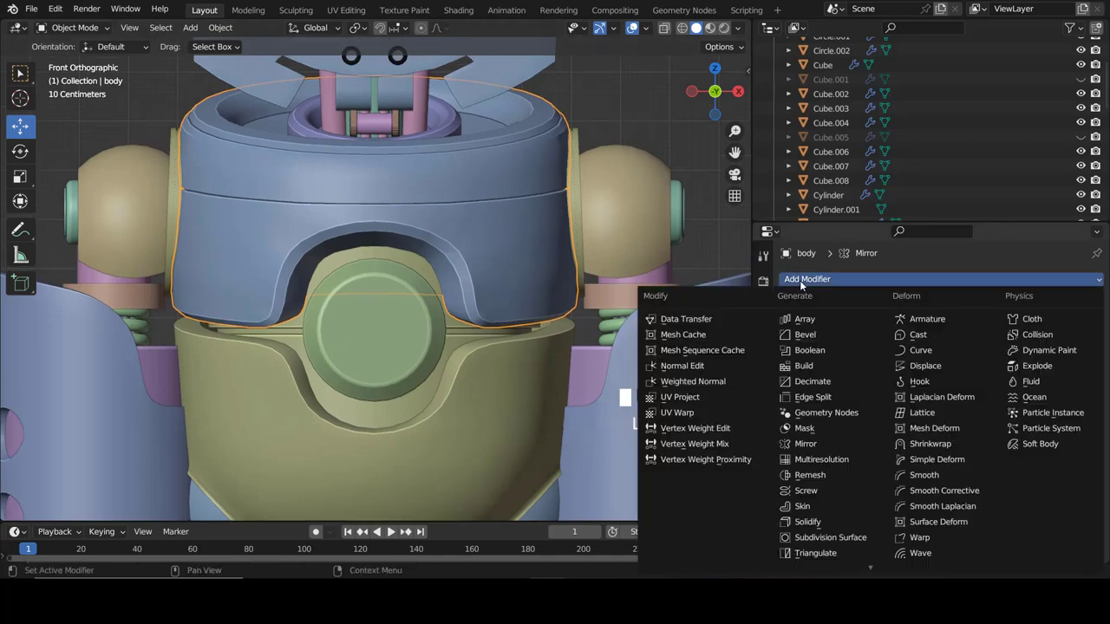
click(789, 336)
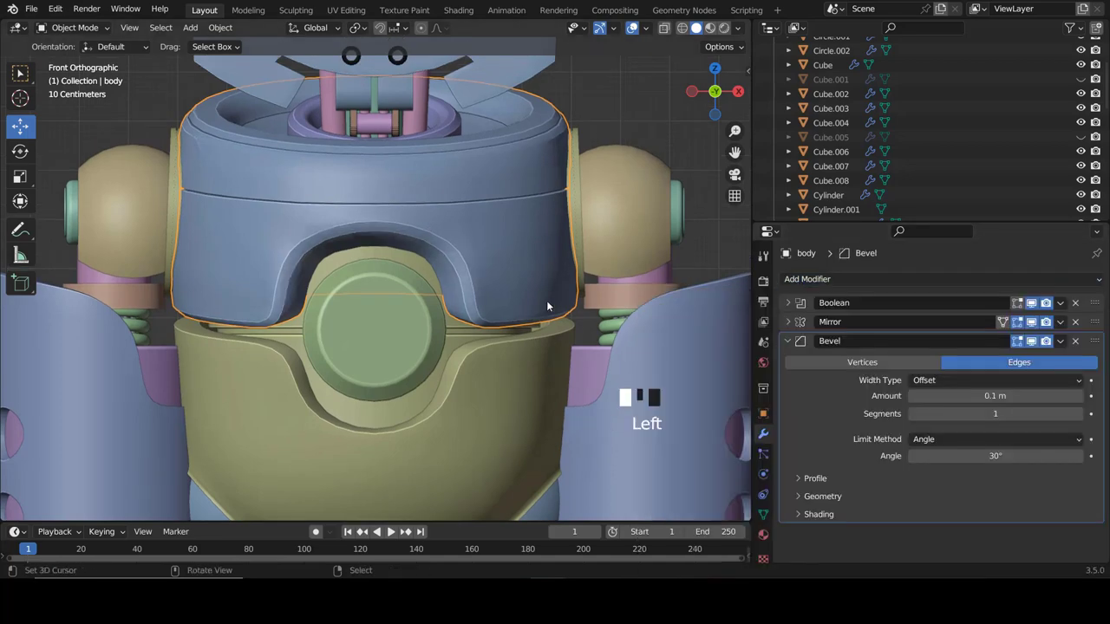
scroll(547, 305, up, 1)
drag(995, 396, 929, 395)
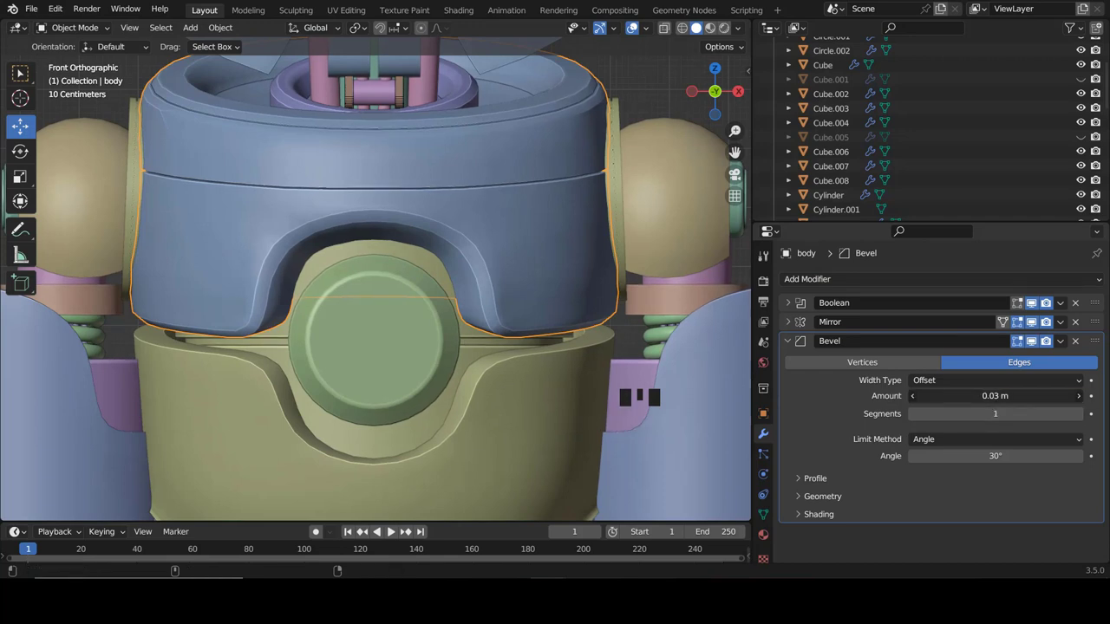
click(788, 341)
Add a Subdivision Surface modifier to the torso and disable Auto Smooth on its mesh.
click(795, 279)
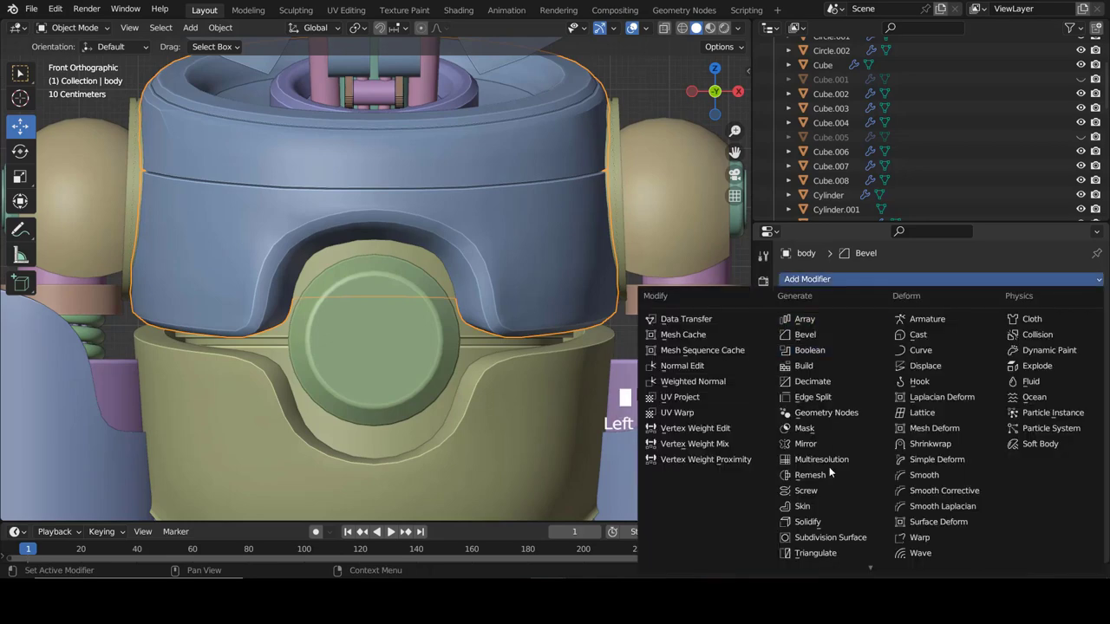
click(845, 539)
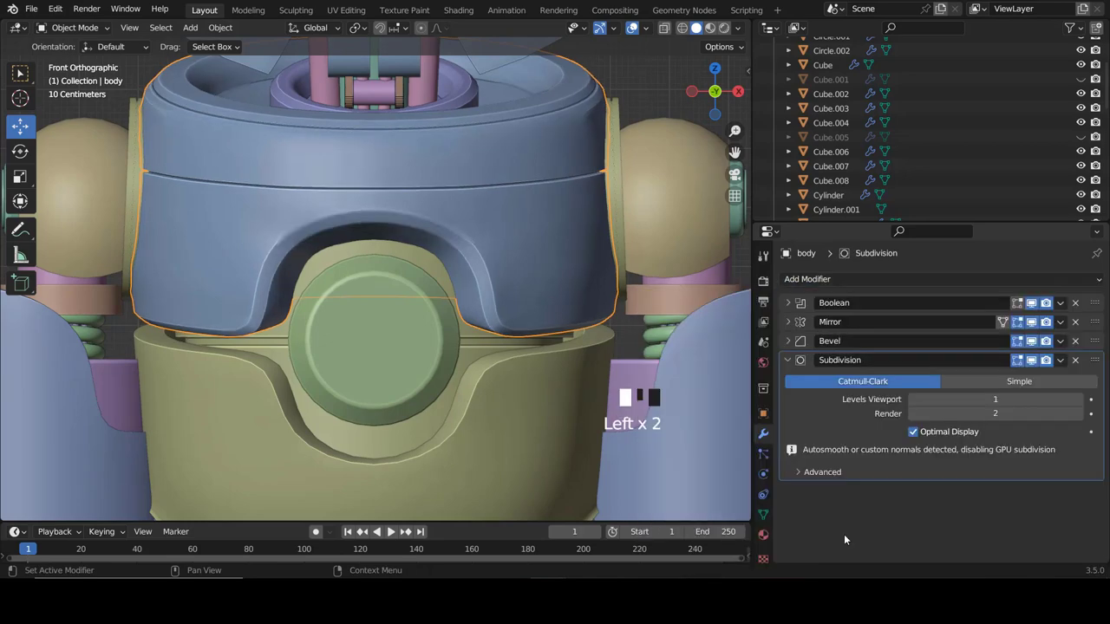
click(763, 514)
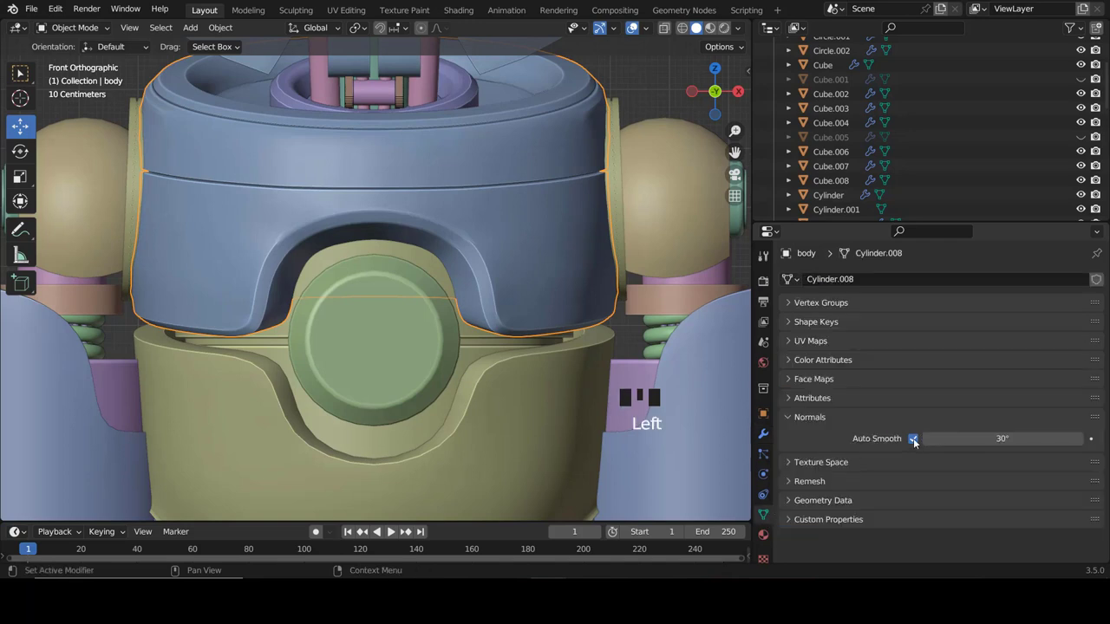
click(913, 439)
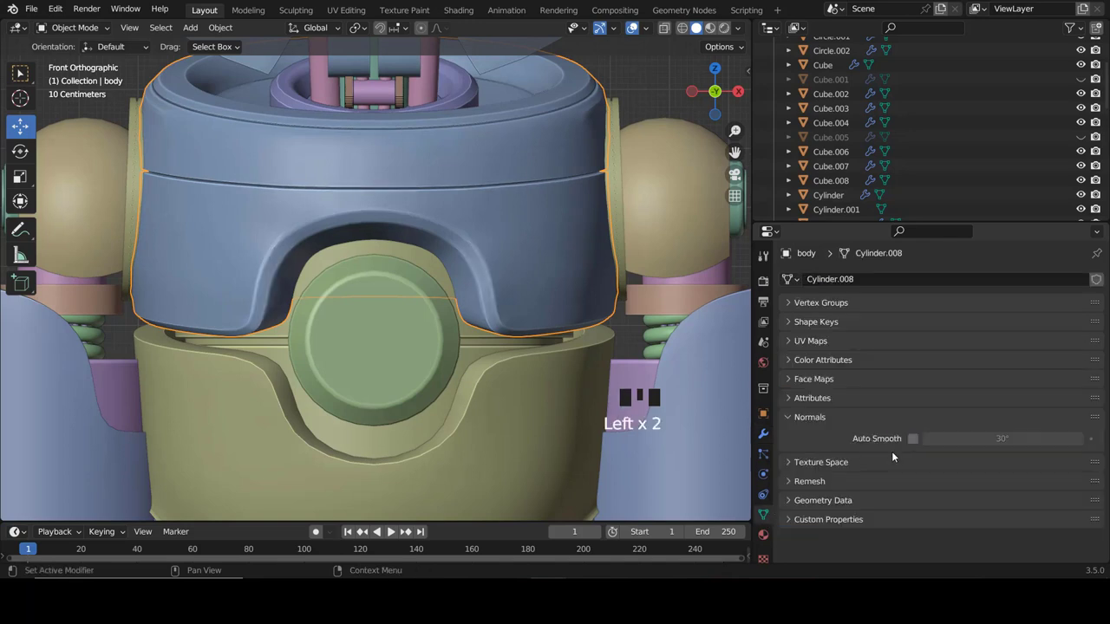
Reduce the amount of the torso's Bevel modifier to 0.013 m.
click(763, 433)
click(788, 359)
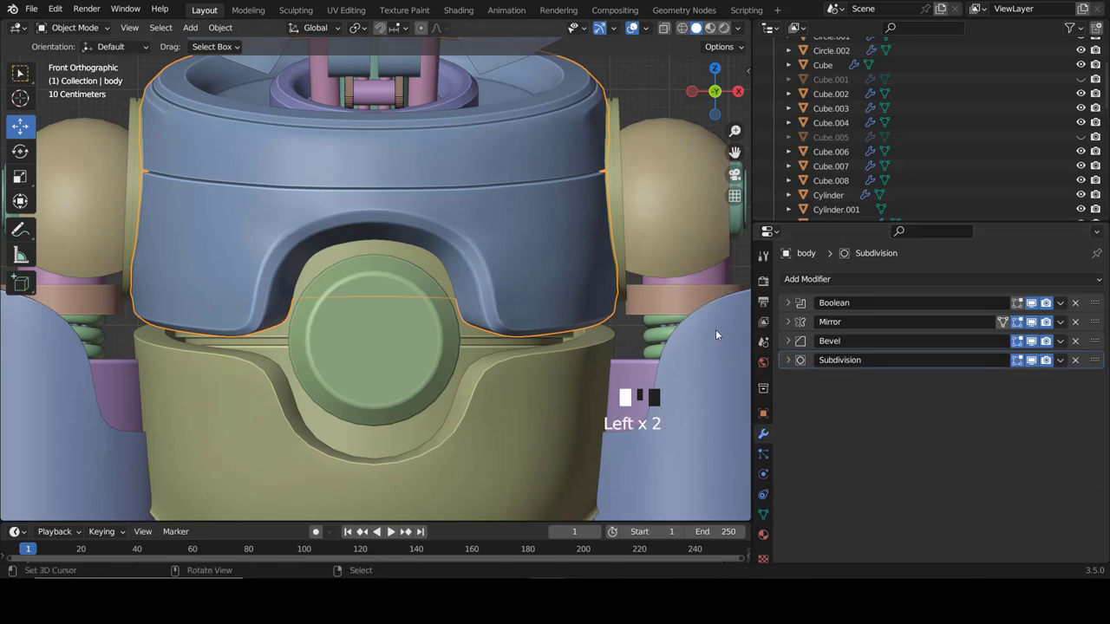
click(788, 360)
click(788, 360)
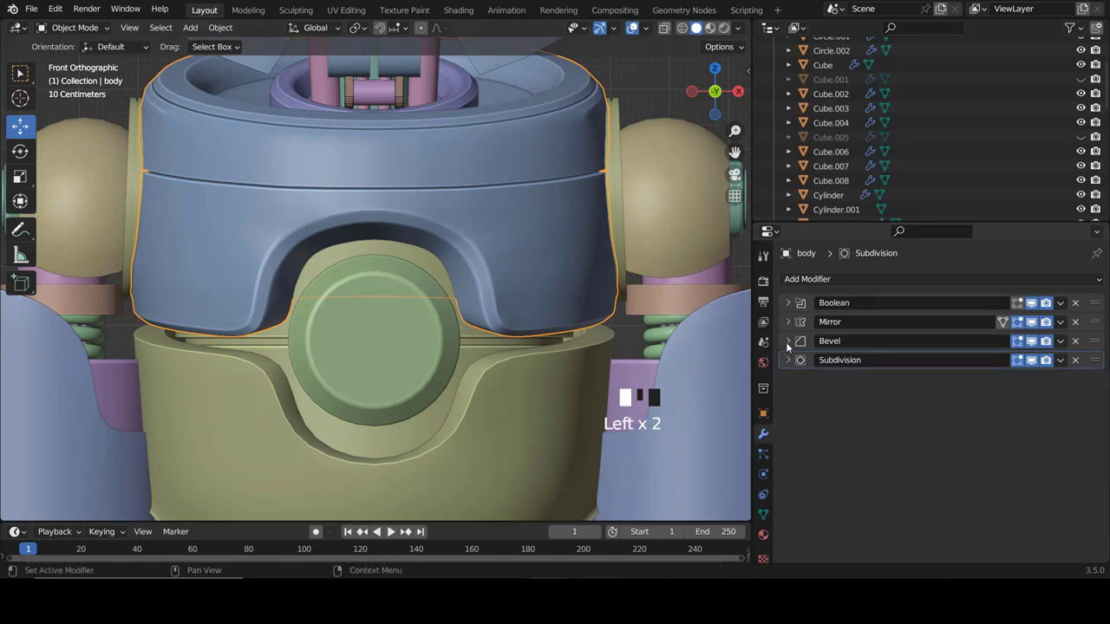
click(788, 341)
shift+click(994, 395)
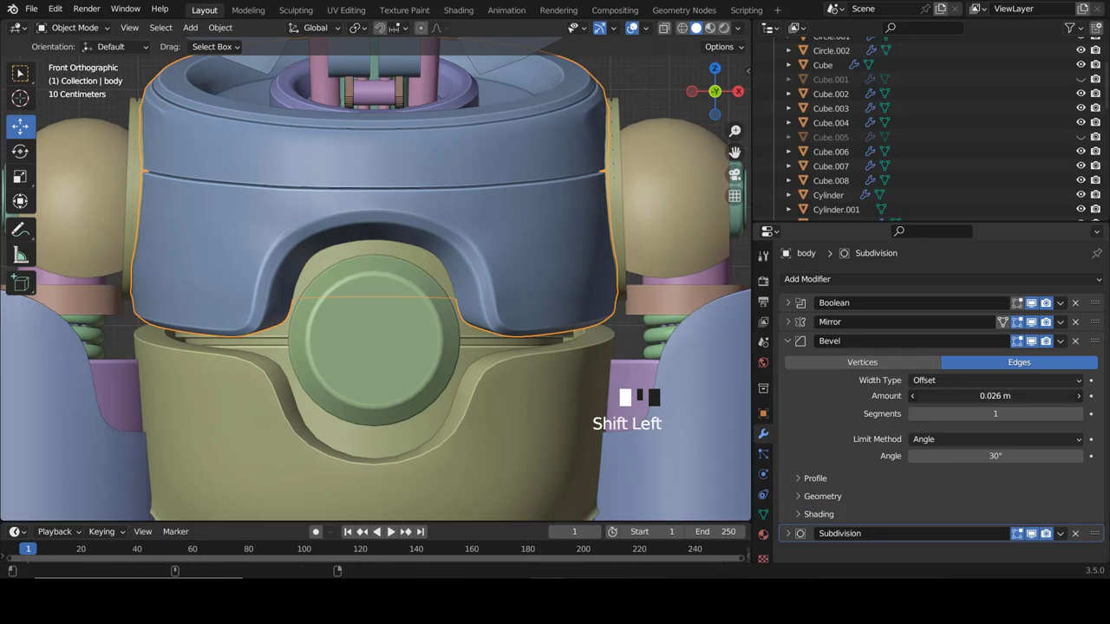
shift+drag(994, 395, 988, 396)
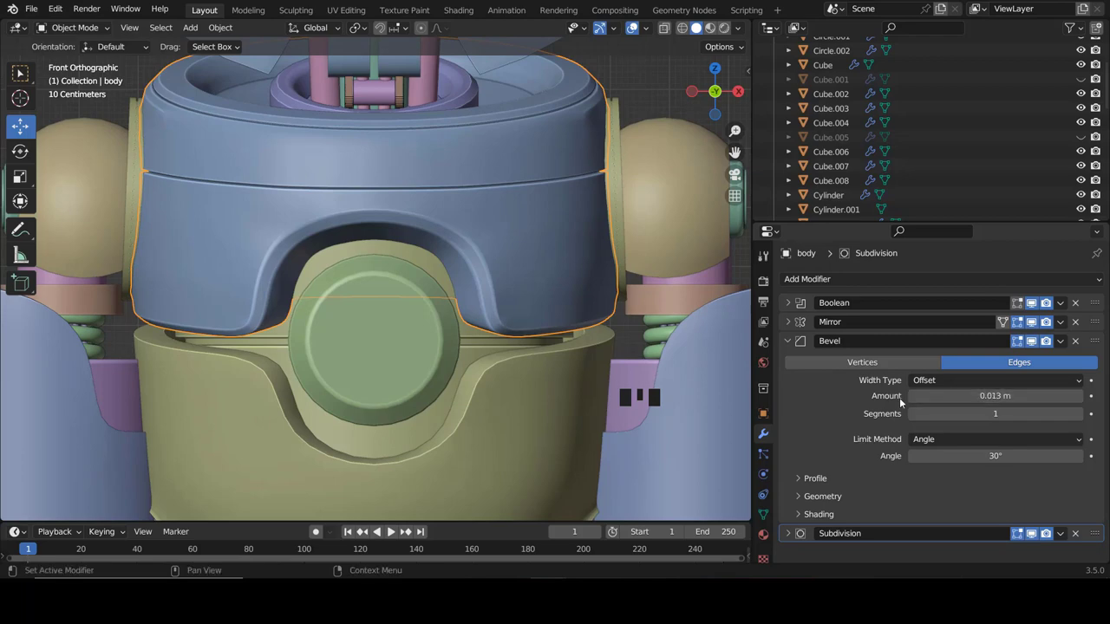
Raise the torso's centre vertex atop the front arch about 0.075 m in Z, using smooth proportional editing with a size of about 1.77 m.
scroll(364, 236, up, 2)
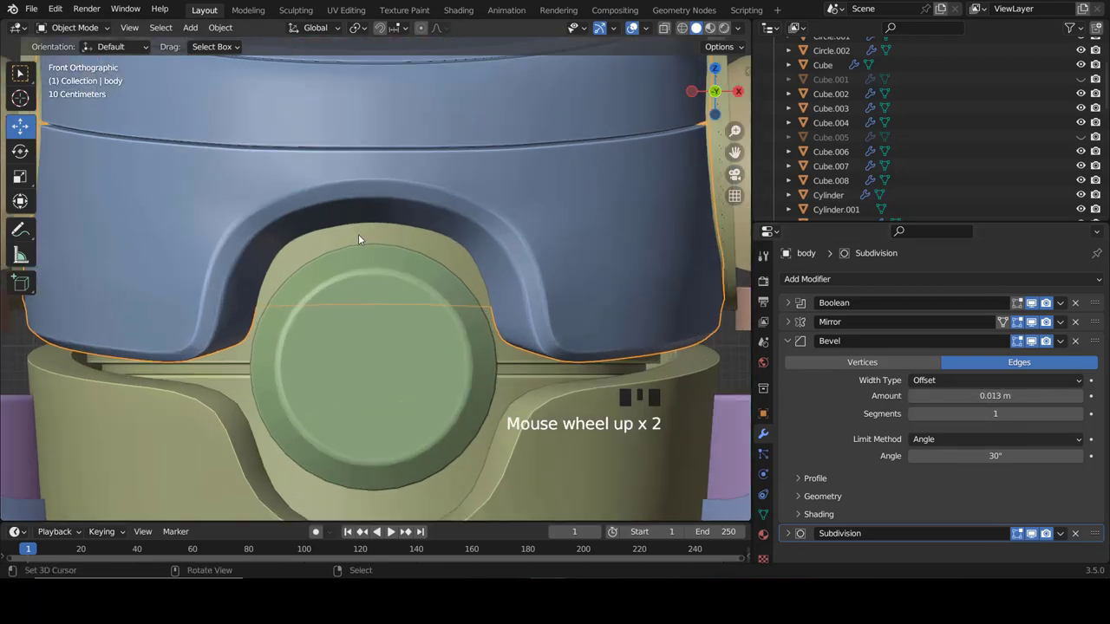
shift+scroll(360, 232, up, 3)
key(Tab)
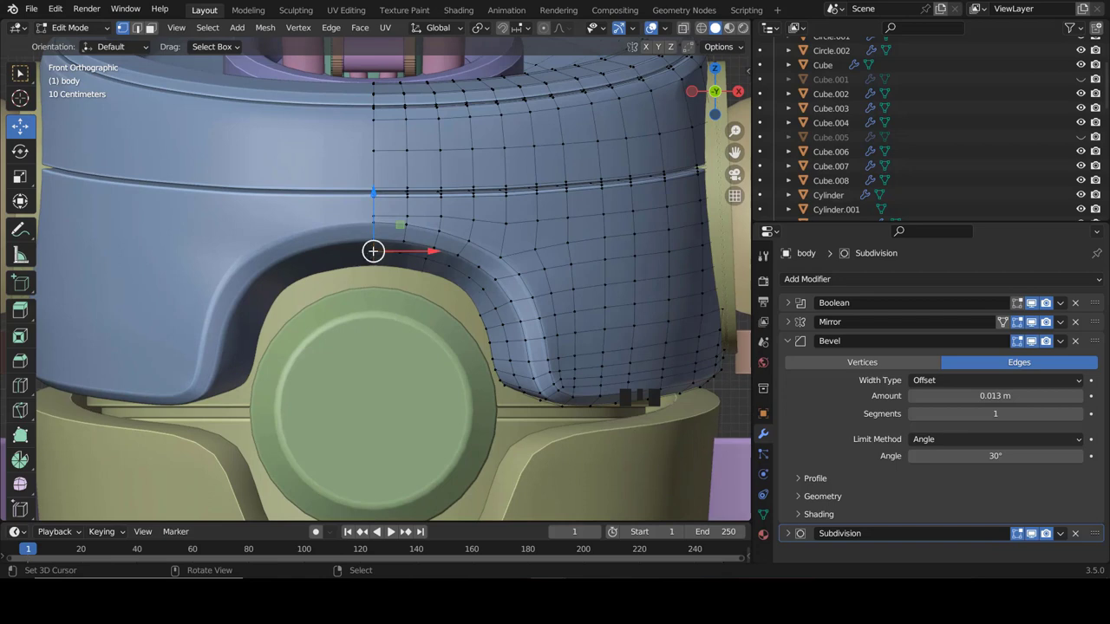
right_click(373, 254)
right_click(373, 253)
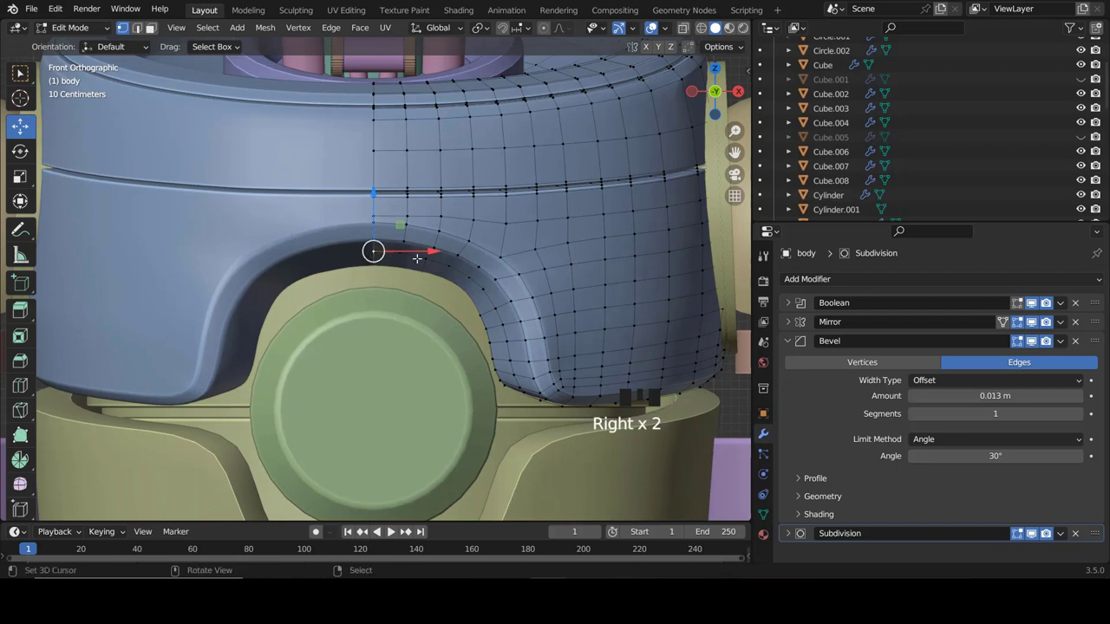
click(544, 28)
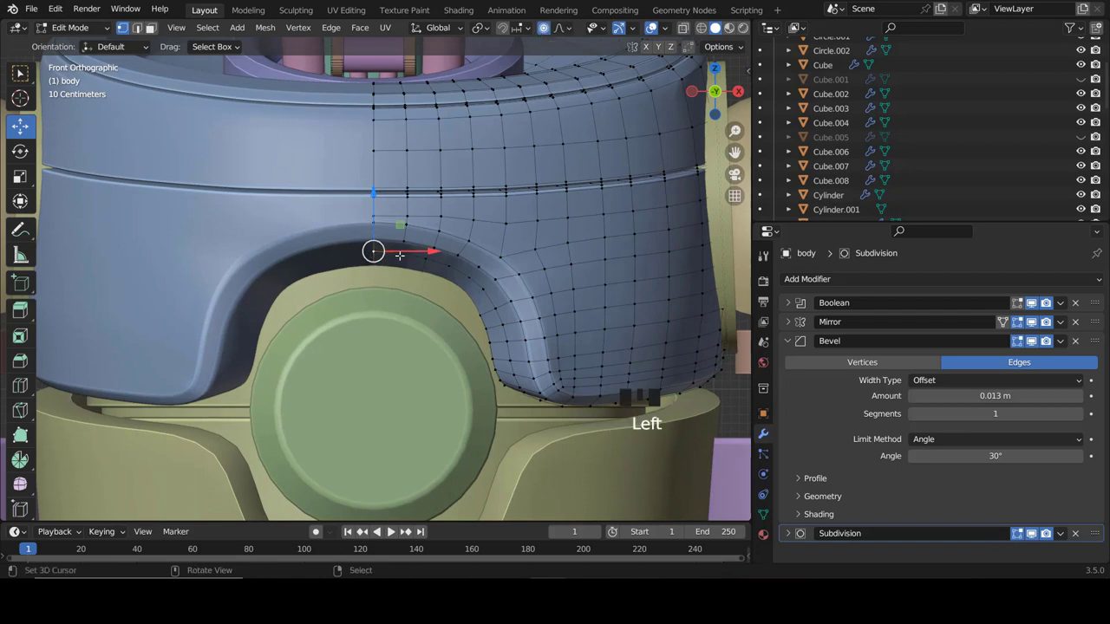
key(g)
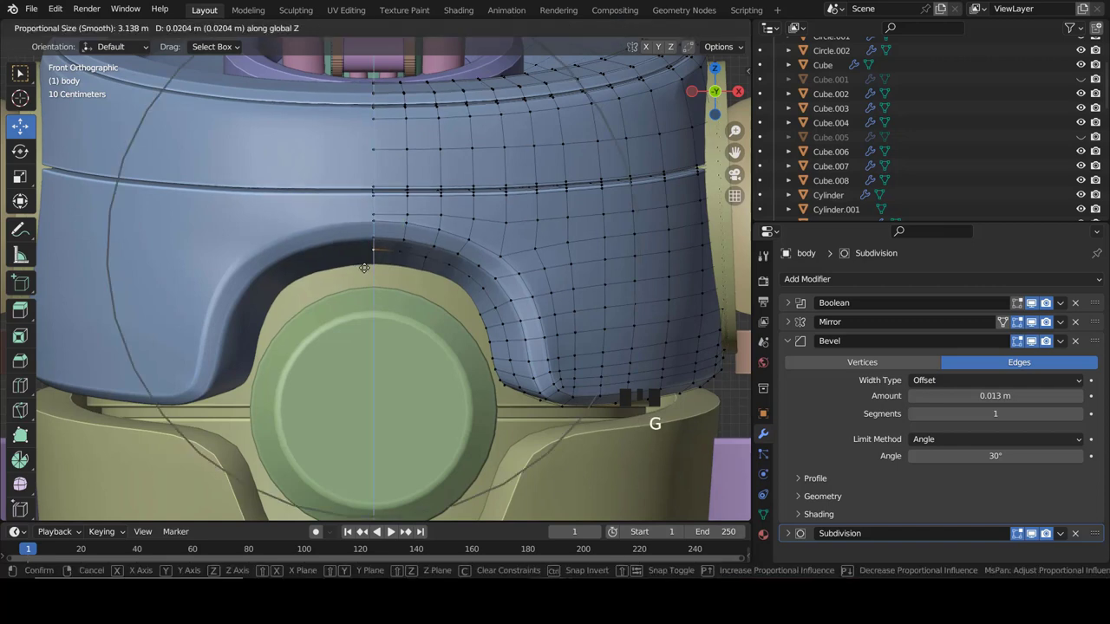
scroll(365, 267, up, 5)
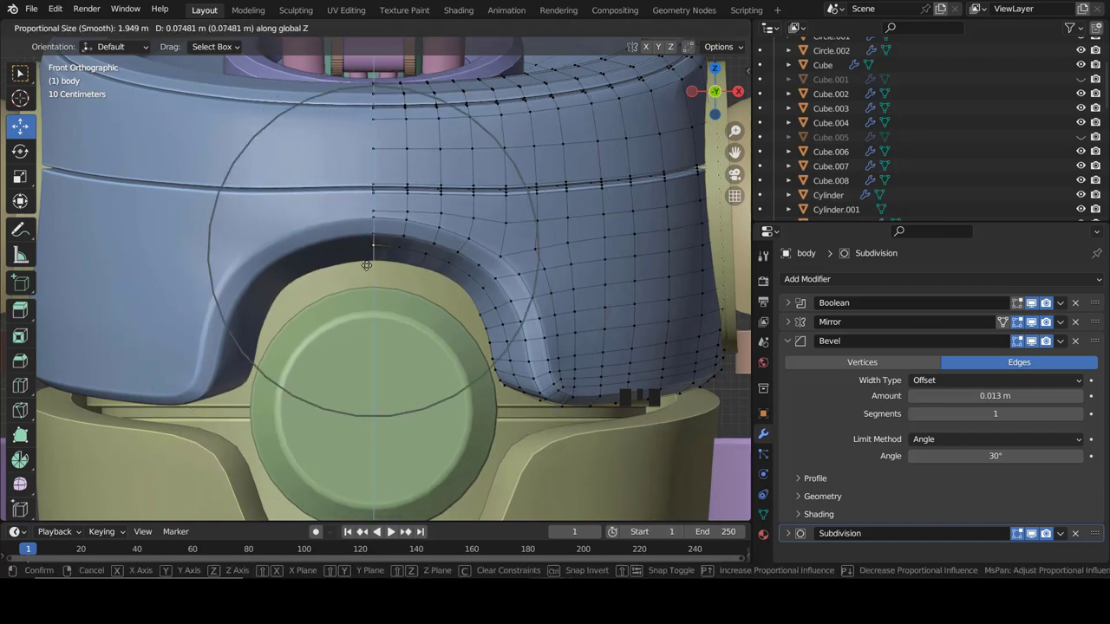
scroll(366, 266, up, 1)
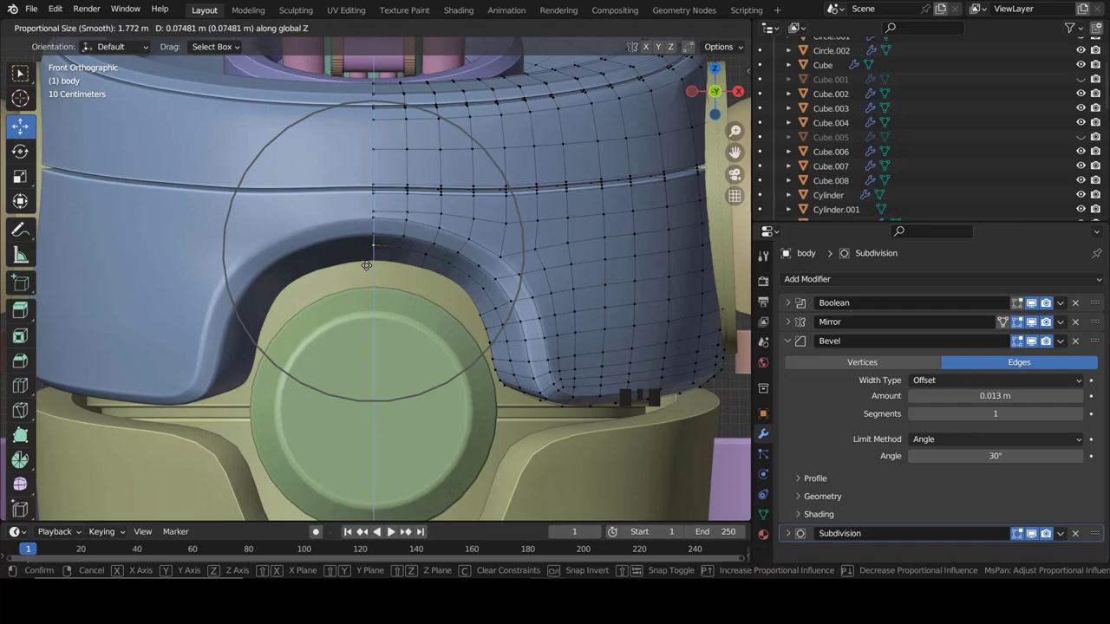
click(366, 266)
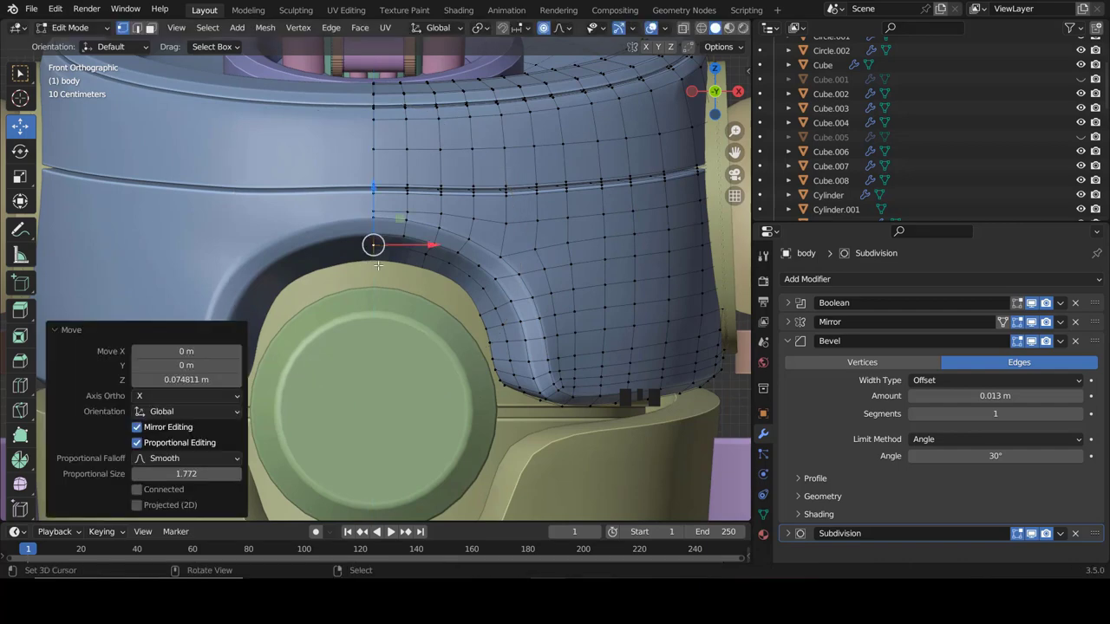
Move a vertex on the arch's upper curve about -0.048 m in X and 0.014 m in Z, with a proportional size of about 0.68 m.
right_click(462, 258)
key(g)
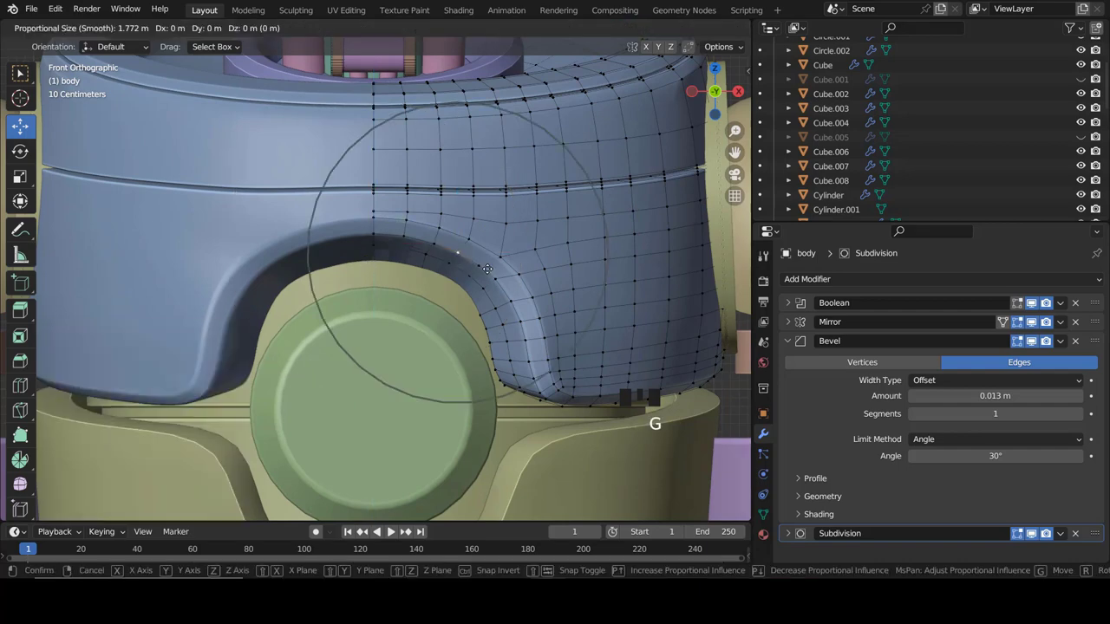
scroll(482, 274, up, 2)
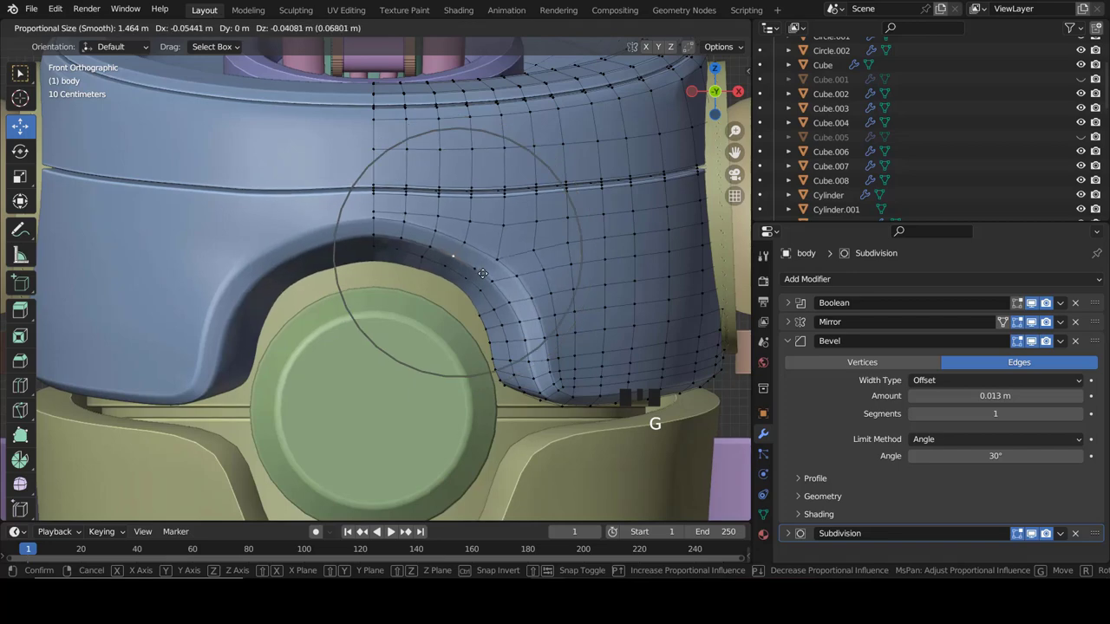
scroll(482, 274, up, 1)
scroll(483, 269, up, 7)
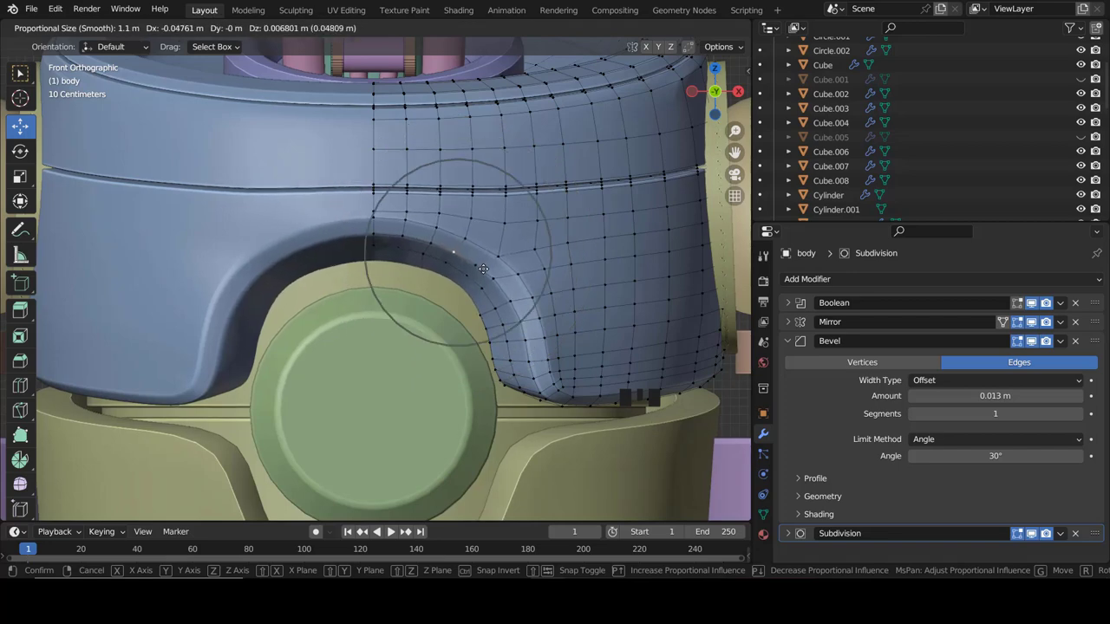
click(483, 270)
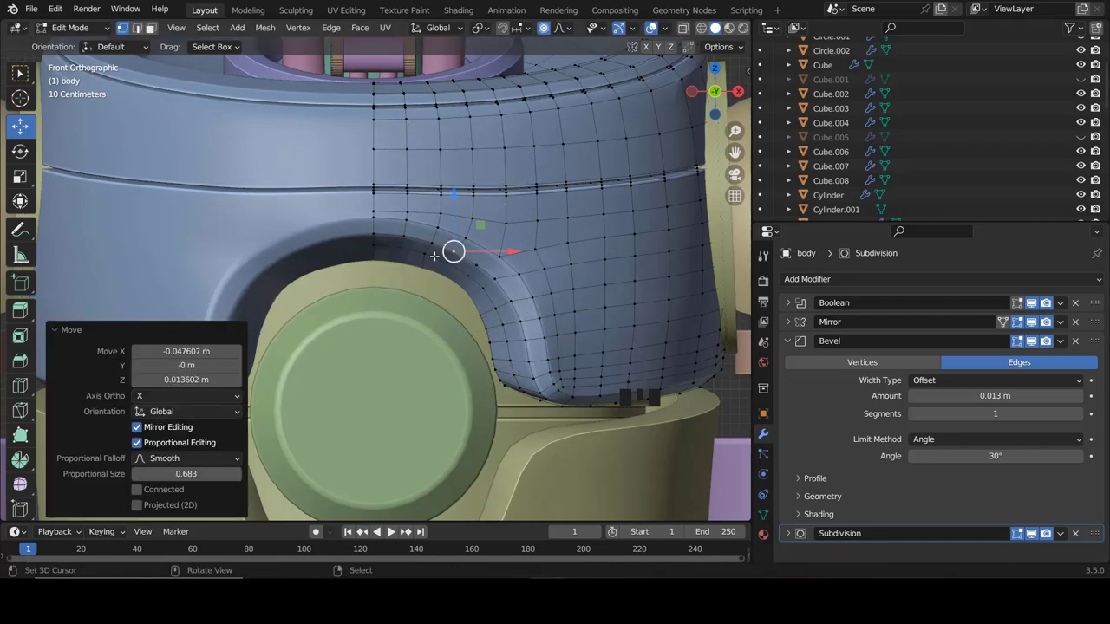
Raise the same arch-curve vertex about 0.039 m in Z with proportional editing, and return to Object Mode.
key(g)
key(z)
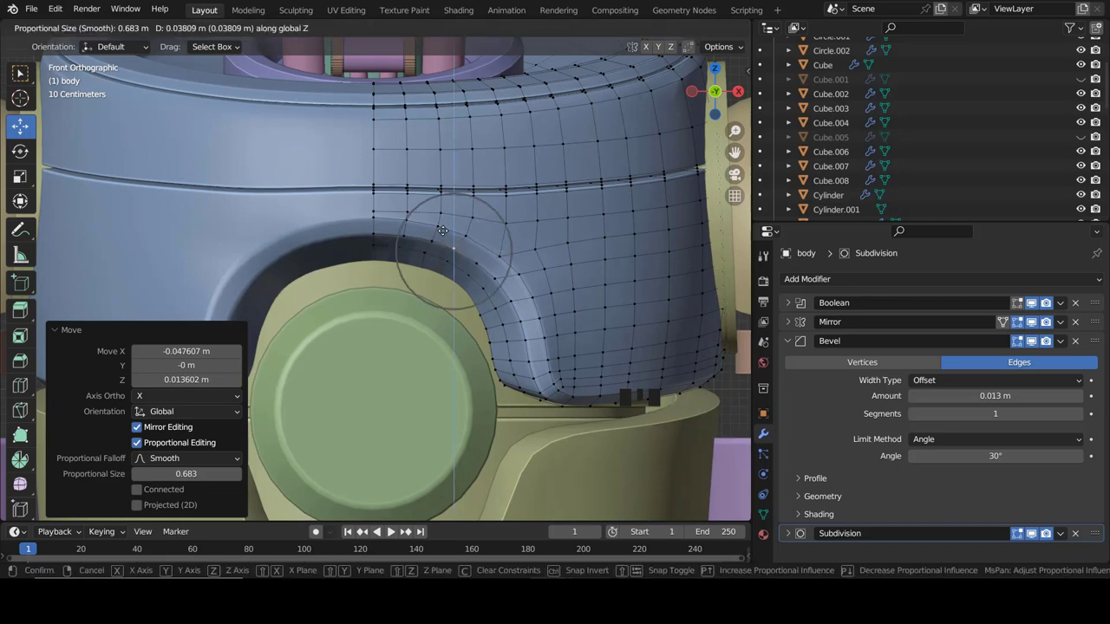
click(442, 230)
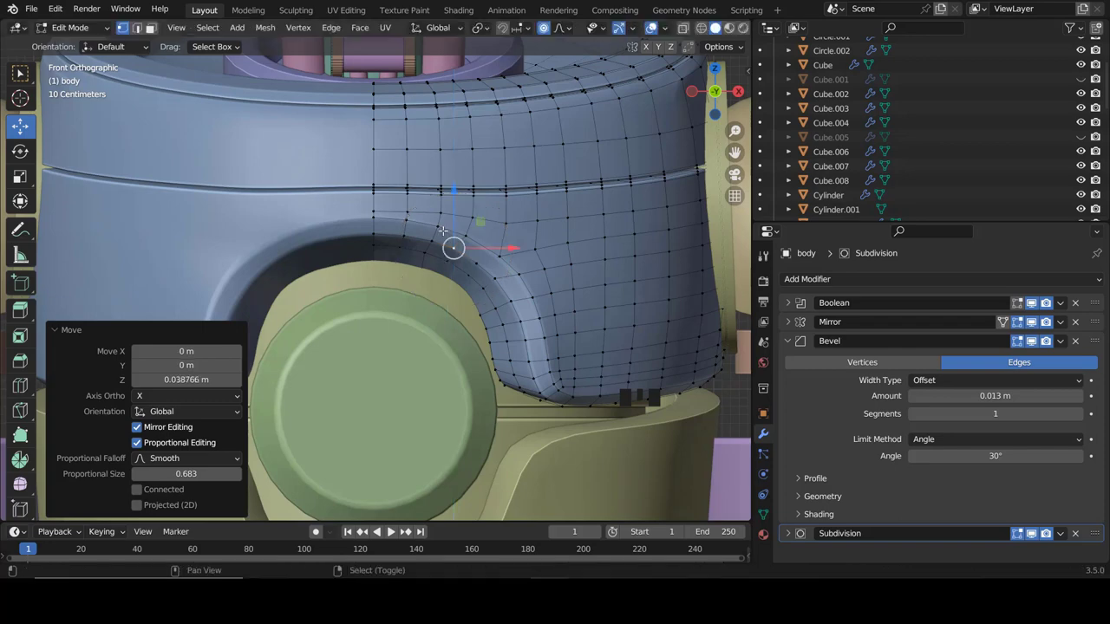
key(Tab)
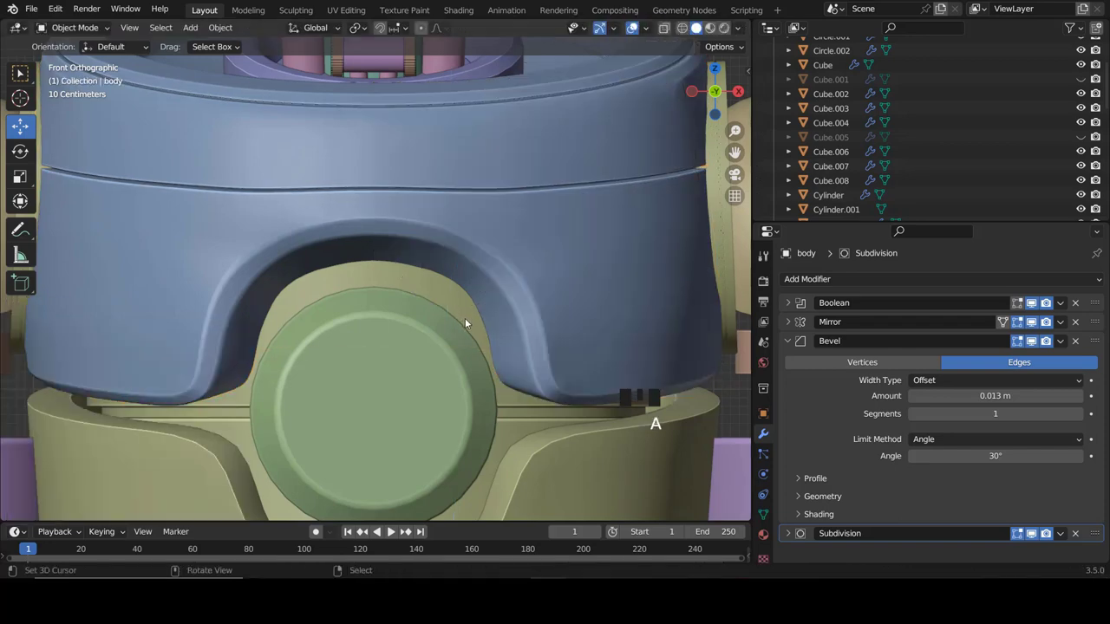